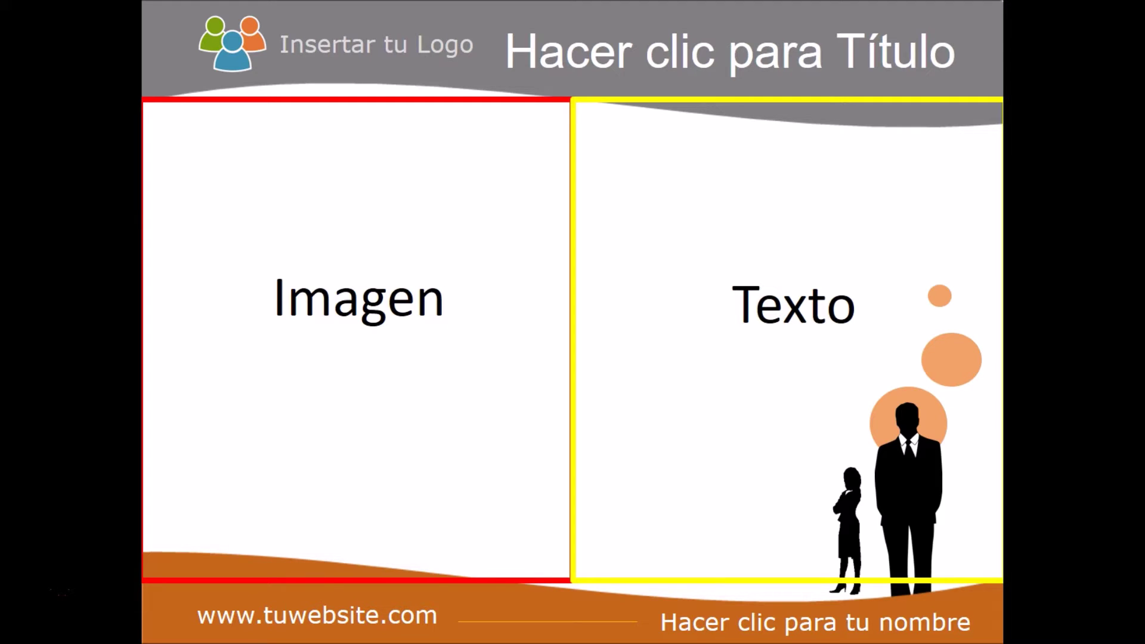
# - Advance through the template layouts and their photo-filled examples, from the Lincoln slide to the tree slide
pyautogui.press('Right')
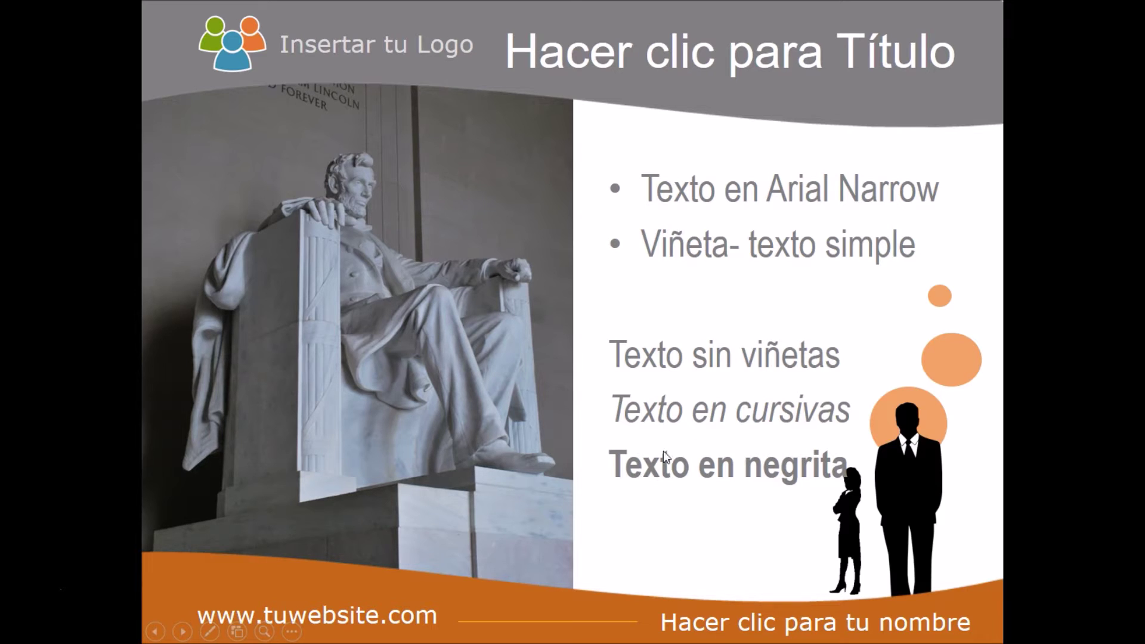
pyautogui.click(709, 356)
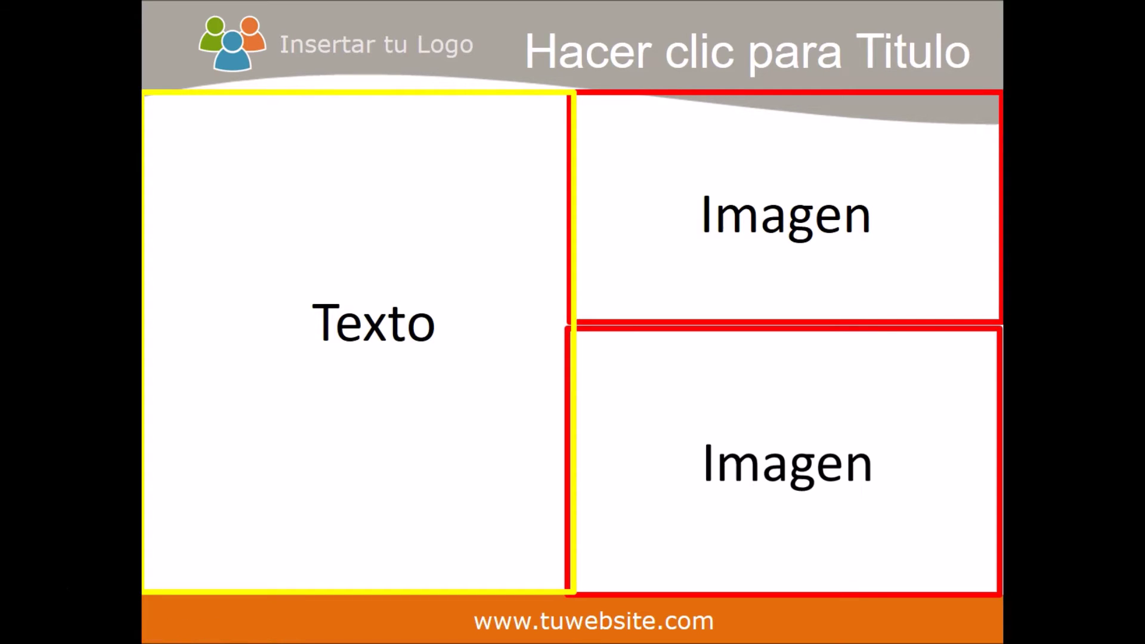
pyautogui.press('Right')
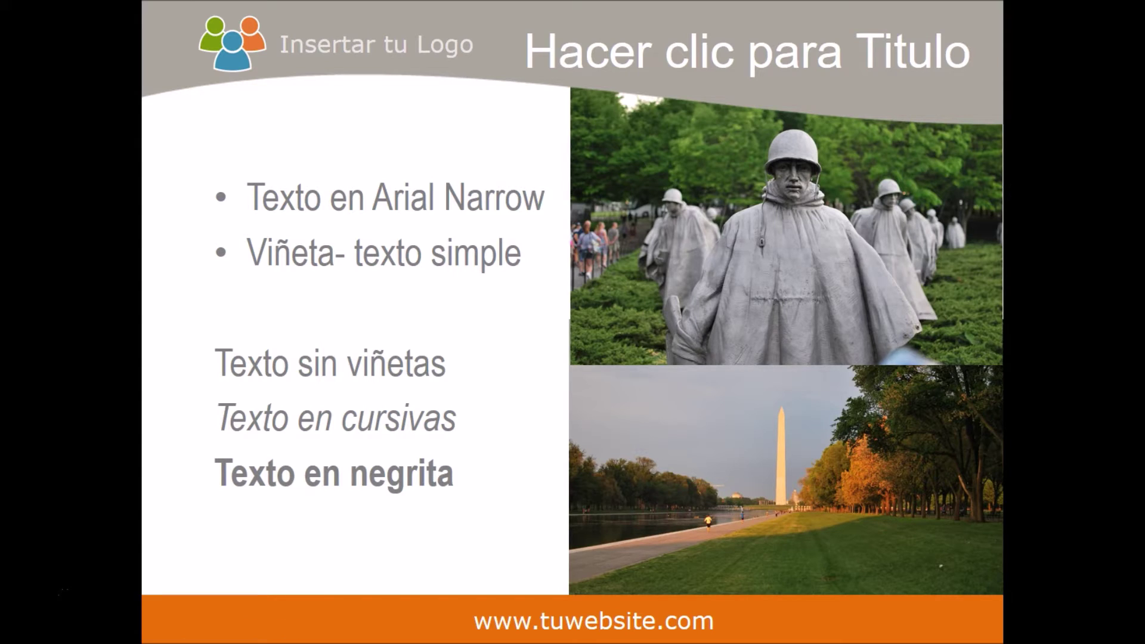
pyautogui.press('Right')
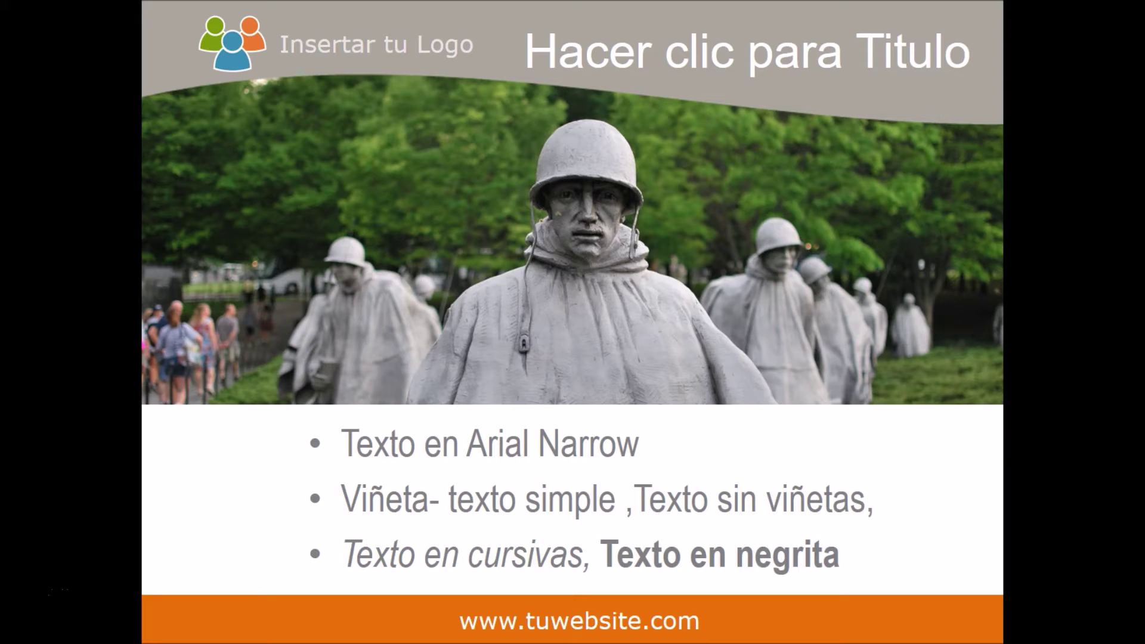
pyautogui.press('Right')
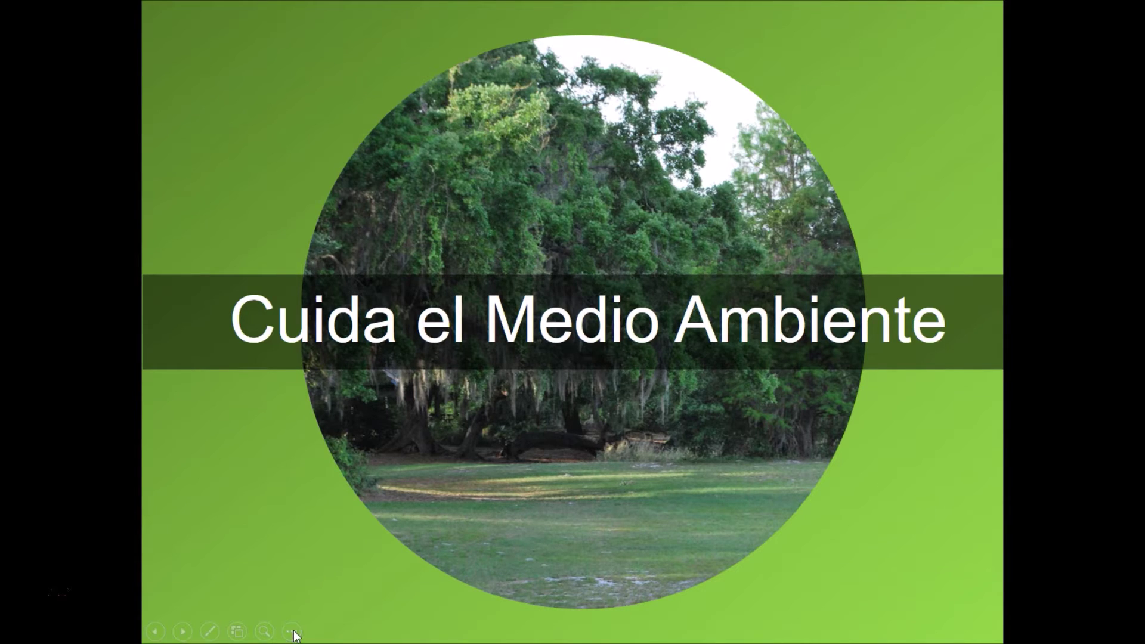
# - End the slide show from the toolbar's '…' menu to return to editing
pyautogui.click(292, 630)
pyautogui.click(293, 594)
# - Insert the Lincoln Memorial photo from Saved Pictures onto slide 3 and begin moving it left
pyautogui.scroll(5, 151, 313)
pyautogui.scroll(5, 150, 313)
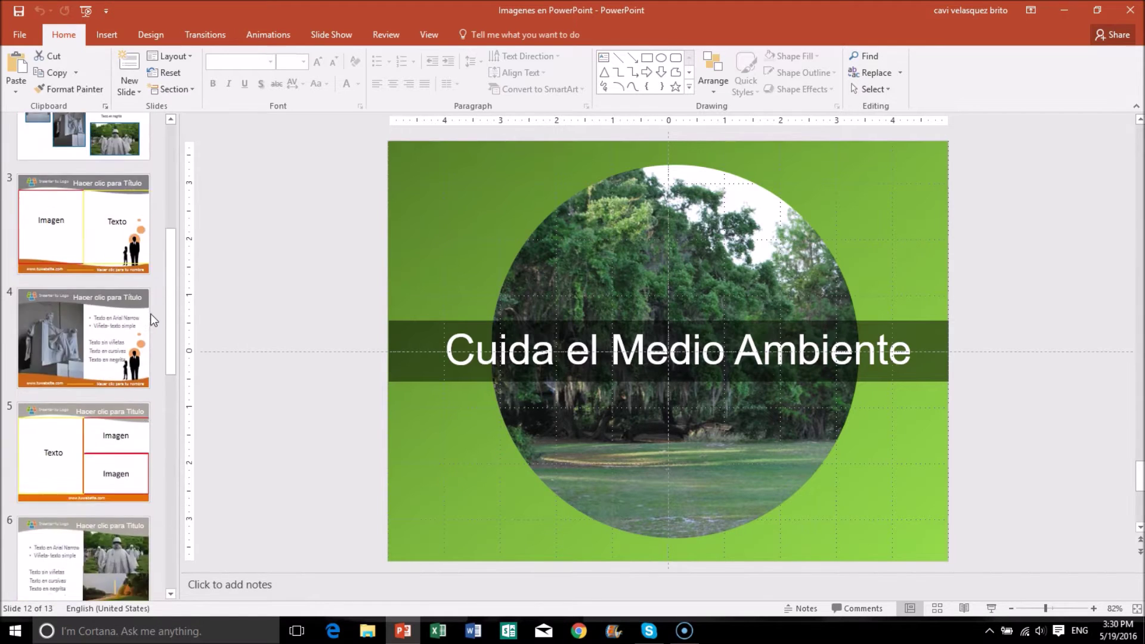
pyautogui.scroll(3, 151, 314)
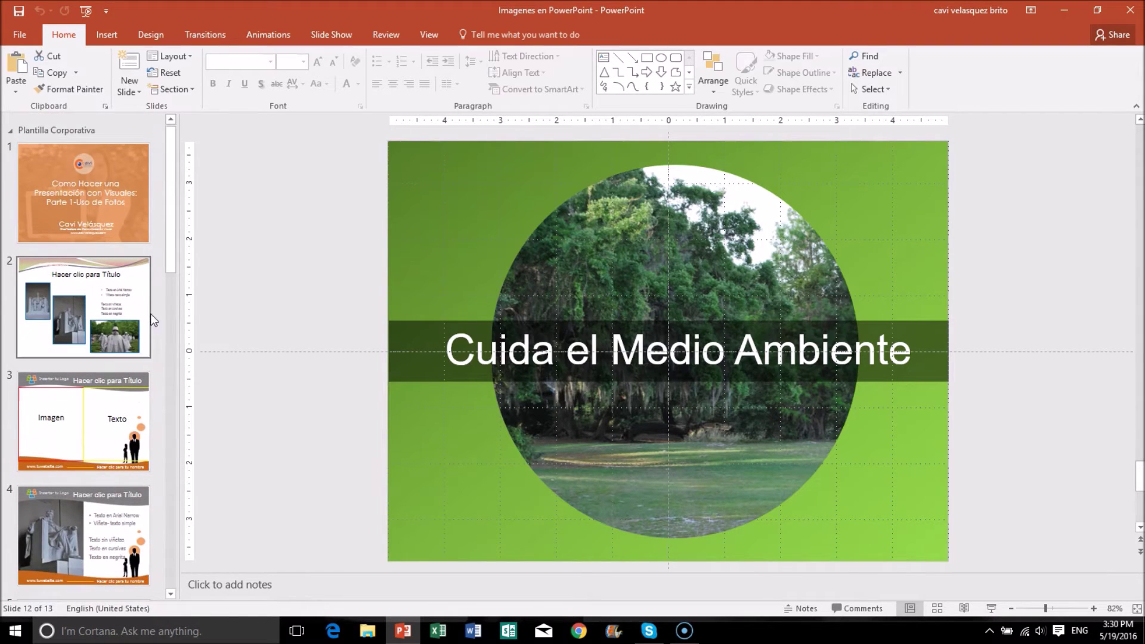
pyautogui.click(72, 421)
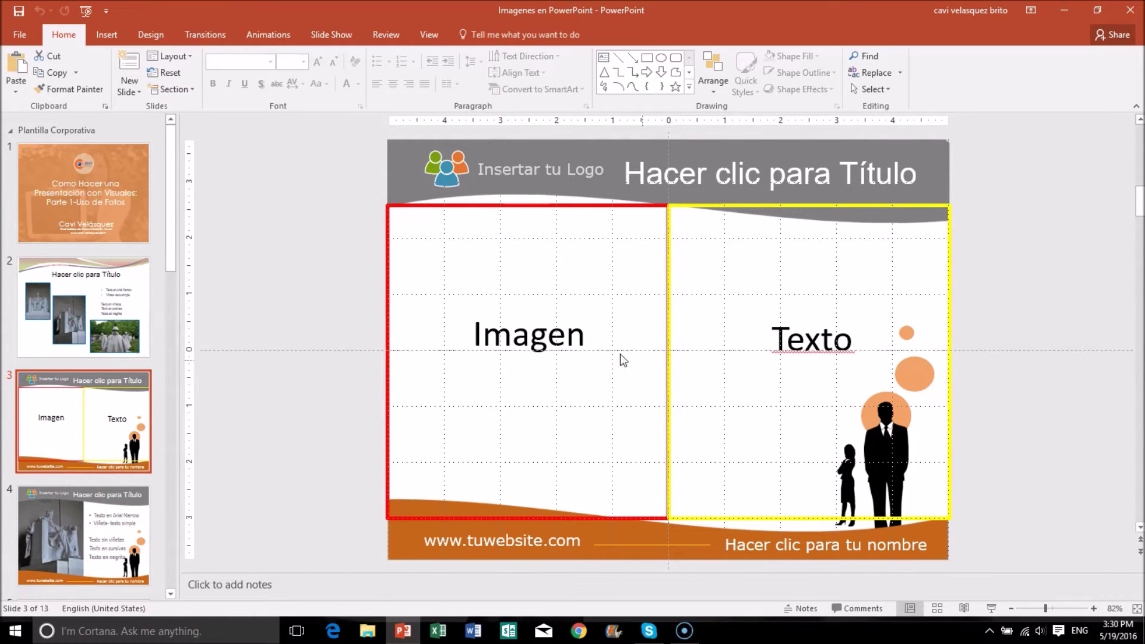
pyautogui.click(104, 35)
pyautogui.click(90, 79)
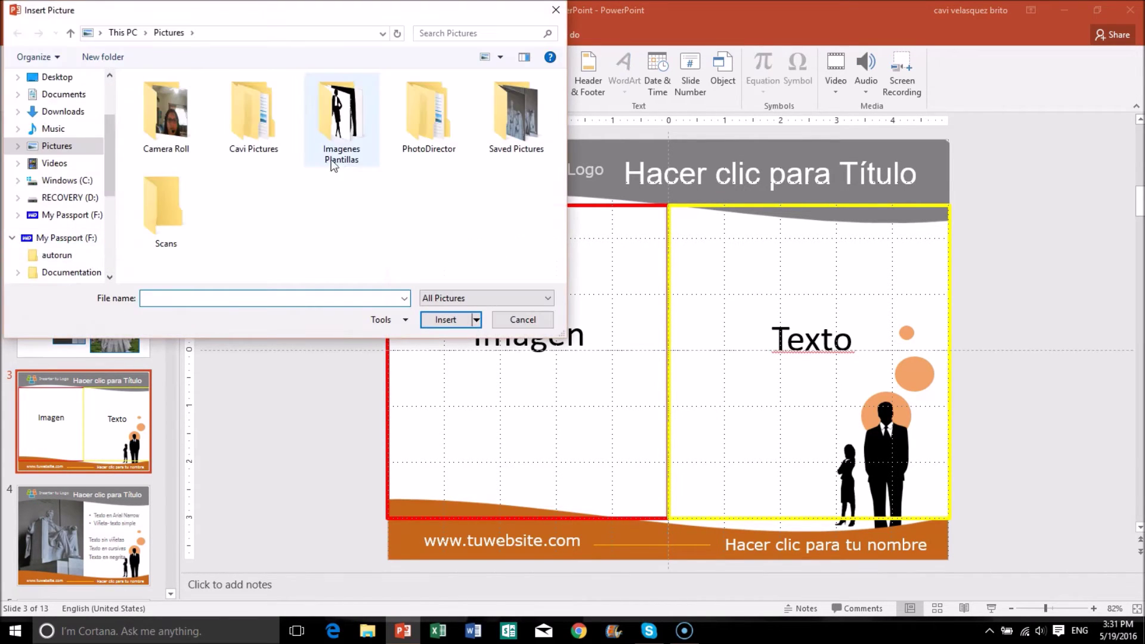
pyautogui.doubleClick(509, 109)
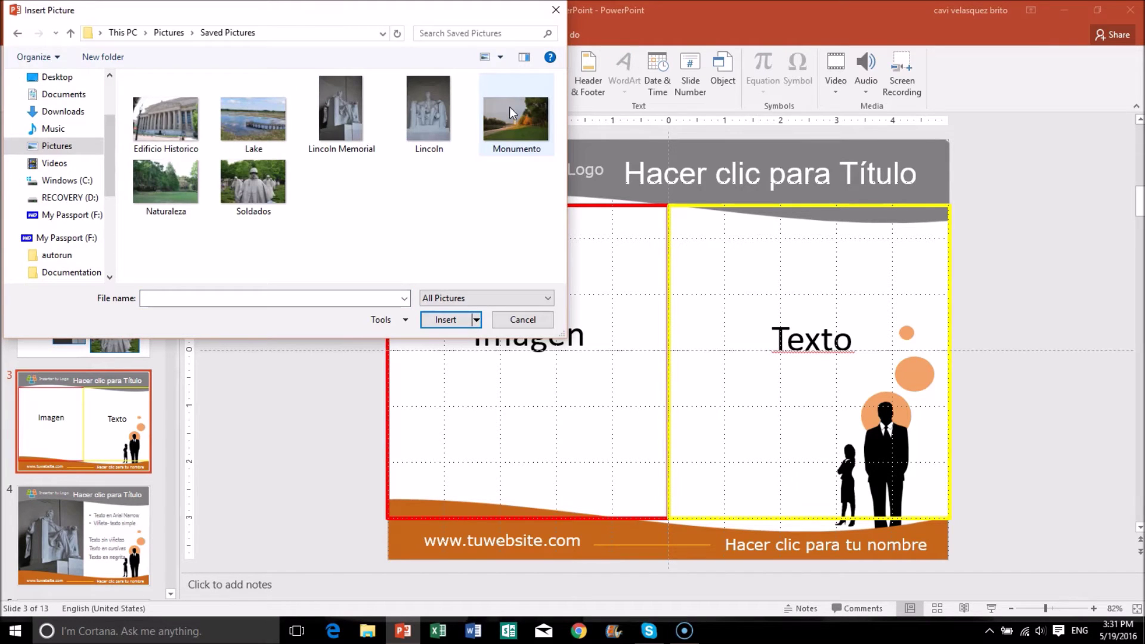
pyautogui.click(345, 107)
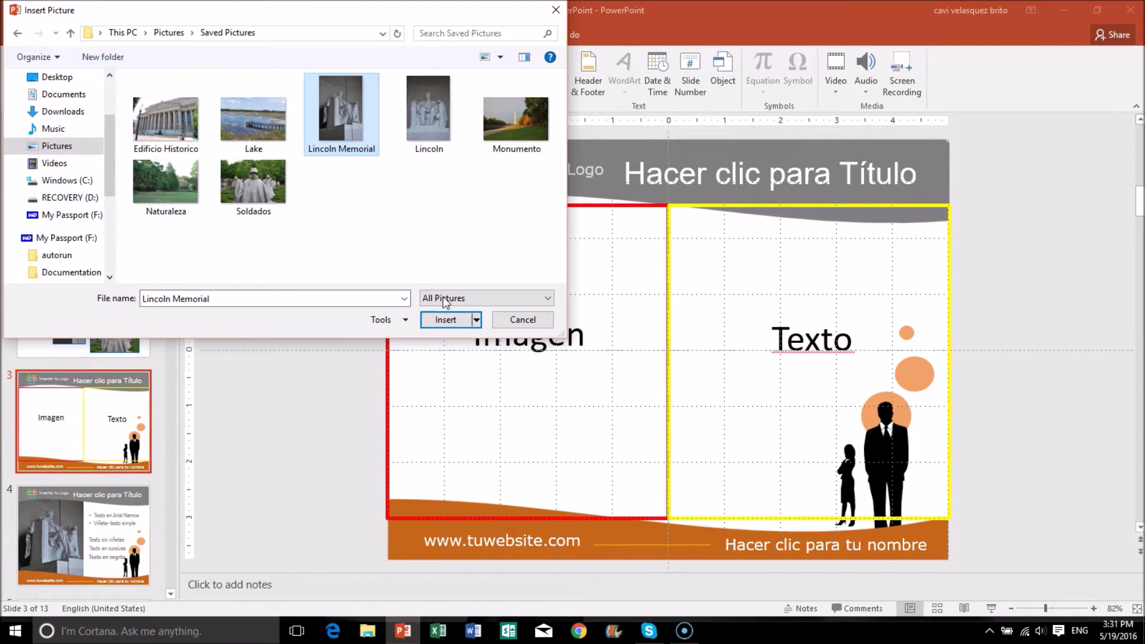
pyautogui.click(448, 319)
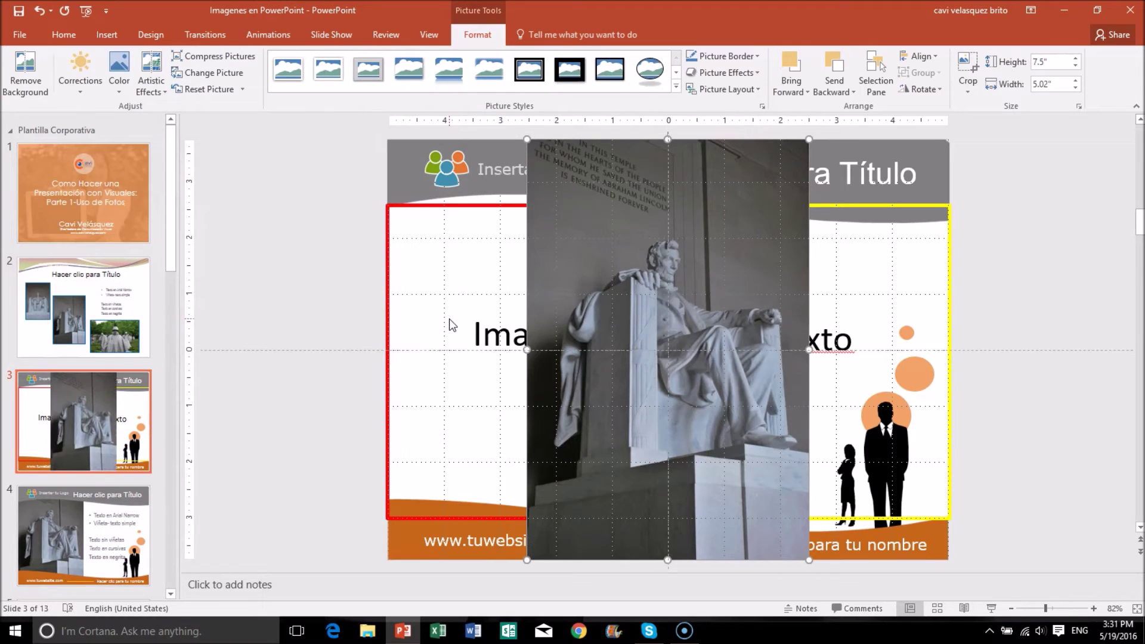
pyautogui.moveTo(654, 338)
pyautogui.mouseDown()
pyautogui.moveTo(516, 339)
pyautogui.moveTo(811, 331)
pyautogui.mouseUp()
# - Delete the Imagen label and red placeholder outline, restoring the header band removed by mistake
pyautogui.click(561, 356)
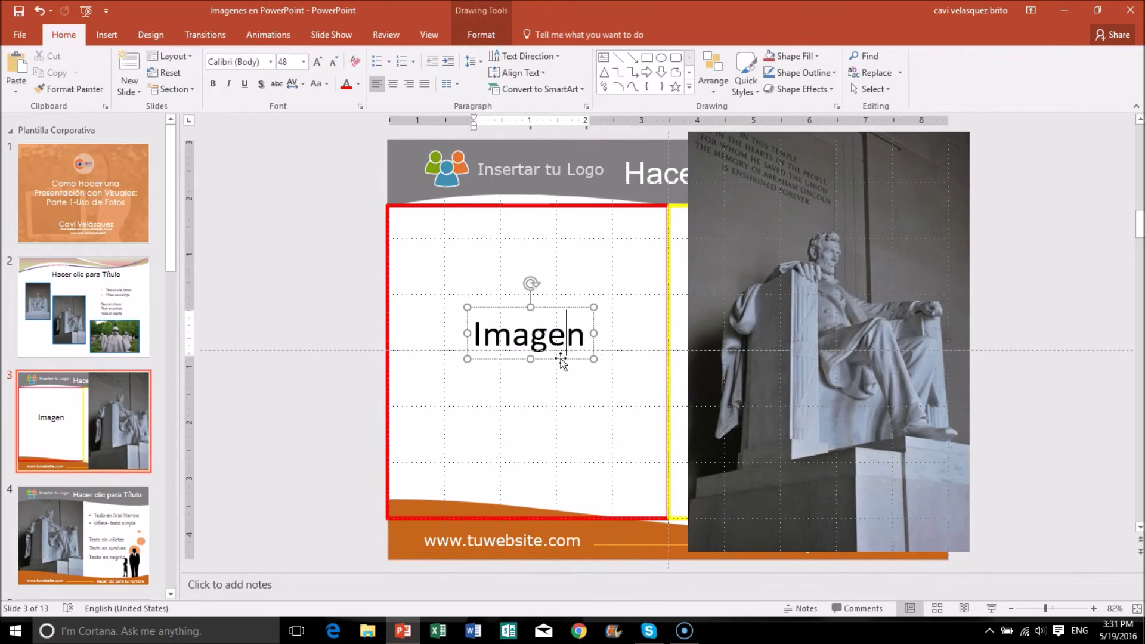
pyautogui.click(560, 359)
pyautogui.press('Delete')
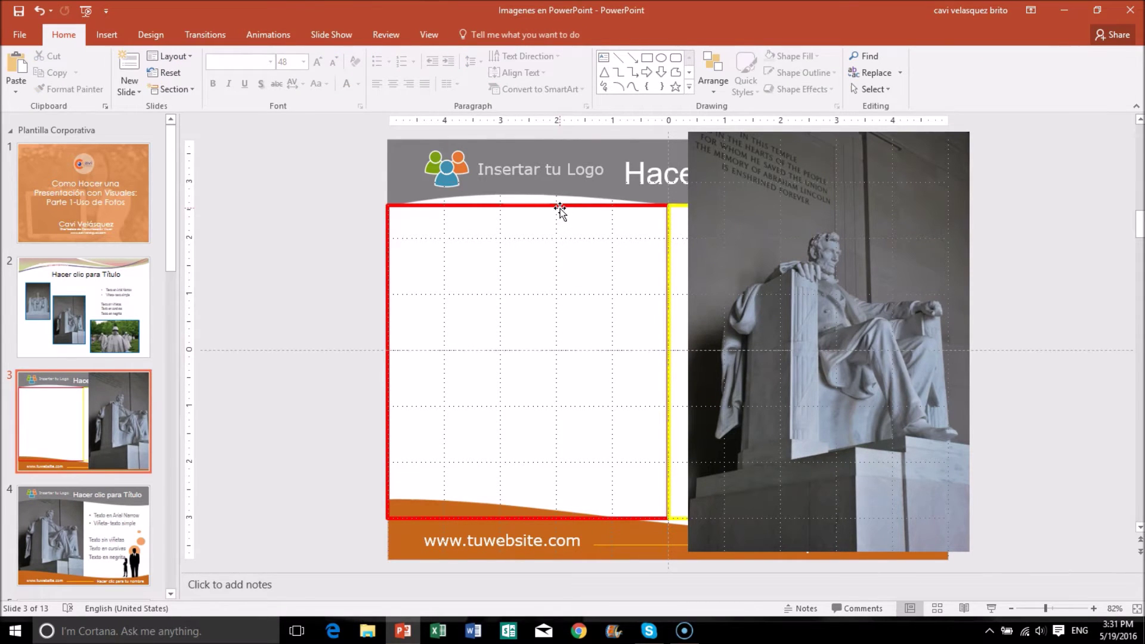
pyautogui.click(560, 210)
pyautogui.press('Delete')
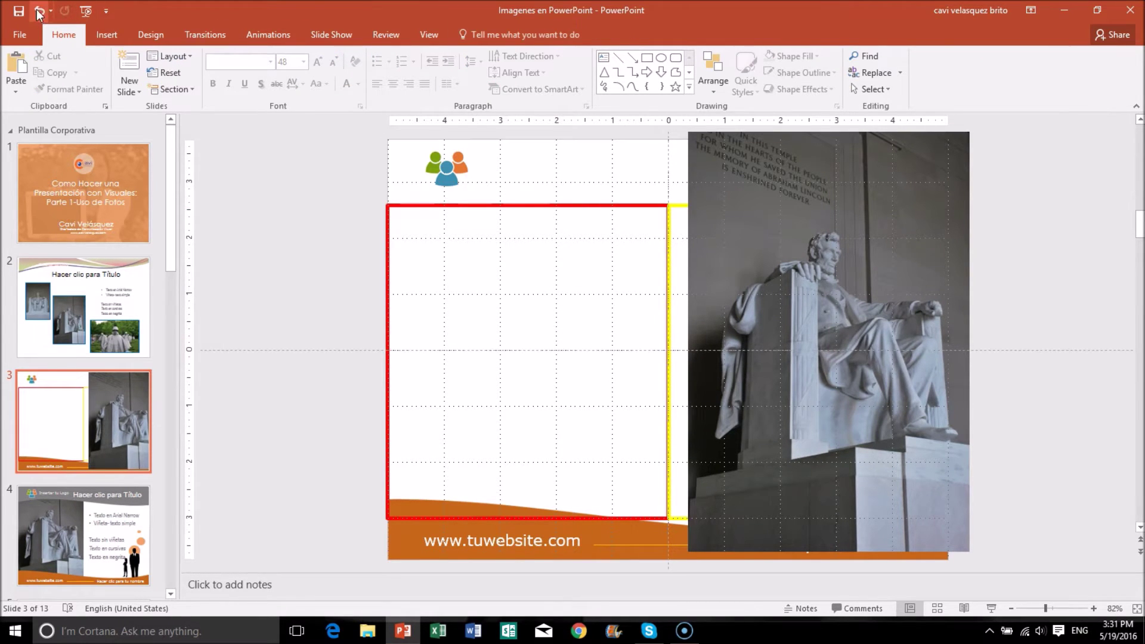
pyautogui.click(39, 11)
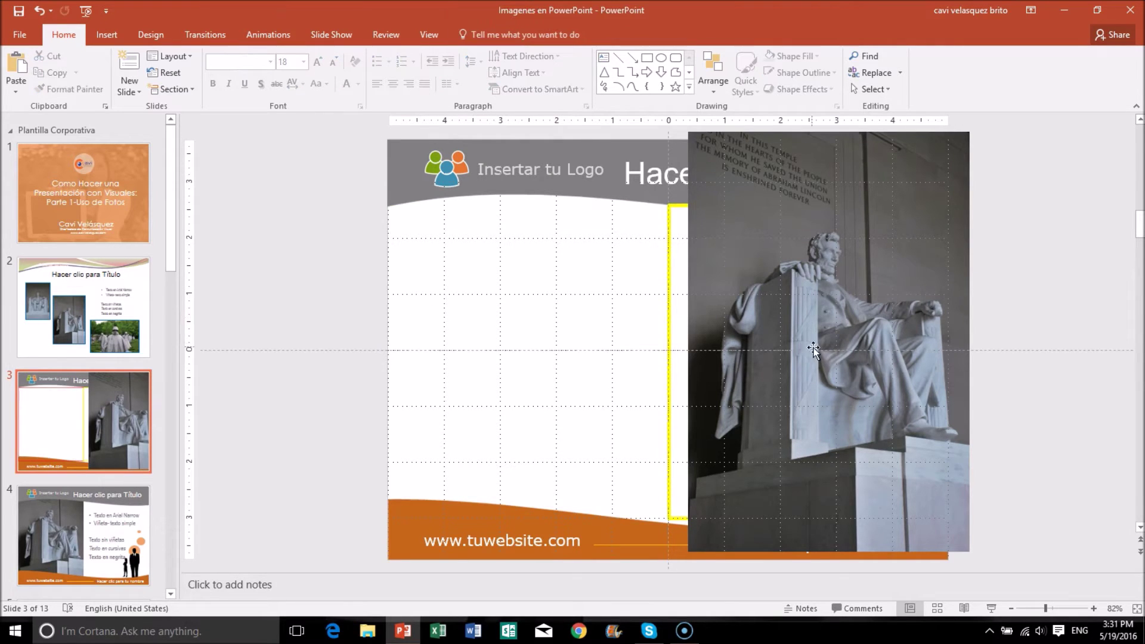
# - Move the Lincoln photo onto the slide's left half and send it to back
pyautogui.moveTo(810, 346); pyautogui.dragTo(521, 349)
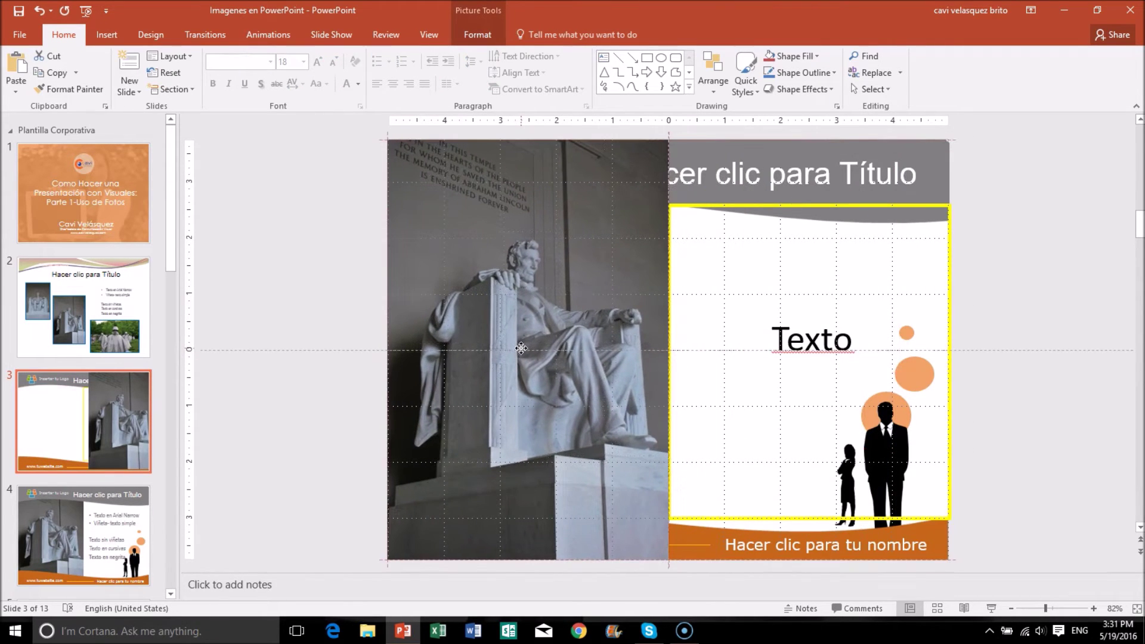
pyautogui.rightClick(556, 313)
pyautogui.moveTo(604, 450)
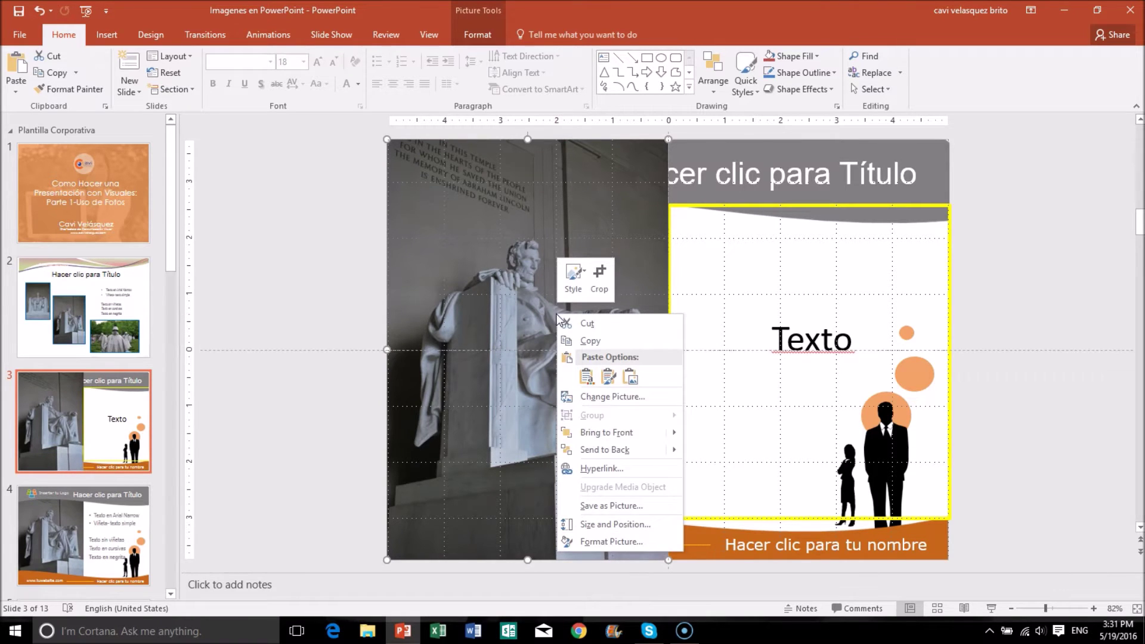
pyautogui.click(603, 449)
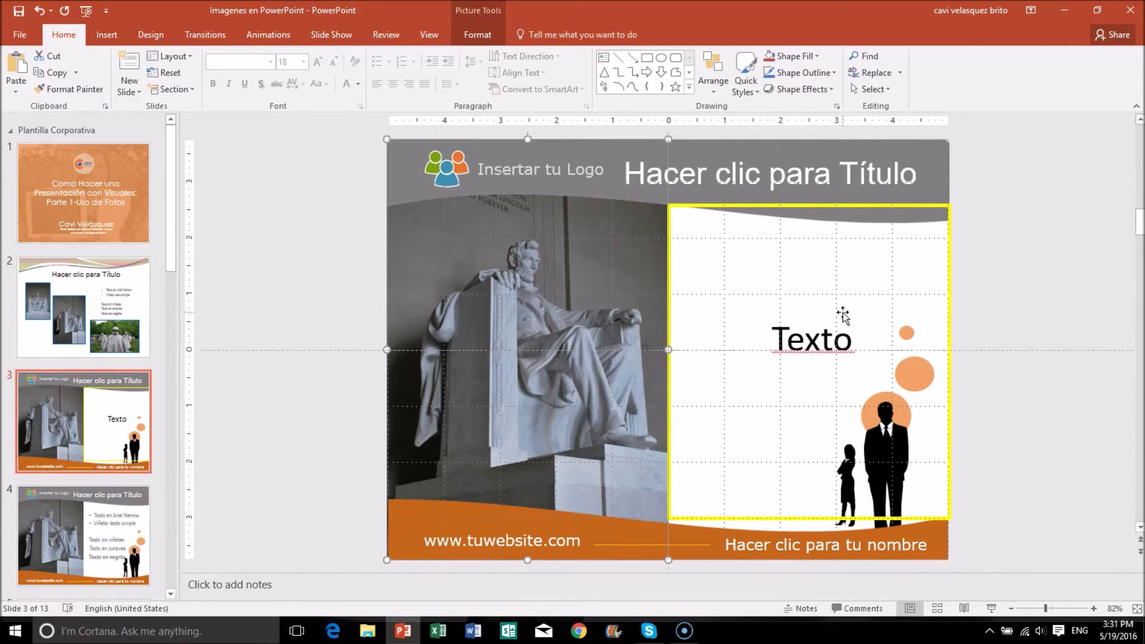
pyautogui.click(948, 263)
pyautogui.click(906, 298)
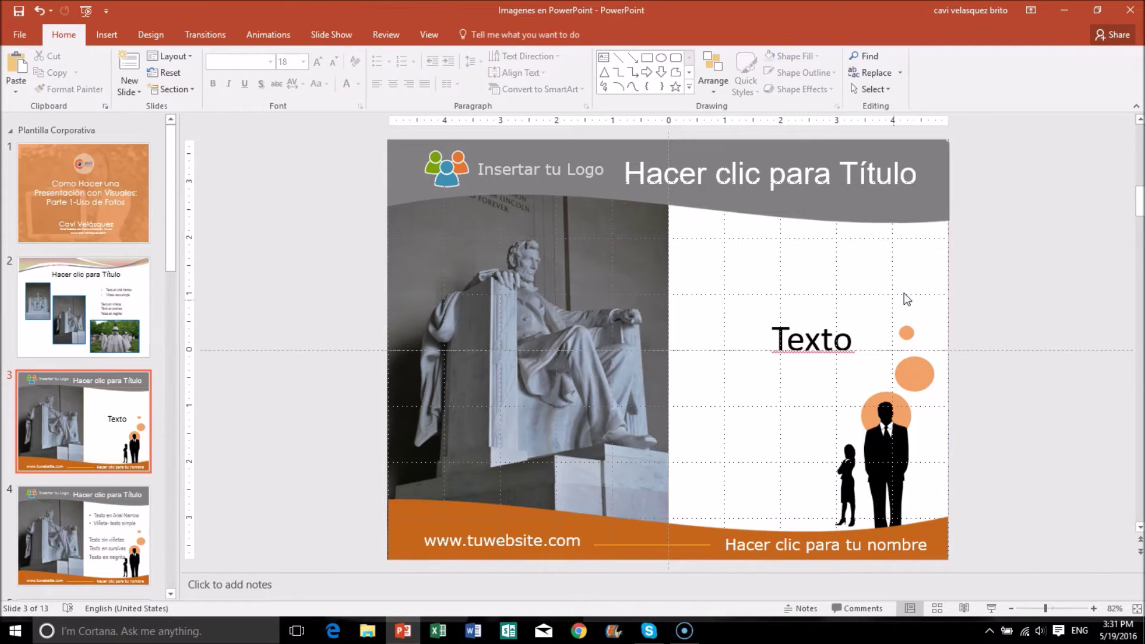
pyautogui.click(814, 340)
# - Replace Texto with 'Liderazgo' on one line, correcting the misspelling
pyautogui.moveTo(855, 342); pyautogui.dragTo(758, 346)
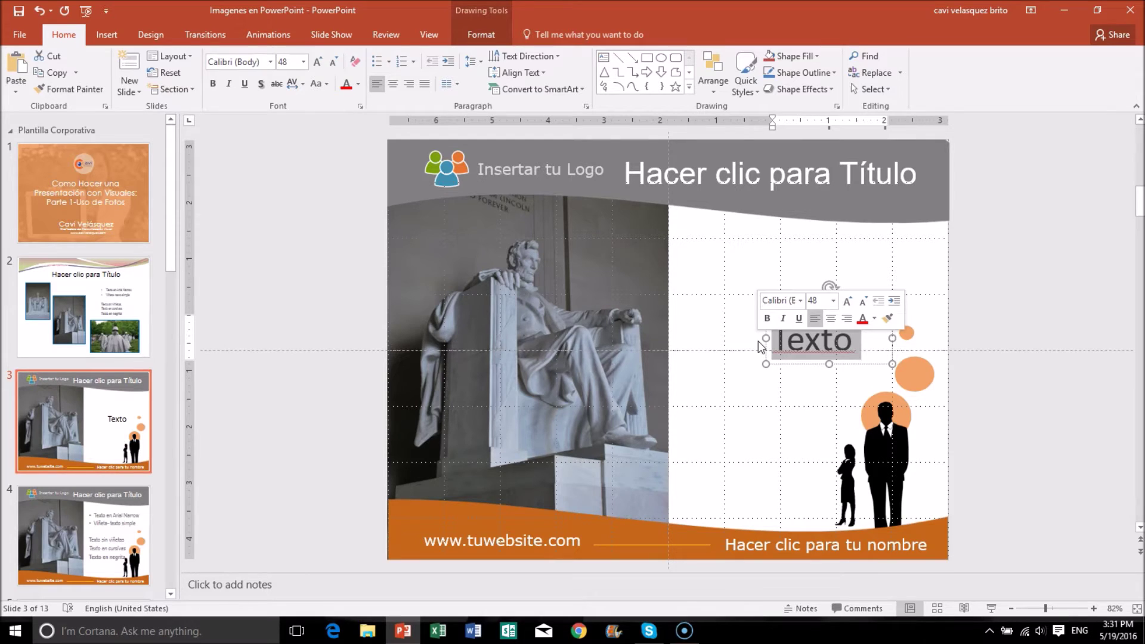
pyautogui.write('Lidera')
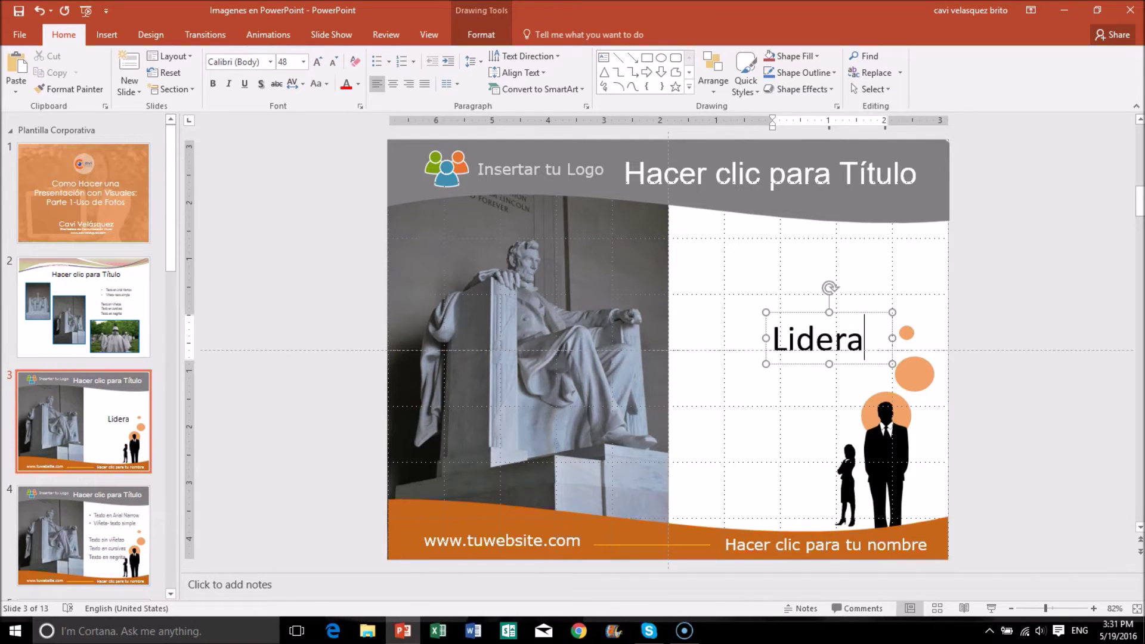
pyautogui.write('go')
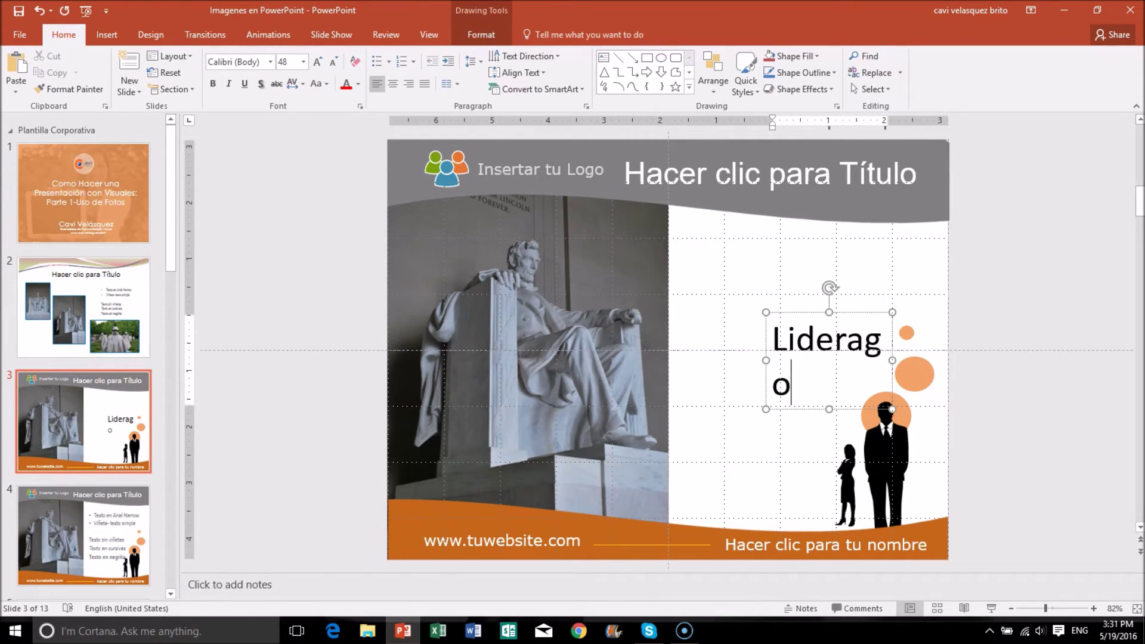
pyautogui.moveTo(766, 361)
pyautogui.mouseDown()
pyautogui.moveTo(738, 360)
pyautogui.moveTo(769, 354)
pyautogui.mouseUp()
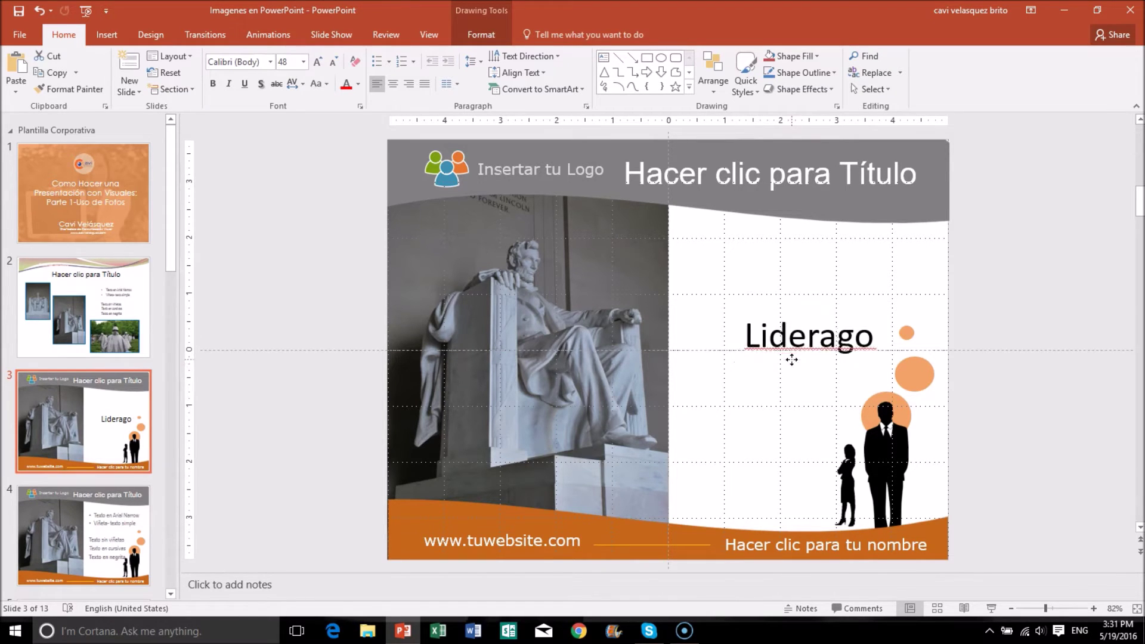
pyautogui.click(797, 327)
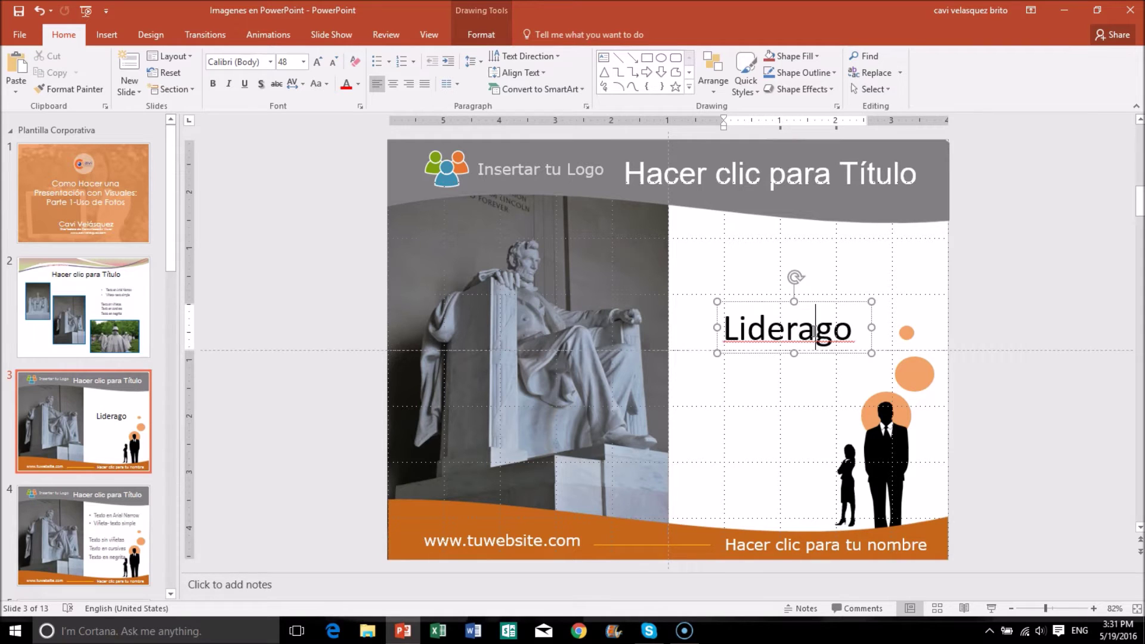
pyautogui.write('z')
pyautogui.click(888, 346)
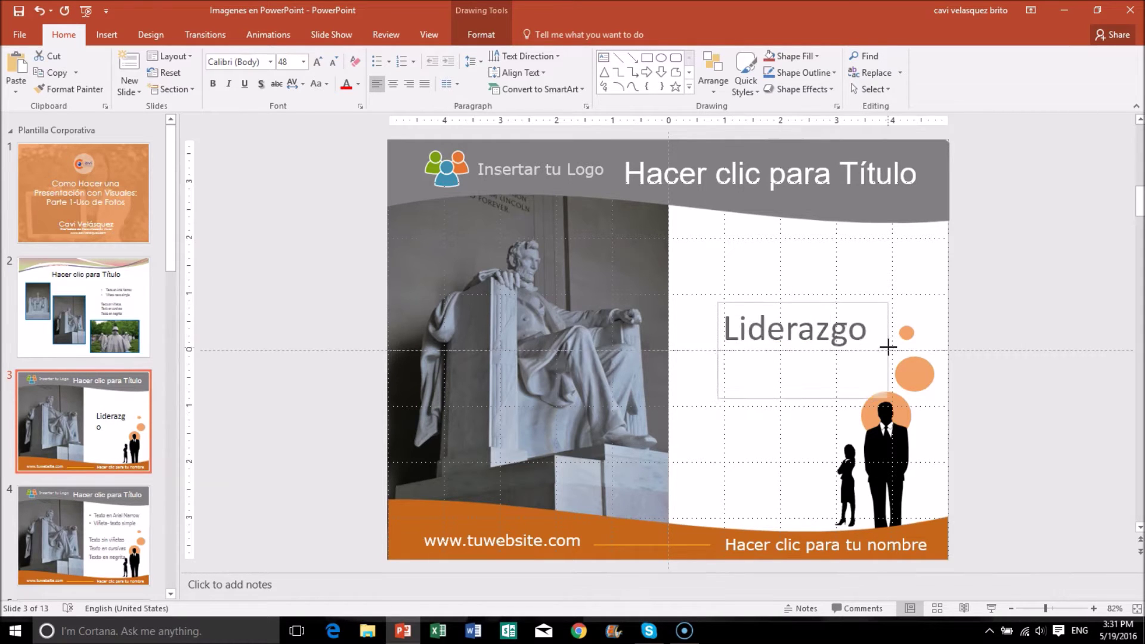
pyautogui.click(888, 346)
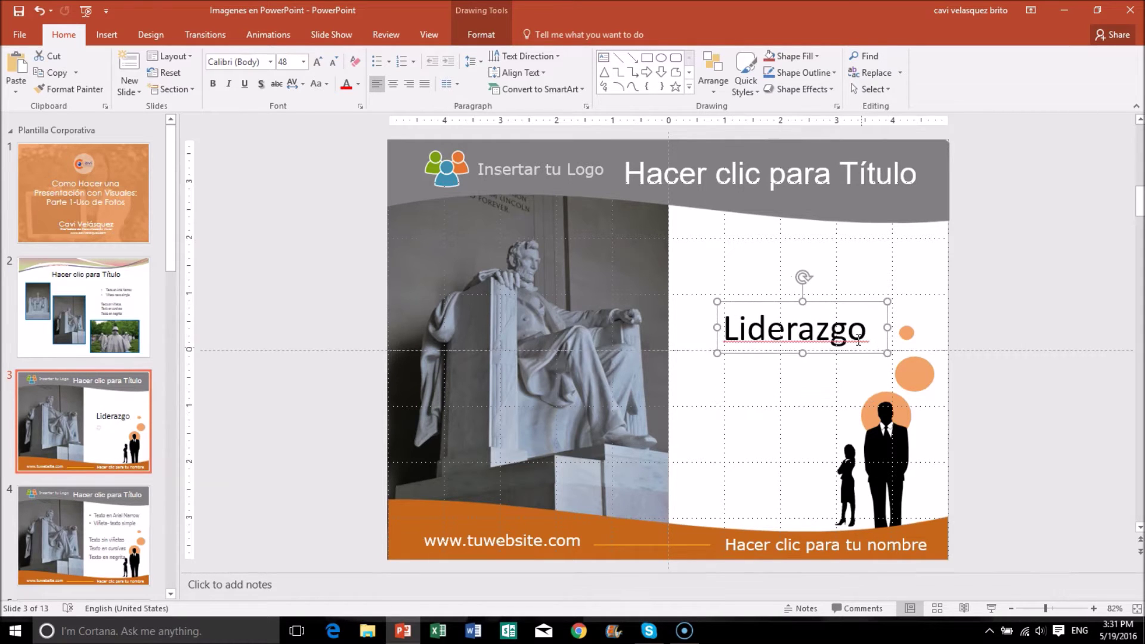
pyautogui.click(1020, 351)
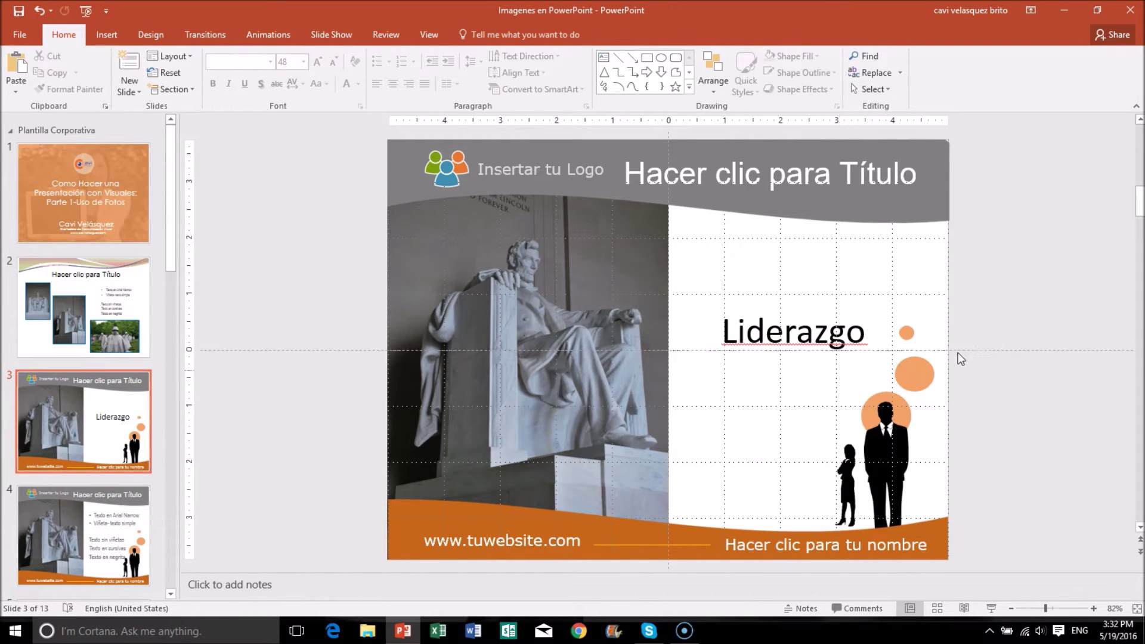
# - Delete the orange circles and silhouettes, then shift the Liderazgo text slightly right
pyautogui.moveTo(1005, 294); pyautogui.dragTo(809, 540)
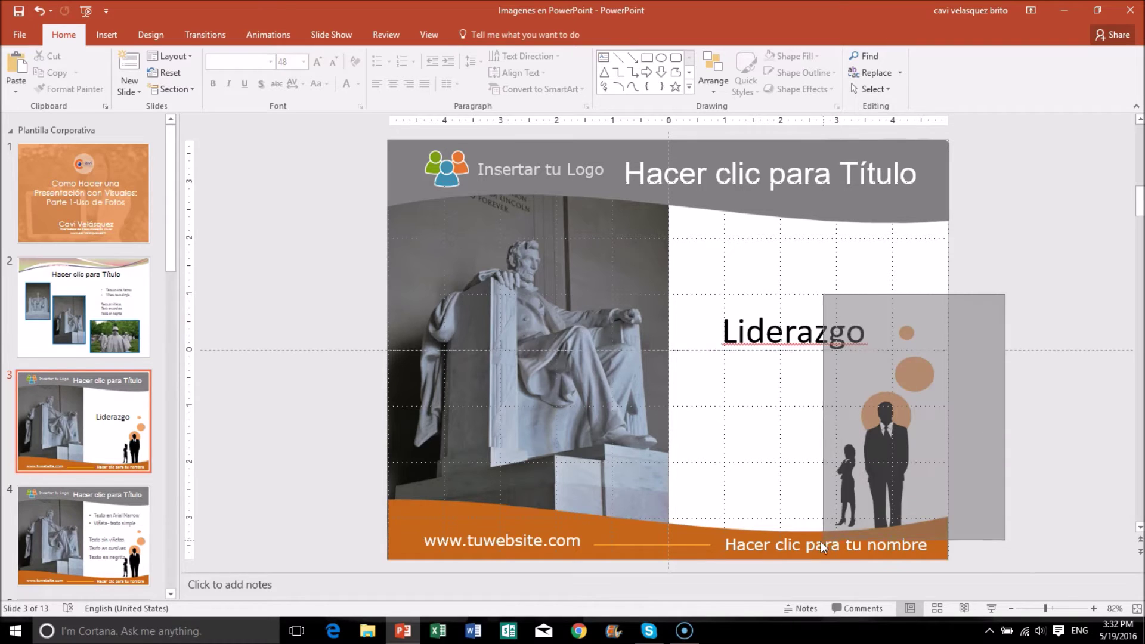
pyautogui.press('Delete')
pyautogui.click(888, 449)
pyautogui.press('Delete')
pyautogui.click(843, 313)
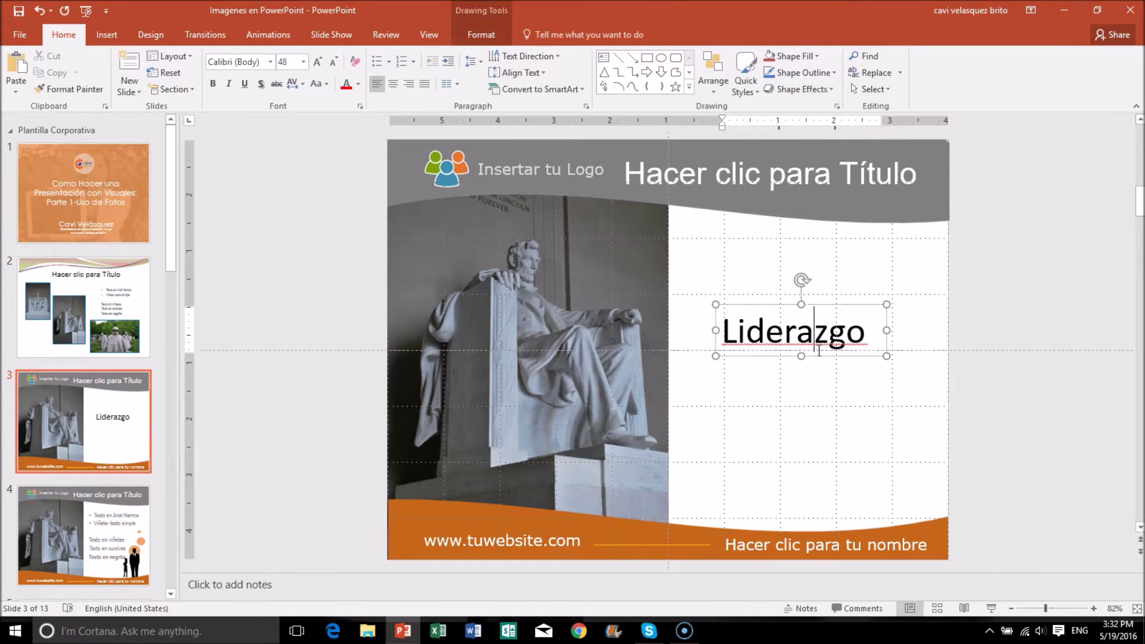
pyautogui.moveTo(817, 356); pyautogui.dragTo(833, 356)
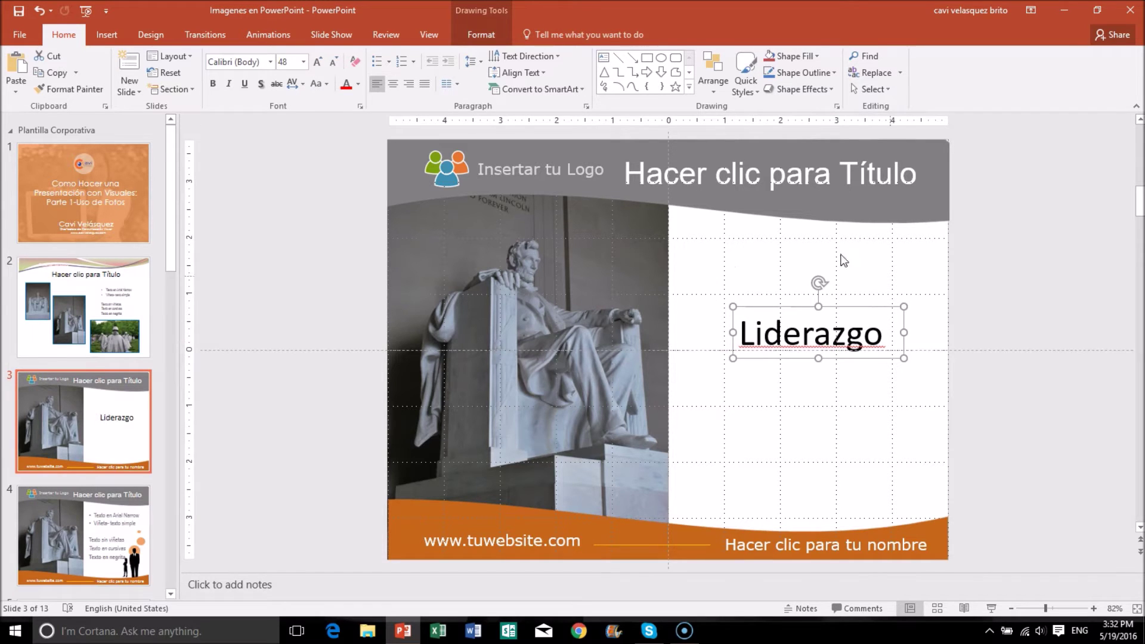
pyautogui.click(1061, 295)
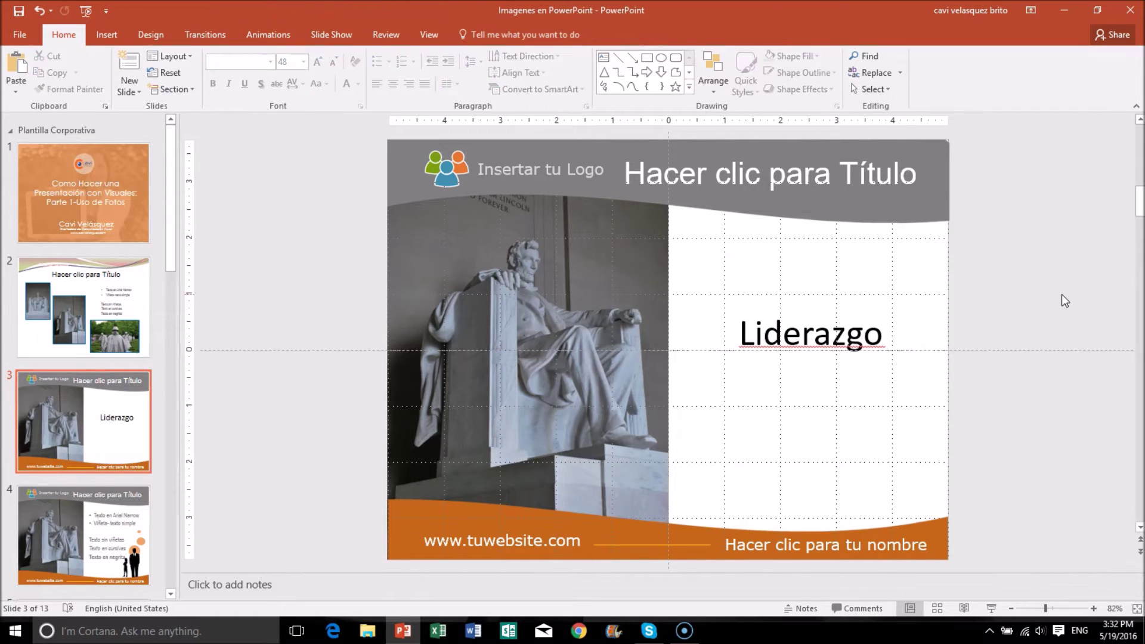
pyautogui.scroll(-1, 85, 423)
pyautogui.scroll(-2, 86, 423)
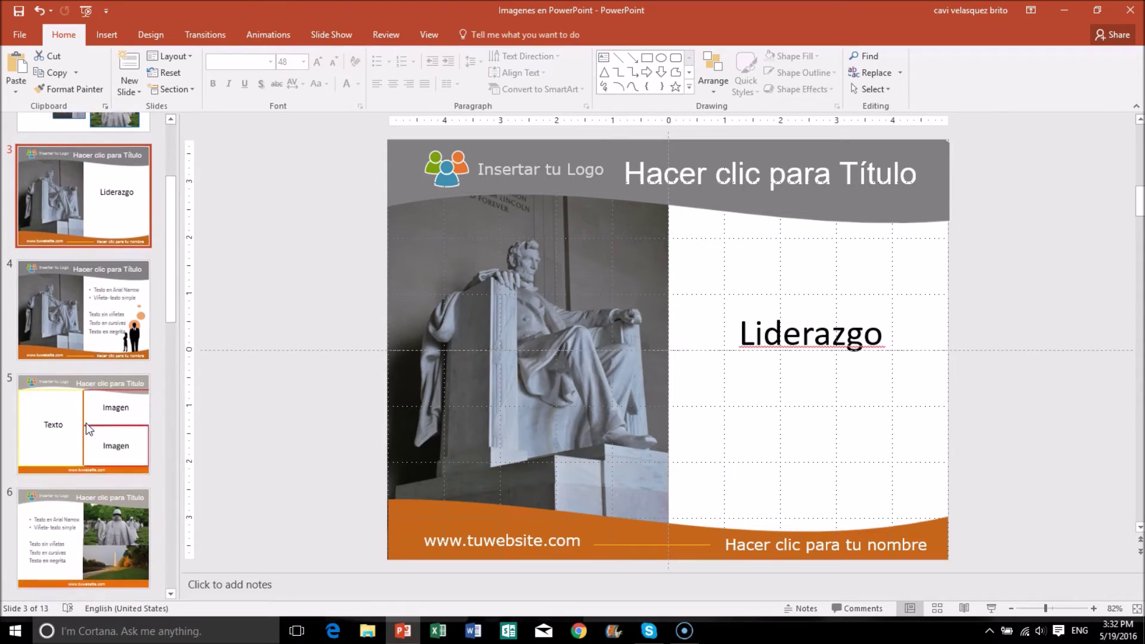
# - Insert the Soldados photo onto slide 5
pyautogui.click(86, 424)
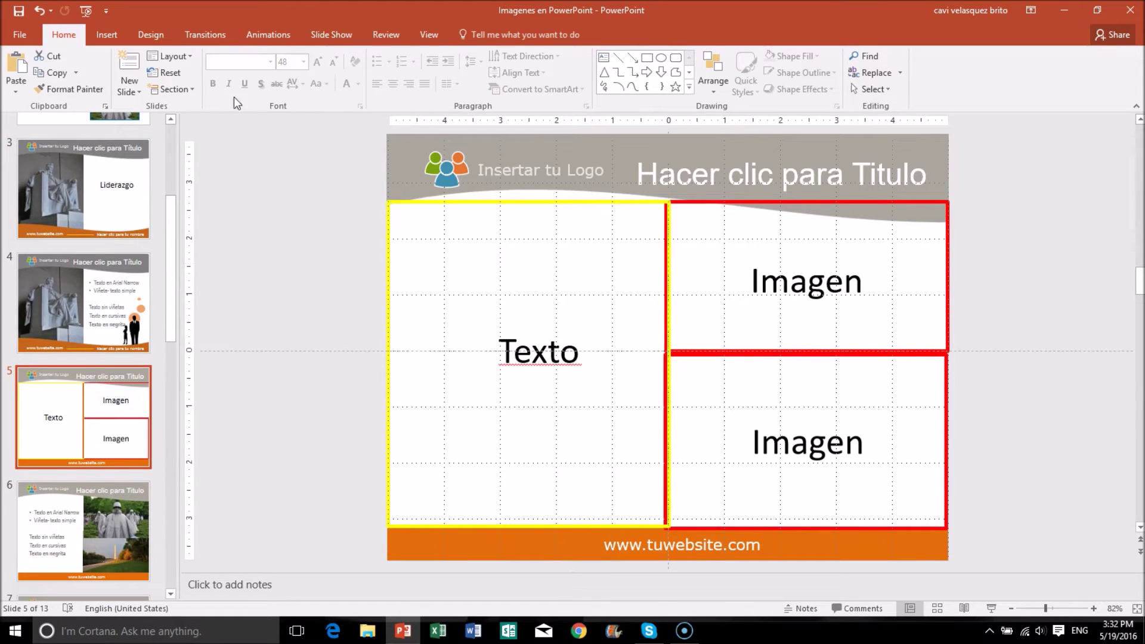
pyautogui.click(103, 34)
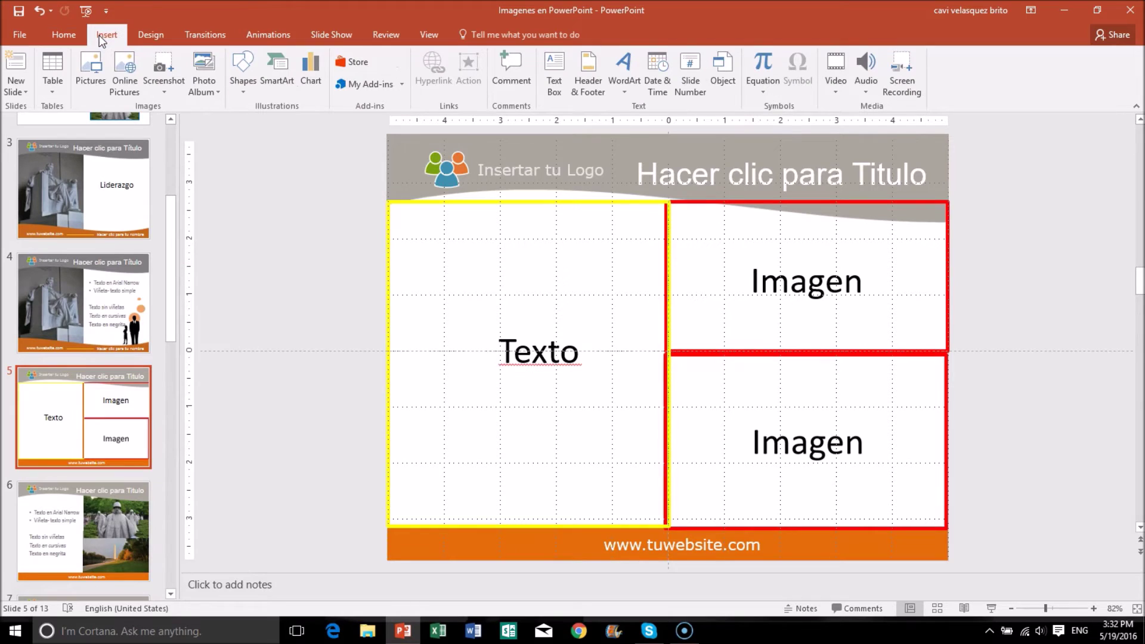
pyautogui.click(99, 77)
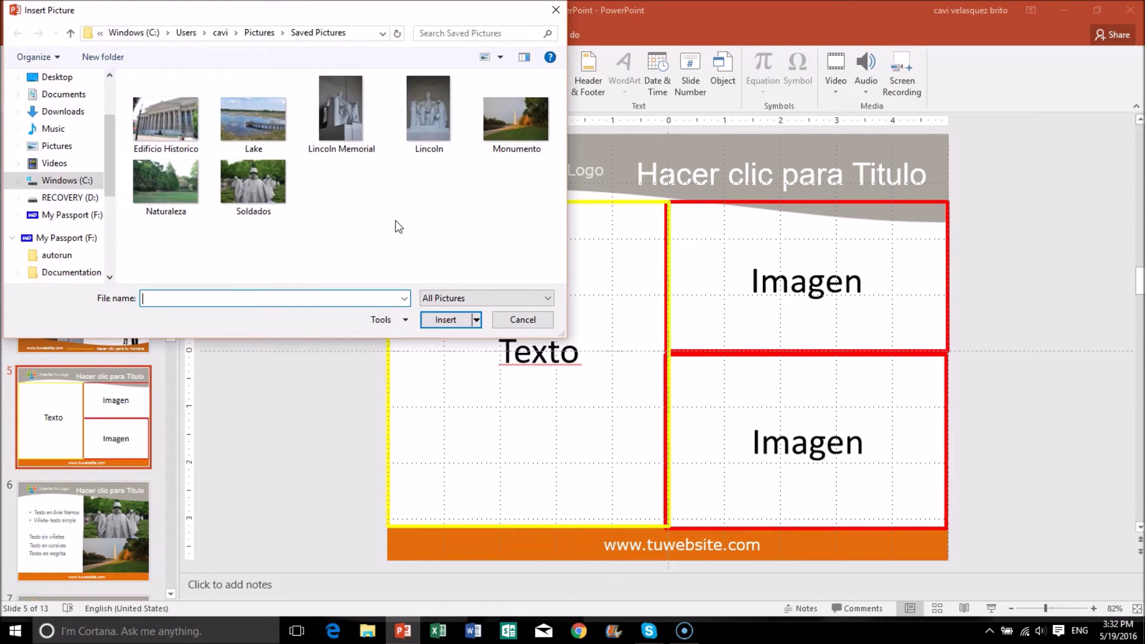
pyautogui.click(253, 182)
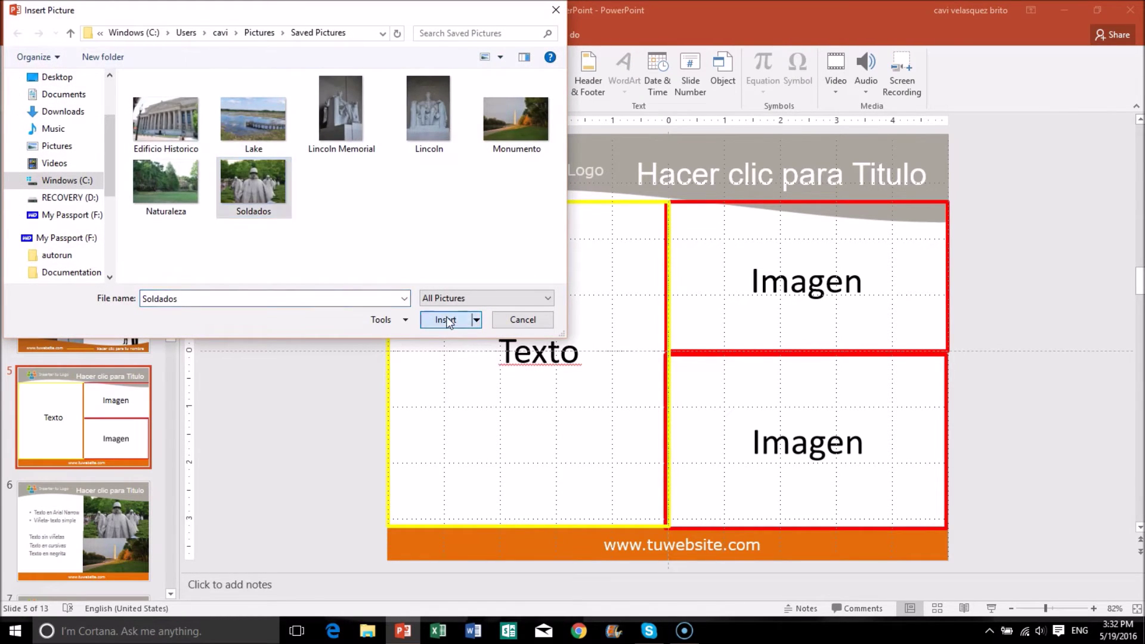
pyautogui.click(447, 321)
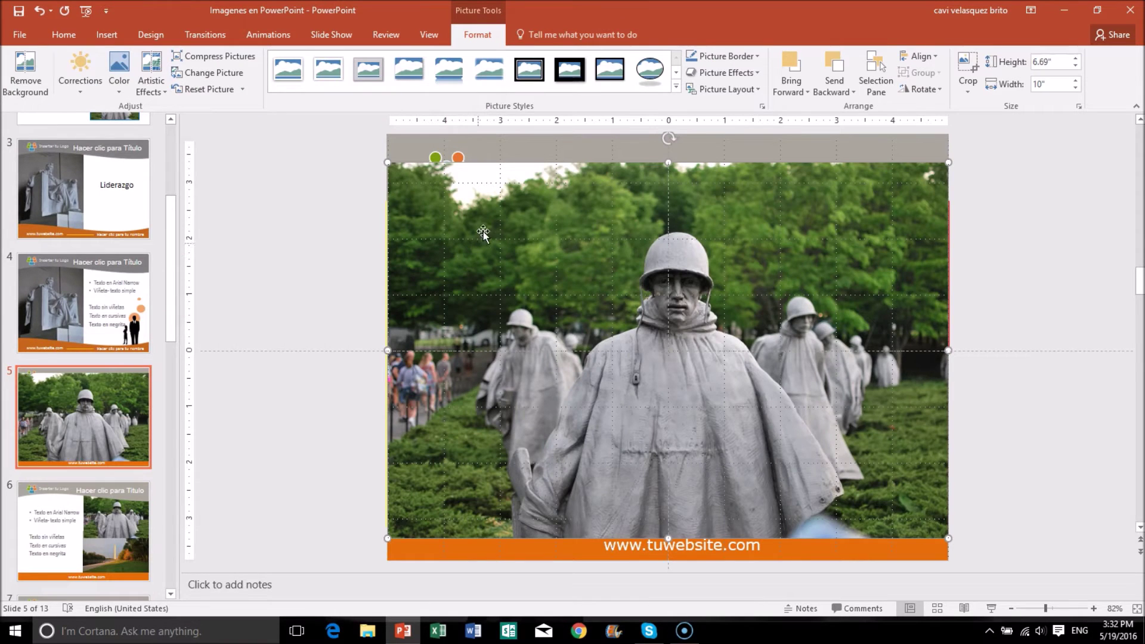
# - Shrink the Soldados photo into the upper-right area and send it to back
pyautogui.moveTo(387, 162)
pyautogui.mouseDown()
pyautogui.moveTo(418, 183)
pyautogui.moveTo(401, 171)
pyautogui.mouseUp()
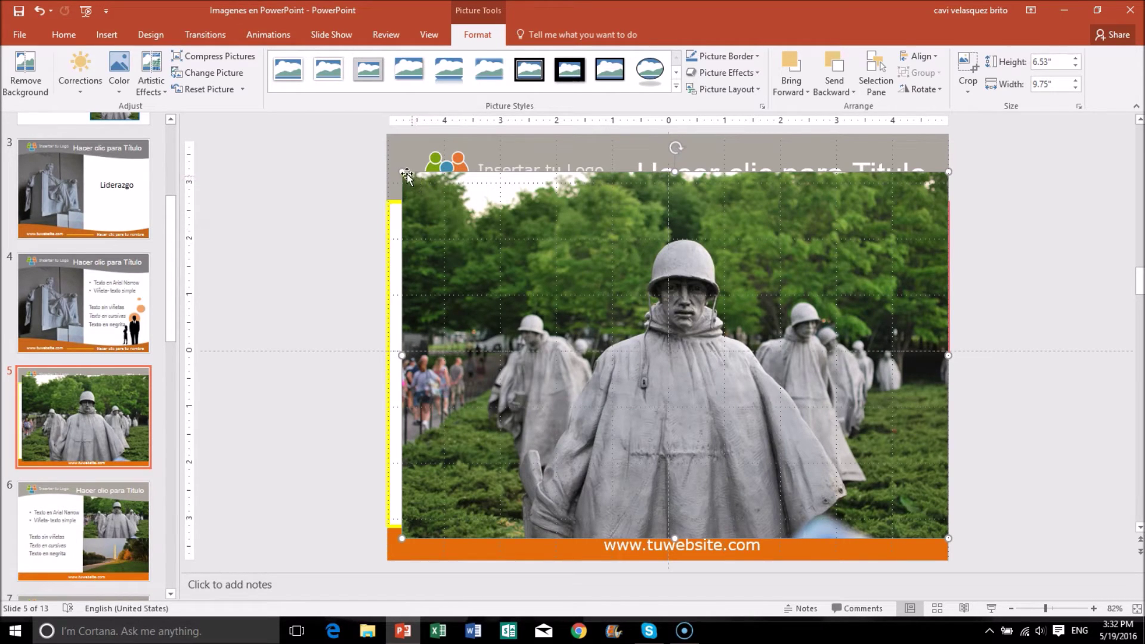
pyautogui.moveTo(402, 172); pyautogui.dragTo(487, 234)
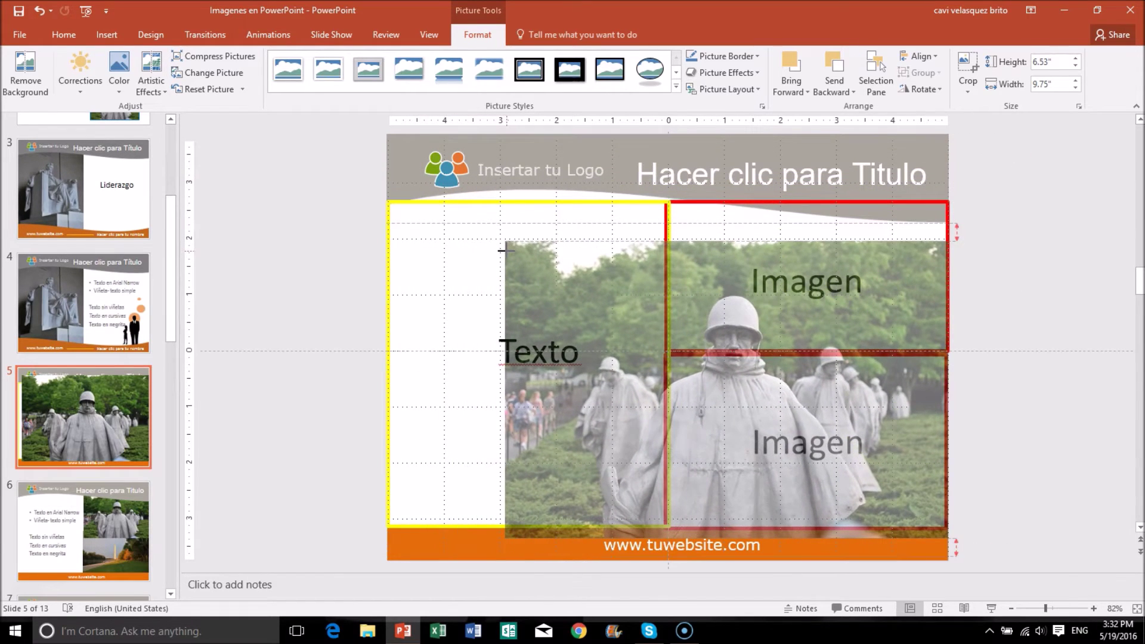
pyautogui.moveTo(488, 235); pyautogui.dragTo(409, 197)
pyautogui.press('Escape')
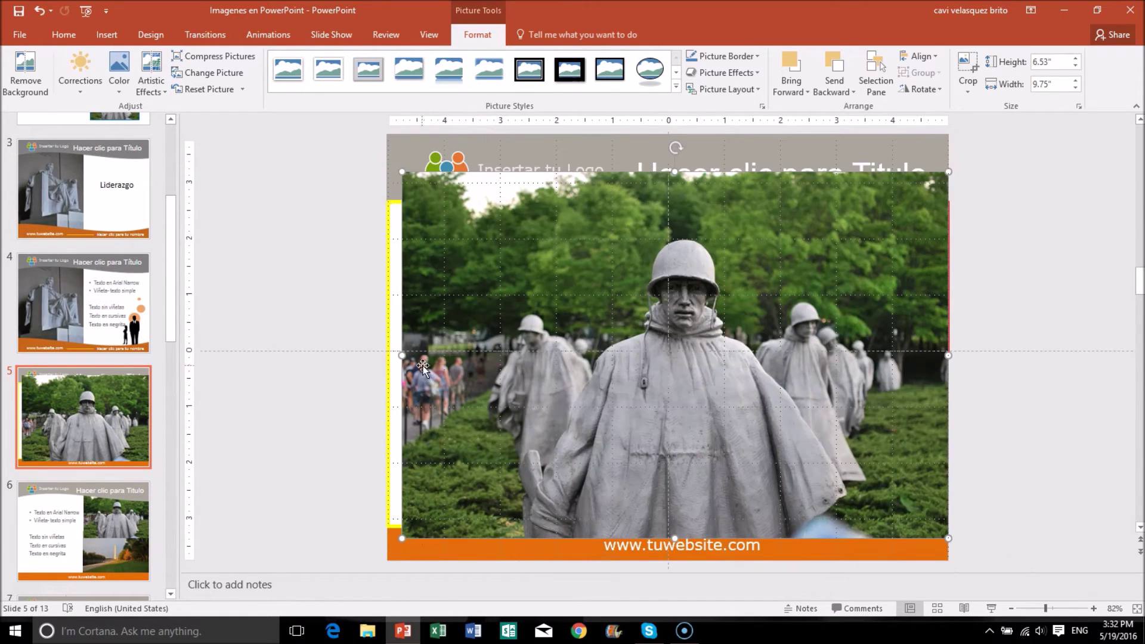
pyautogui.moveTo(403, 352)
pyautogui.mouseDown()
pyautogui.moveTo(410, 363)
pyautogui.moveTo(388, 351)
pyautogui.mouseUp()
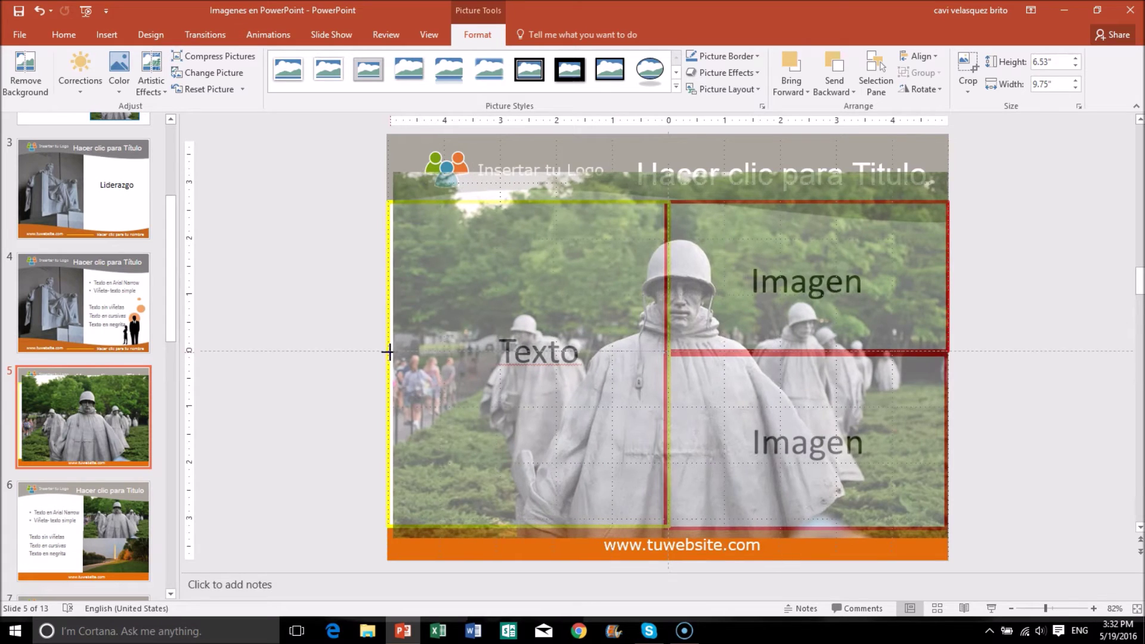
pyautogui.moveTo(387, 352); pyautogui.dragTo(387, 352)
pyautogui.moveTo(386, 172)
pyautogui.mouseDown()
pyautogui.moveTo(550, 282)
pyautogui.moveTo(660, 393)
pyautogui.mouseUp()
pyautogui.moveTo(880, 474); pyautogui.dragTo(882, 319)
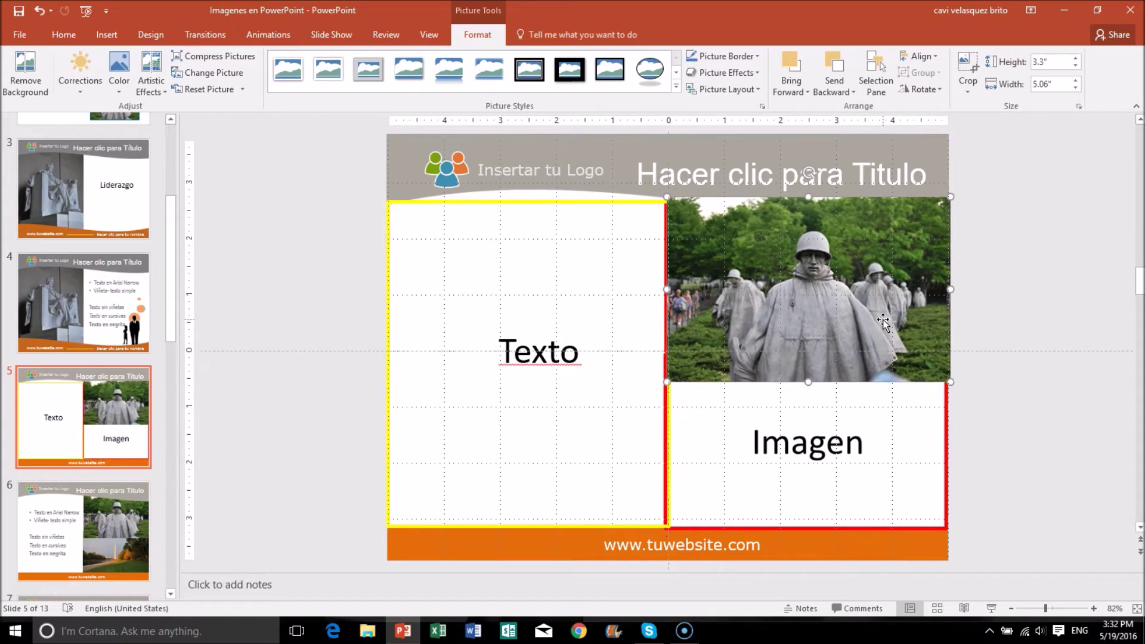
pyautogui.rightClick(786, 289)
pyautogui.click(852, 425)
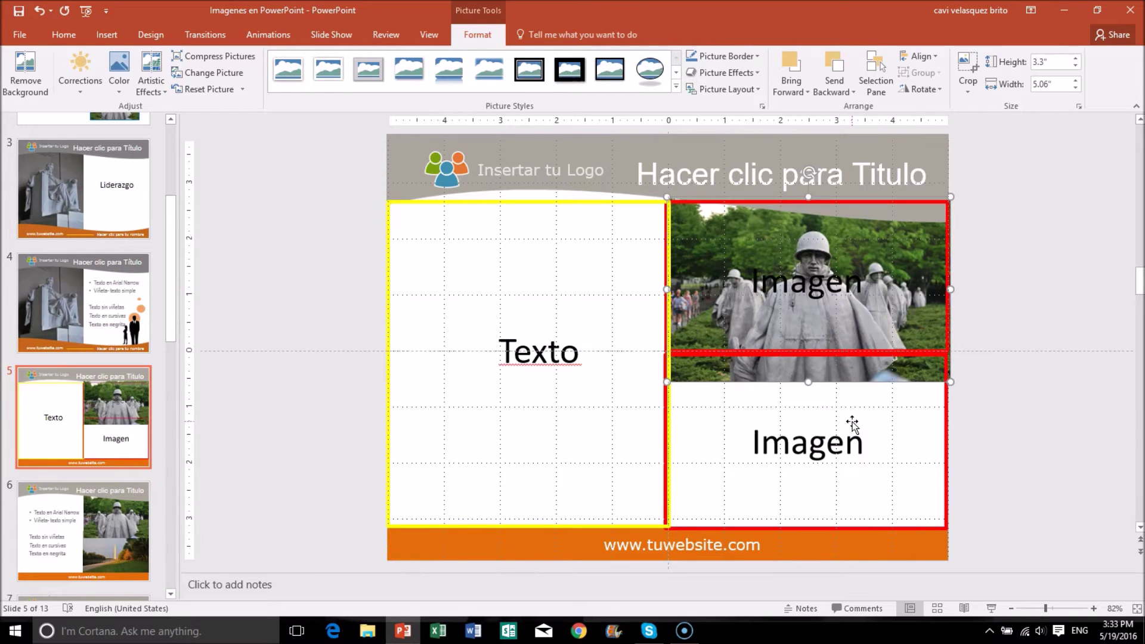
pyautogui.click(990, 245)
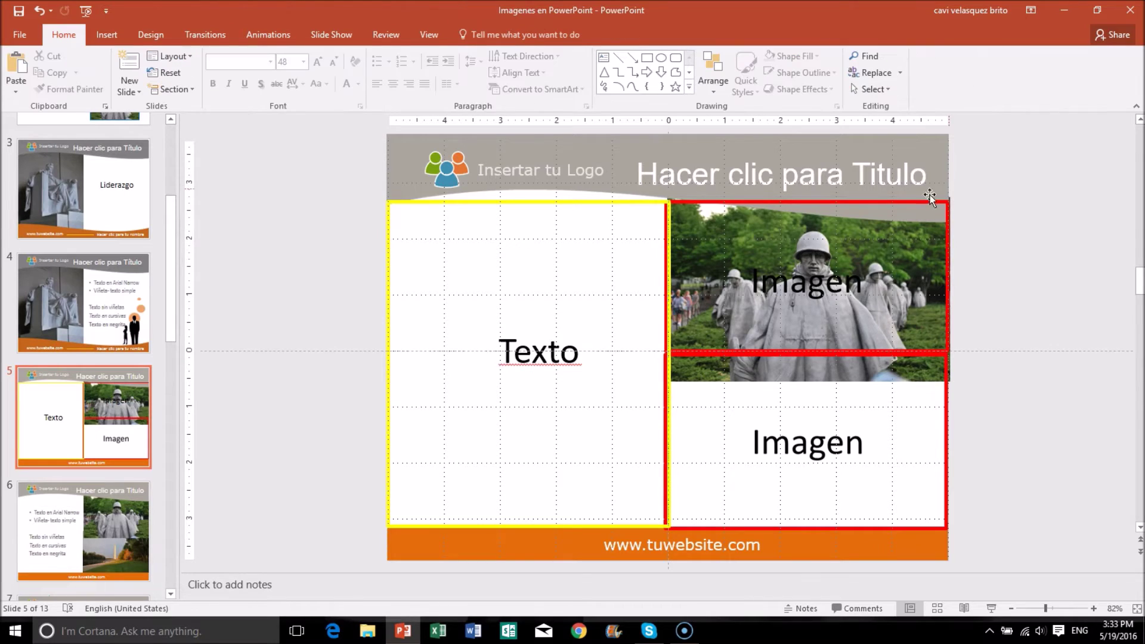
# - Delete both Imagen placeholders on slide 5
pyautogui.click(916, 204)
pyautogui.press('Escape')
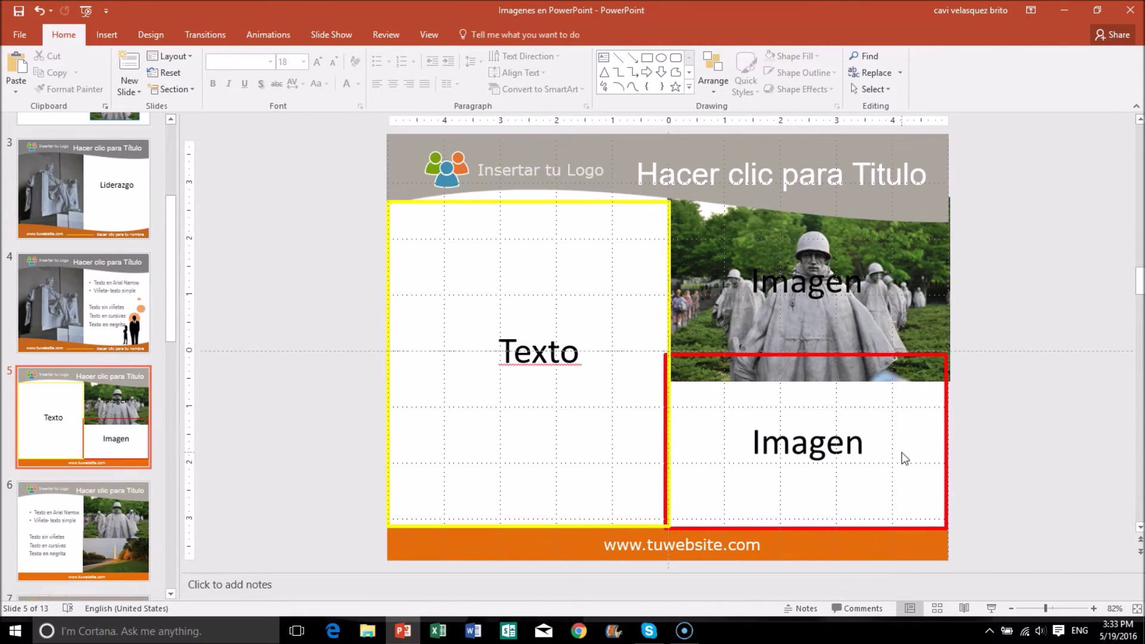
pyautogui.click(945, 437)
pyautogui.press('Delete')
pyautogui.click(841, 456)
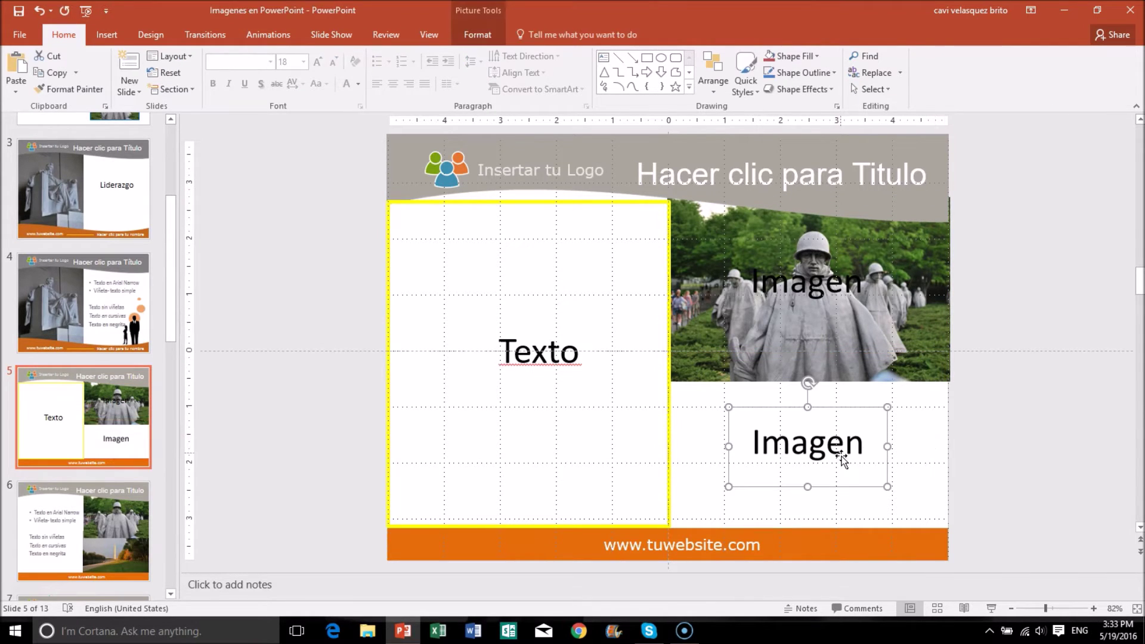
pyautogui.press('Delete')
pyautogui.click(815, 326)
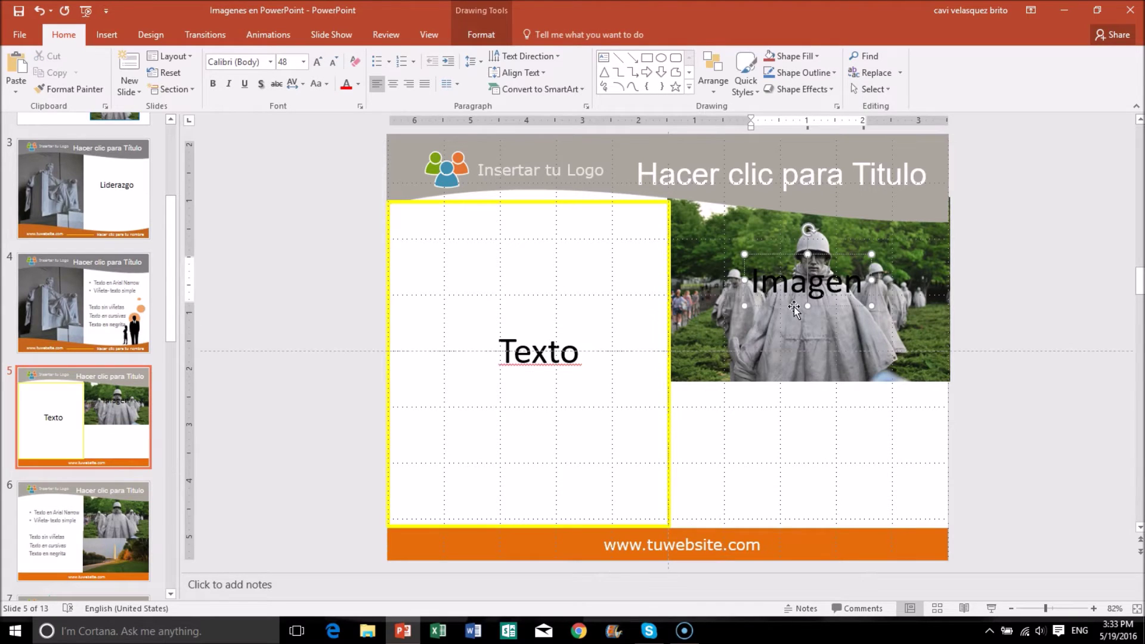
pyautogui.press('Delete')
# - Nudge the Soldados photo into its final upper-right position
pyautogui.click(668, 441)
pyautogui.click(868, 319)
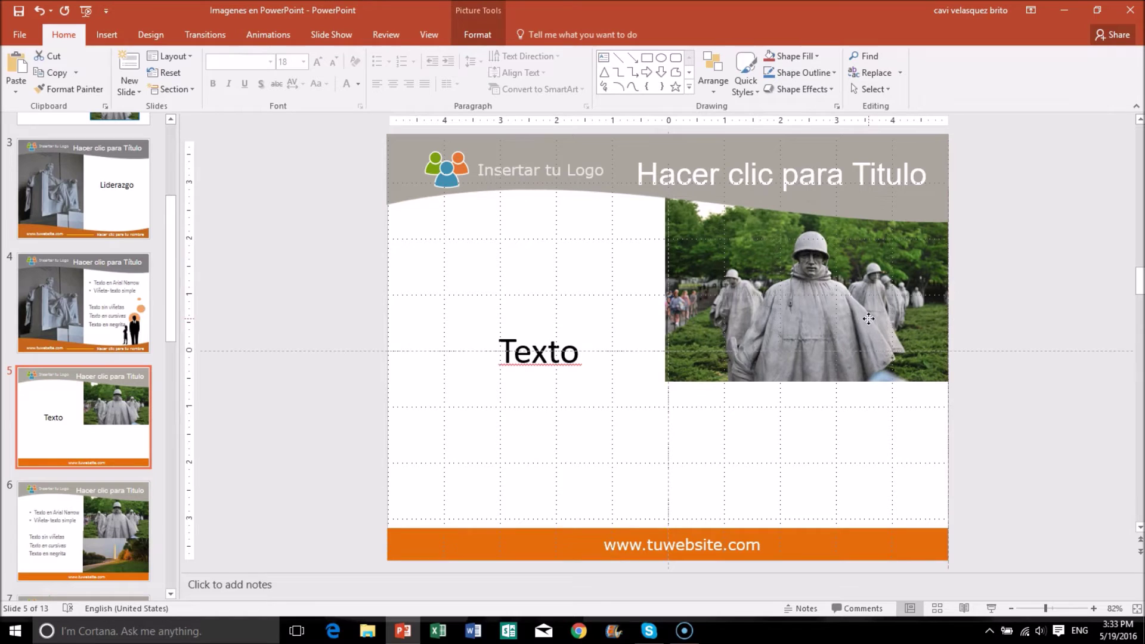
pyautogui.moveTo(865, 319); pyautogui.dragTo(865, 320)
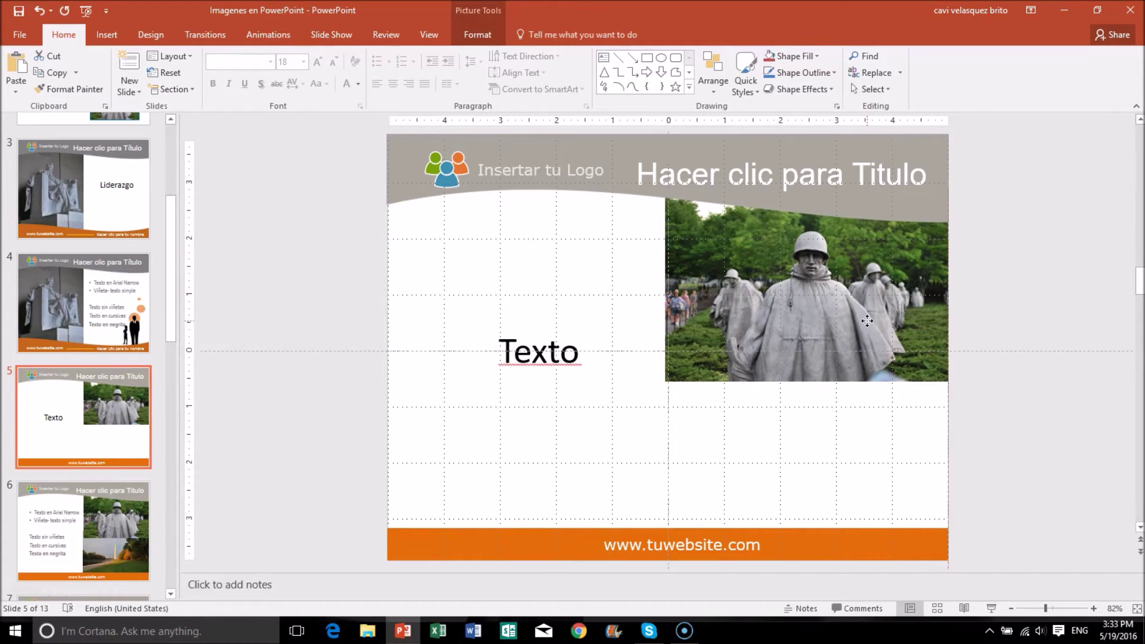
pyautogui.click(1042, 319)
pyautogui.click(106, 33)
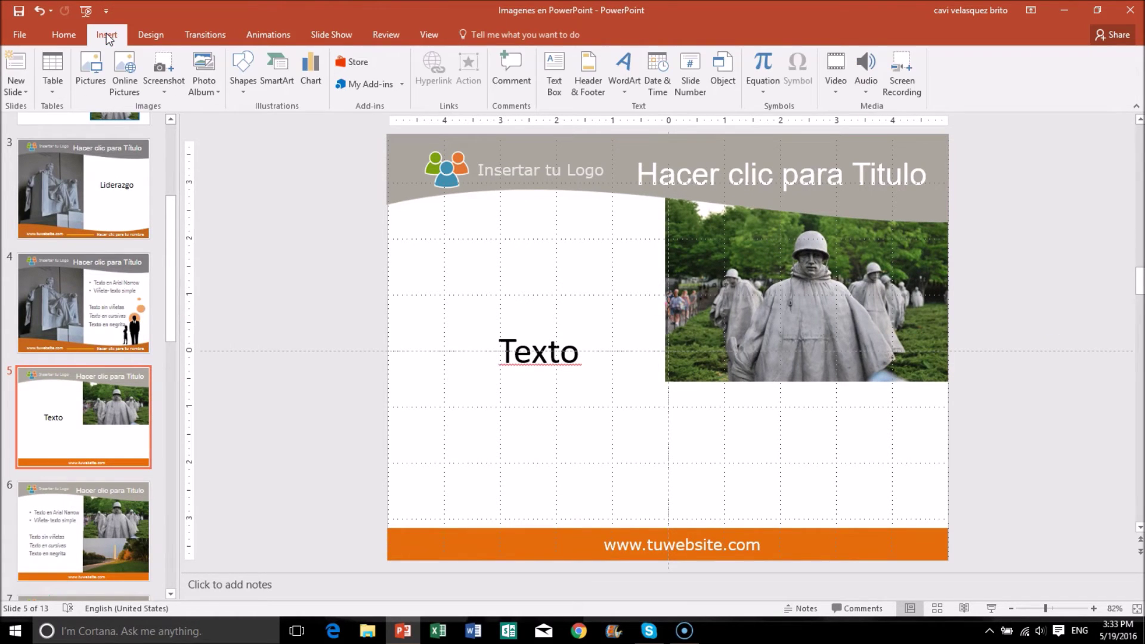
# - Insert the Monumento photo and fit it into slide 5's lower-right area
pyautogui.click(92, 68)
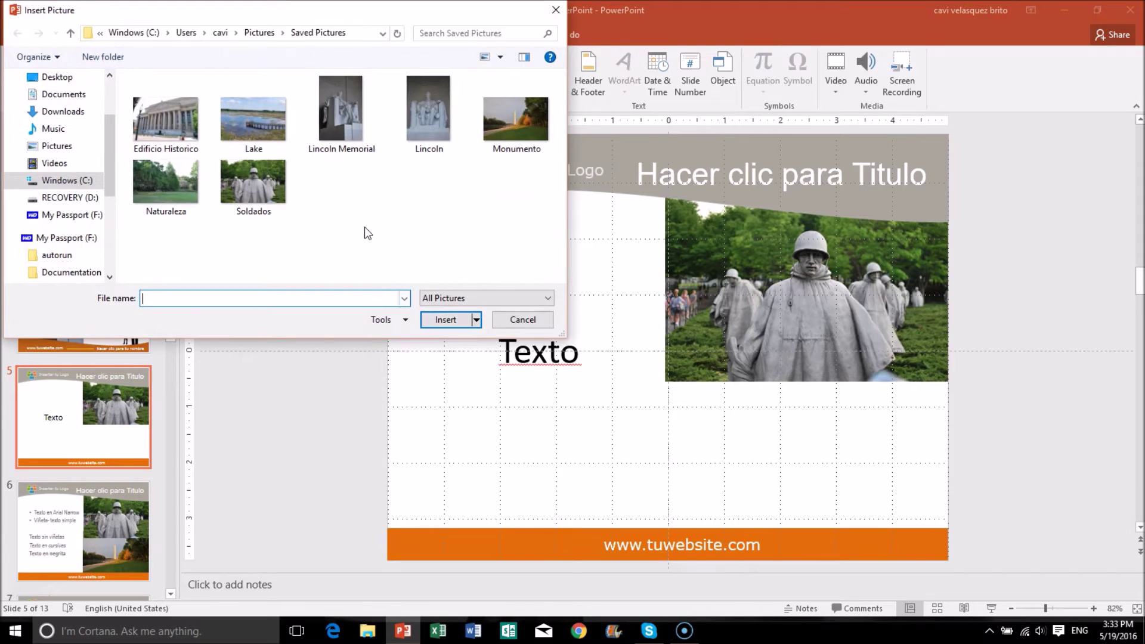
pyautogui.click(528, 129)
pyautogui.click(450, 322)
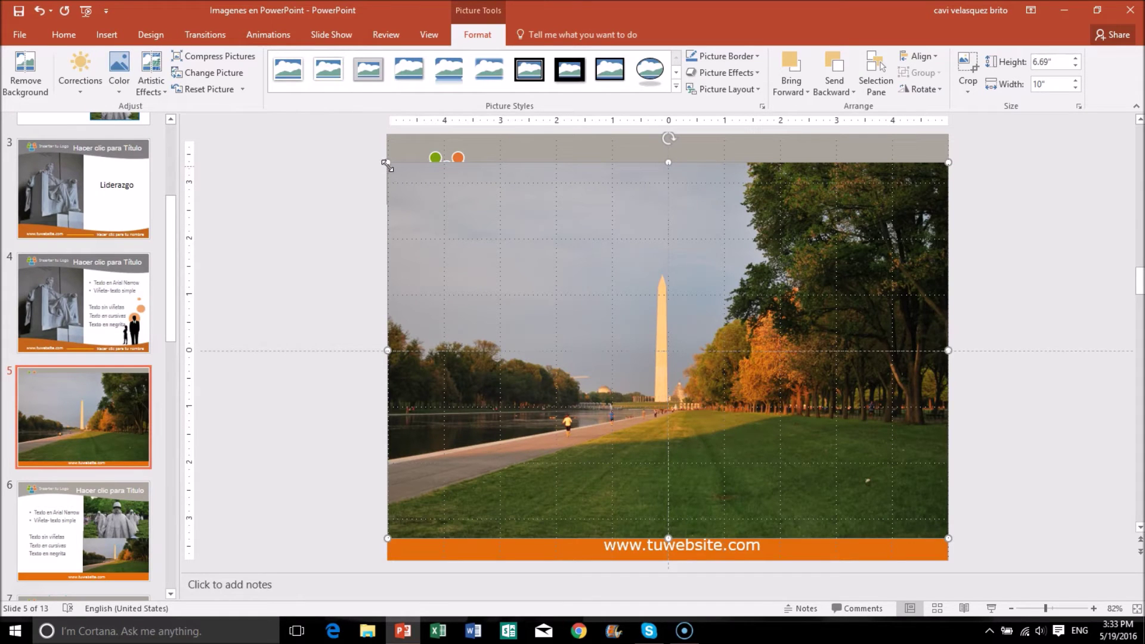
pyautogui.moveTo(383, 161); pyautogui.dragTo(553, 270)
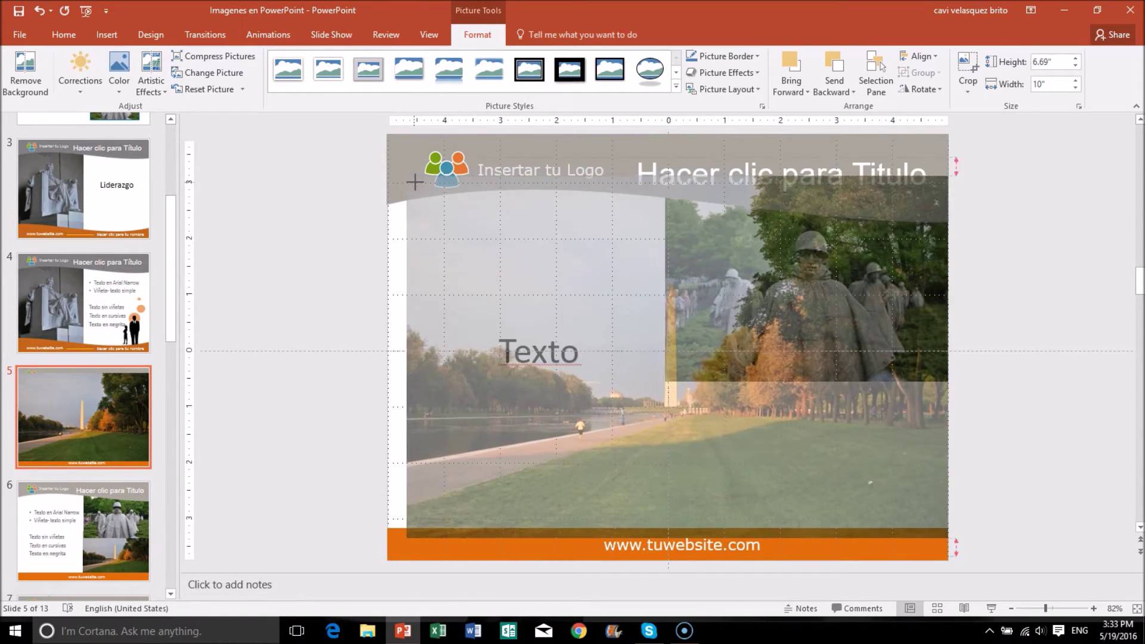
pyautogui.moveTo(604, 299); pyautogui.dragTo(661, 350)
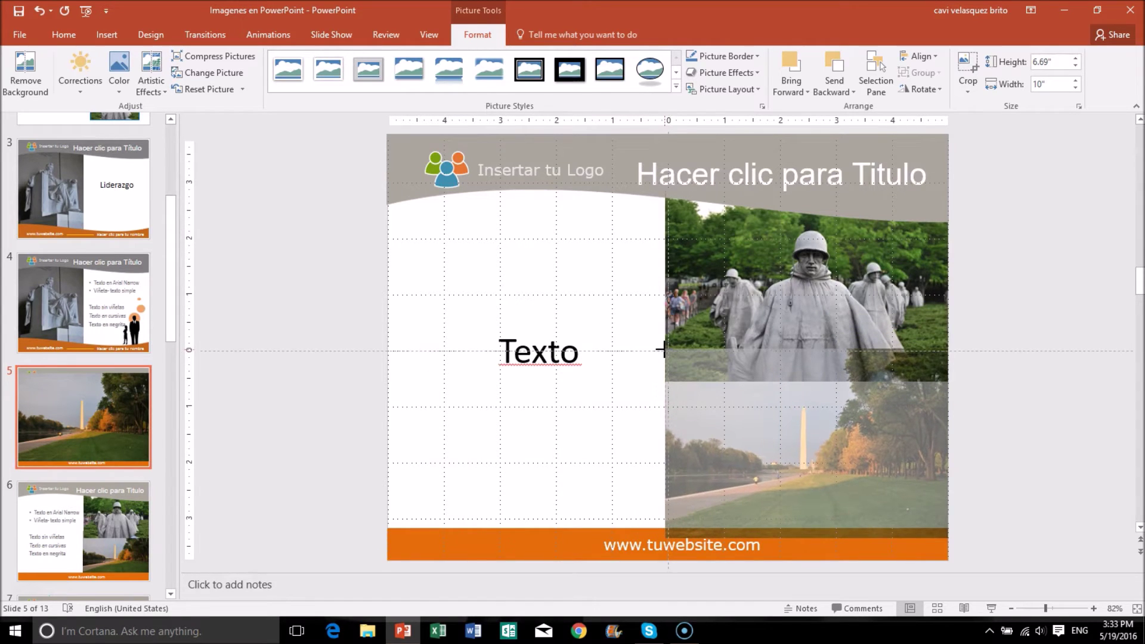
pyautogui.click(1045, 436)
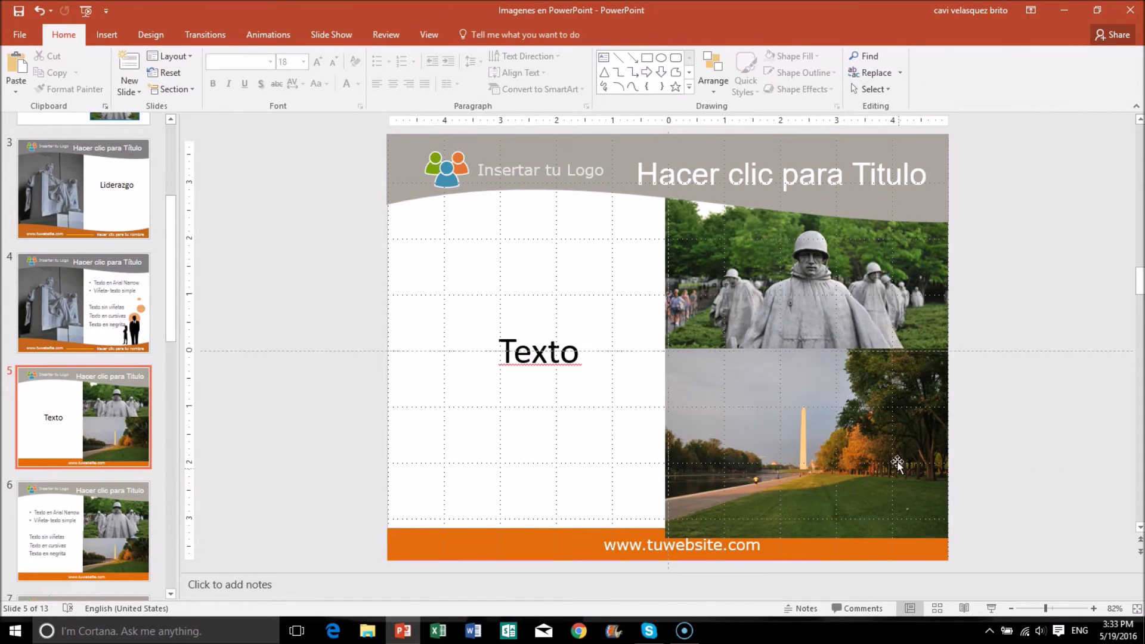
# - Send the Monumento photo to back so the soldiers photo stays on top
pyautogui.click(804, 429)
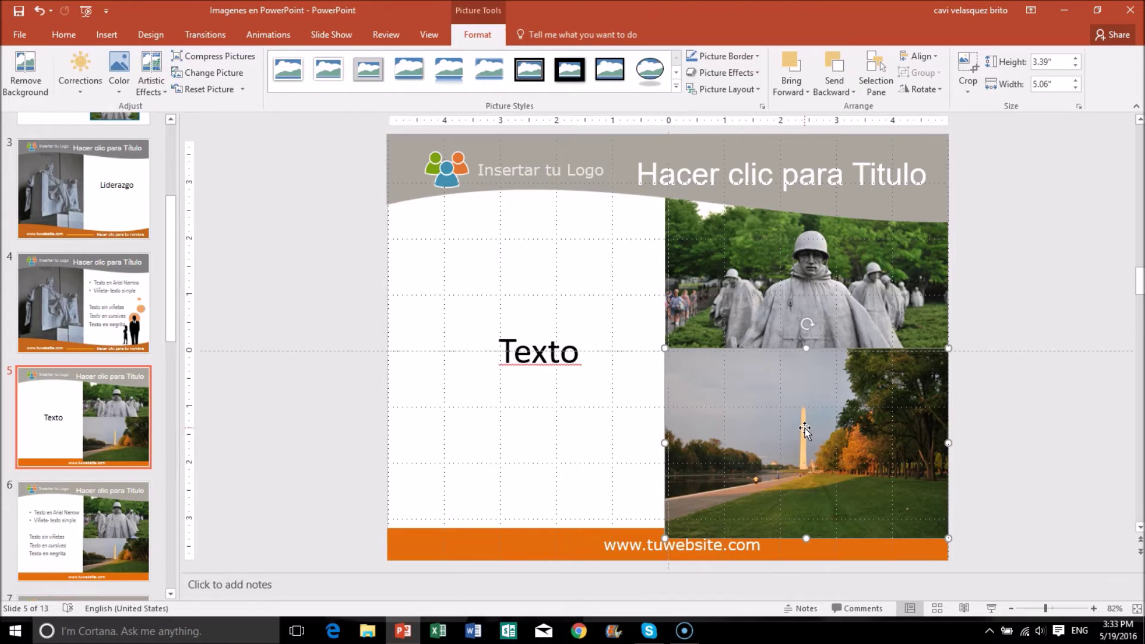
pyautogui.rightClick(805, 428)
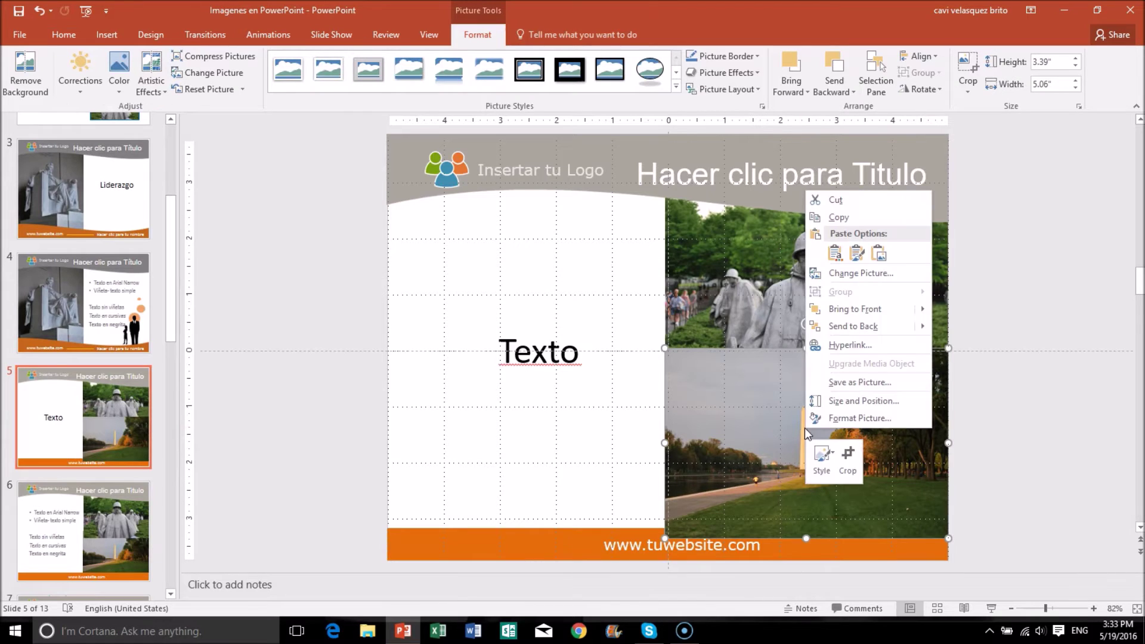
pyautogui.click(861, 327)
pyautogui.click(1040, 541)
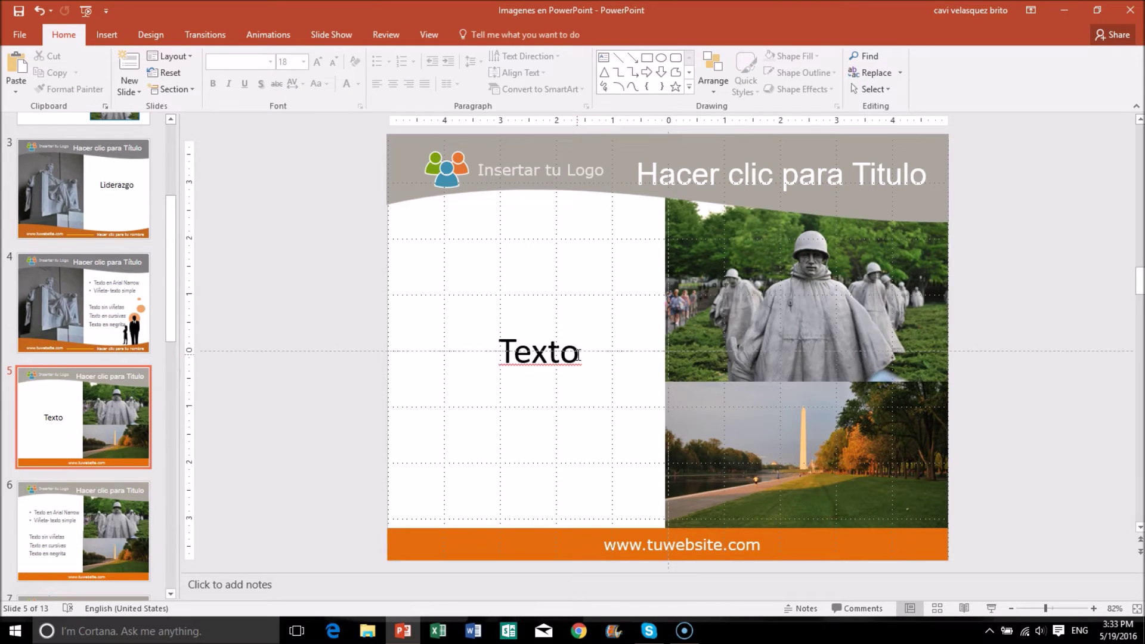
# - Replace Texto with 'Contenido' on slide 5, widening the box to one line
pyautogui.moveTo(577, 354); pyautogui.dragTo(505, 356)
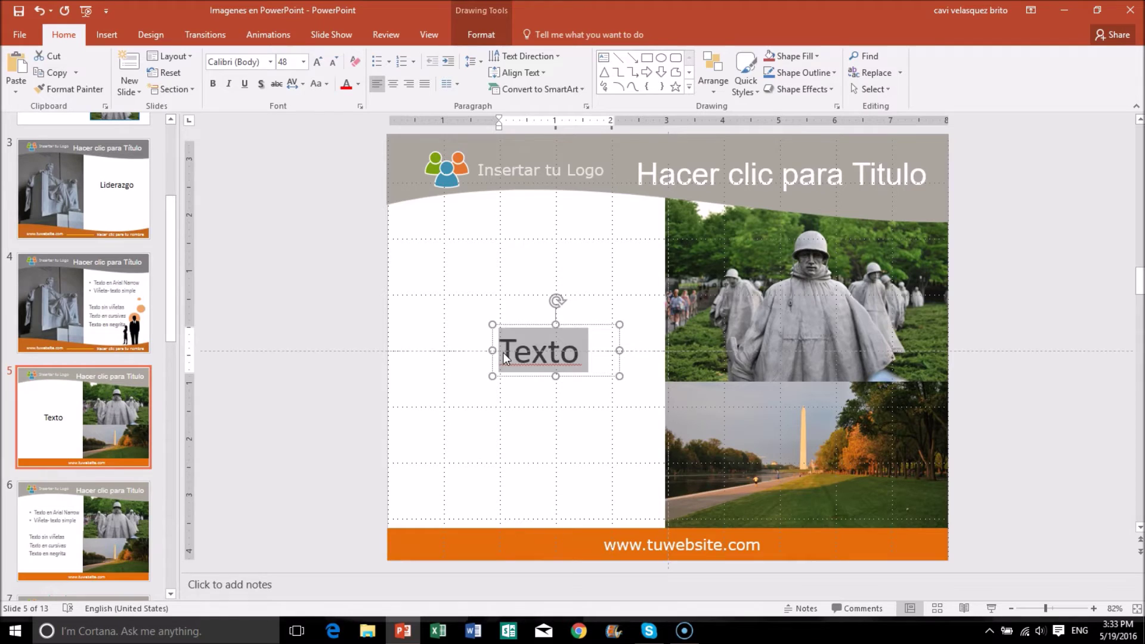
pyautogui.write('Conteni')
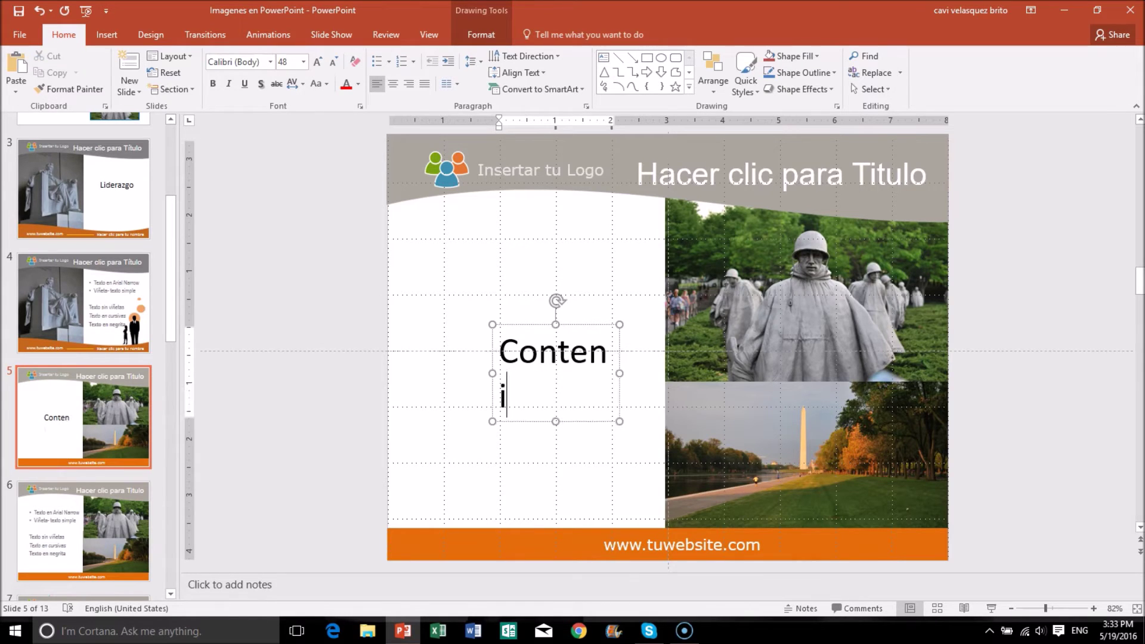
pyautogui.write('do')
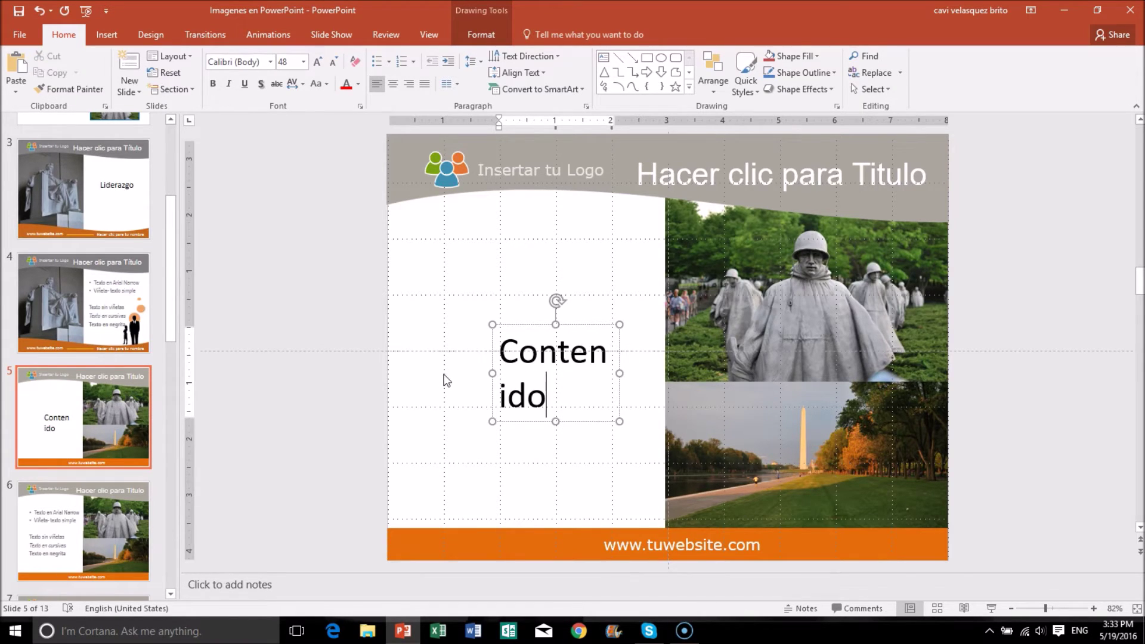
pyautogui.moveTo(492, 373); pyautogui.dragTo(444, 373)
pyautogui.click(555, 439)
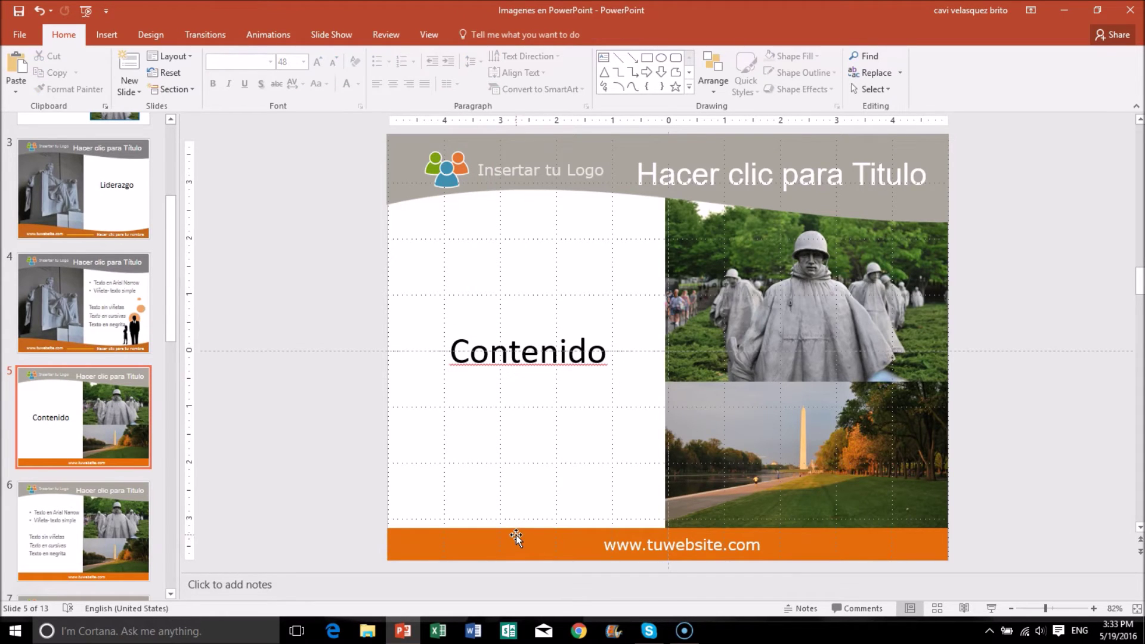
pyautogui.scroll(-2, 122, 504)
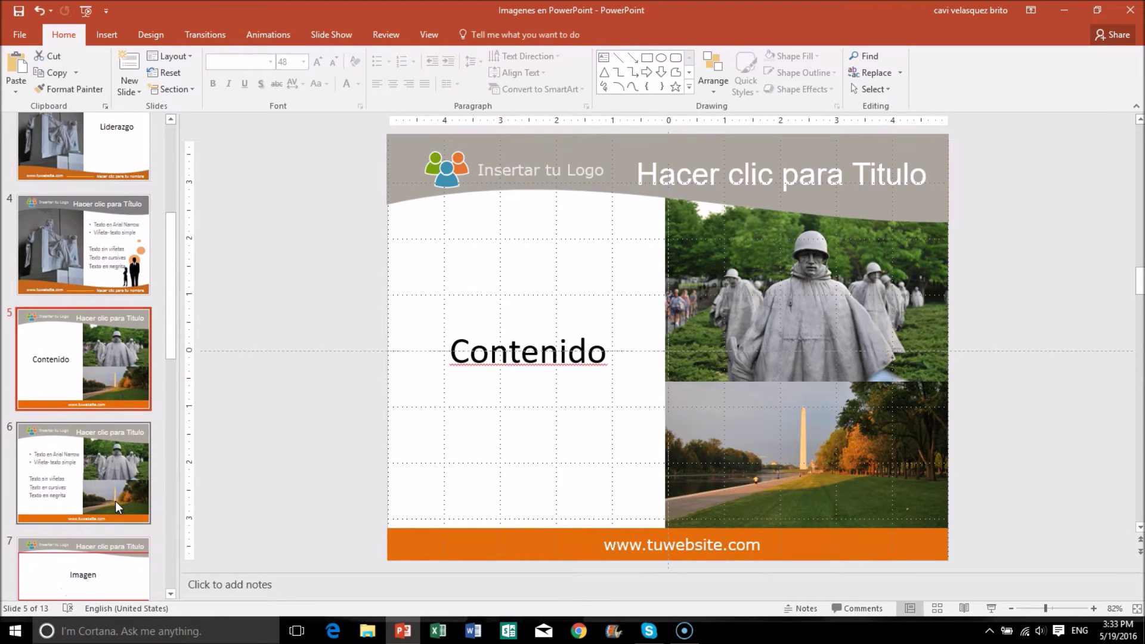
pyautogui.click(101, 553)
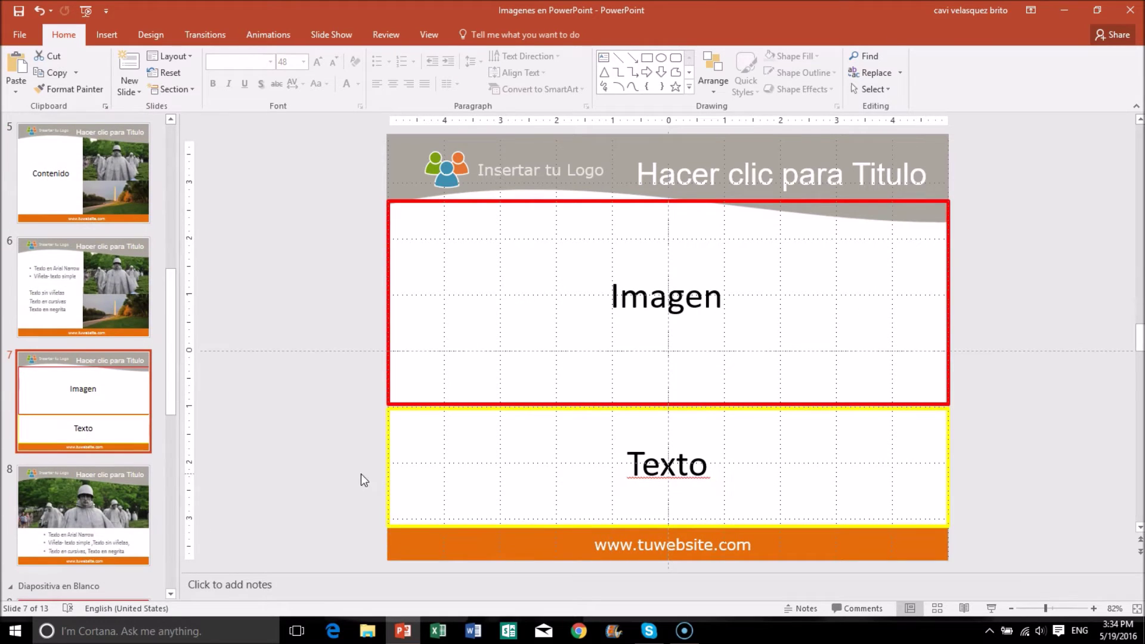
# - Insert the Soldados photo onto slide 7 and send it behind the other elements
pyautogui.click(106, 35)
pyautogui.click(91, 66)
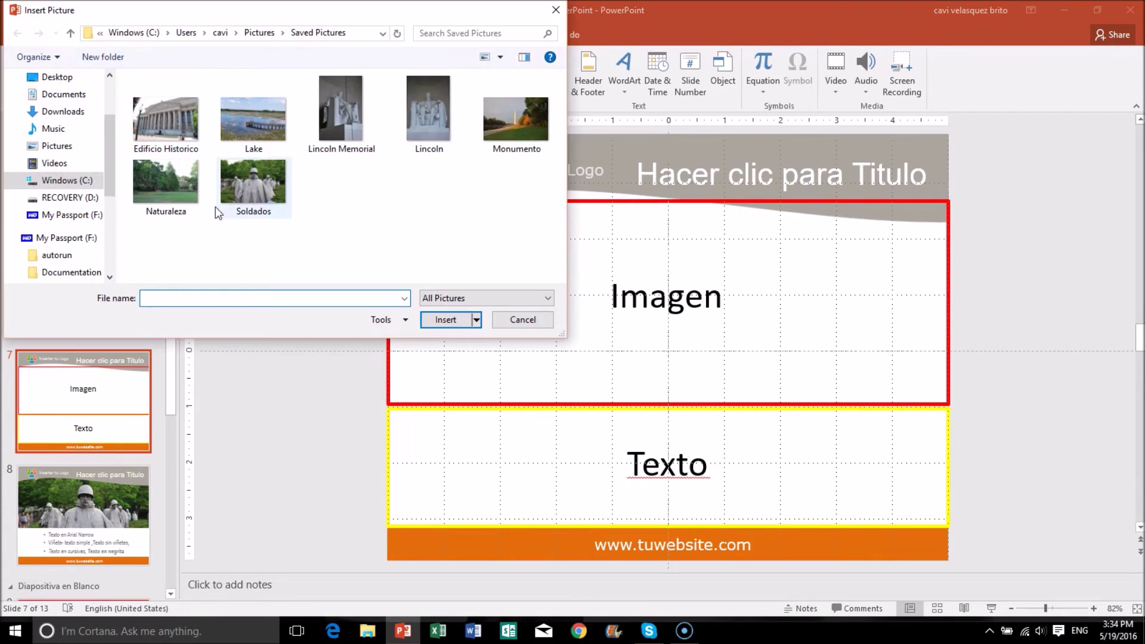
pyautogui.click(253, 182)
pyautogui.click(445, 320)
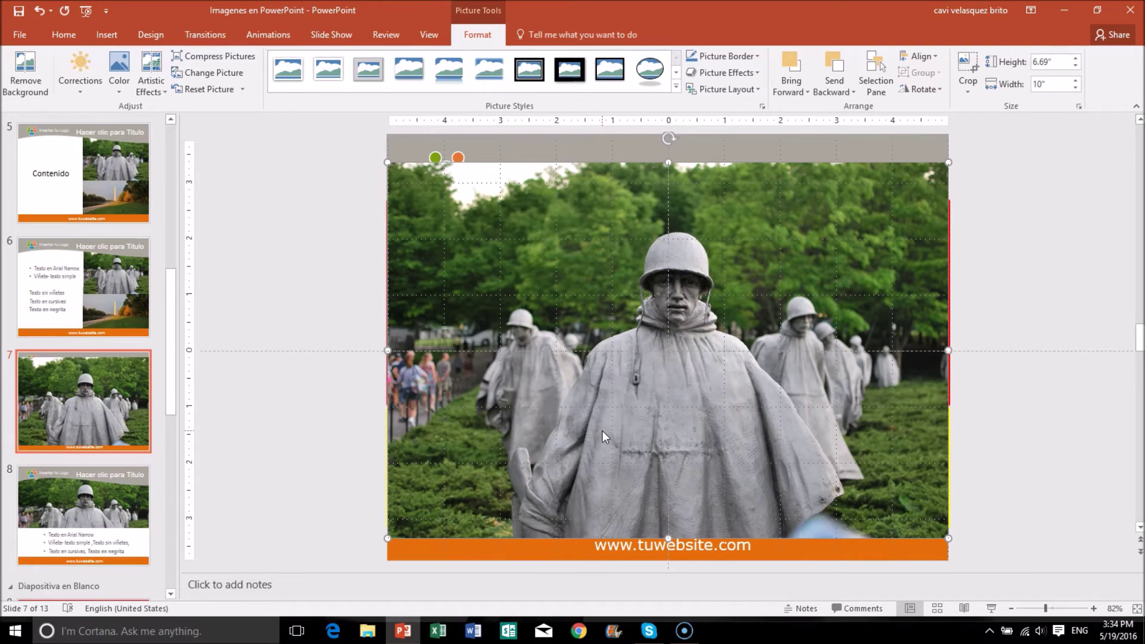
pyautogui.rightClick(527, 262)
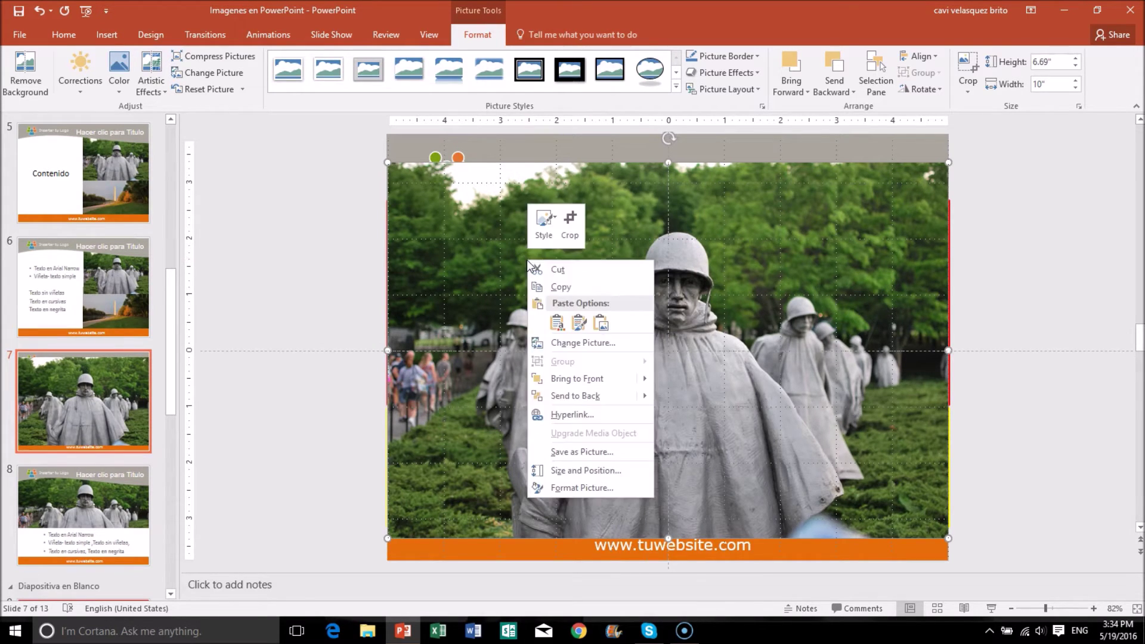
pyautogui.moveTo(577, 395)
pyautogui.click(592, 396)
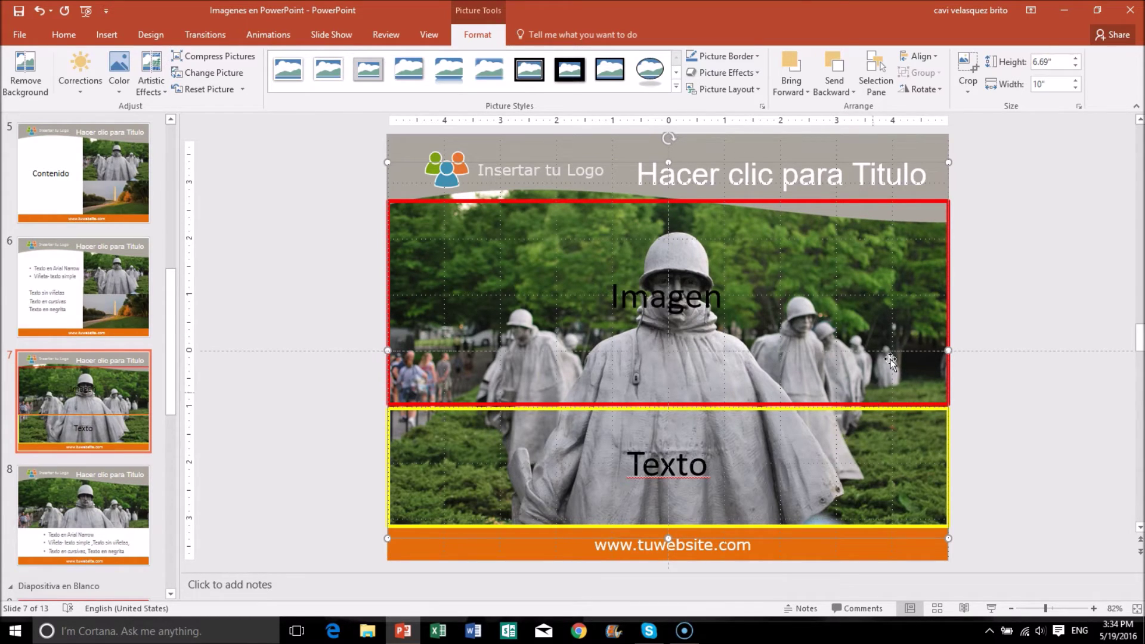
# - Crop the soldiers photo's bottom edge up to the Texto area
pyautogui.click(967, 65)
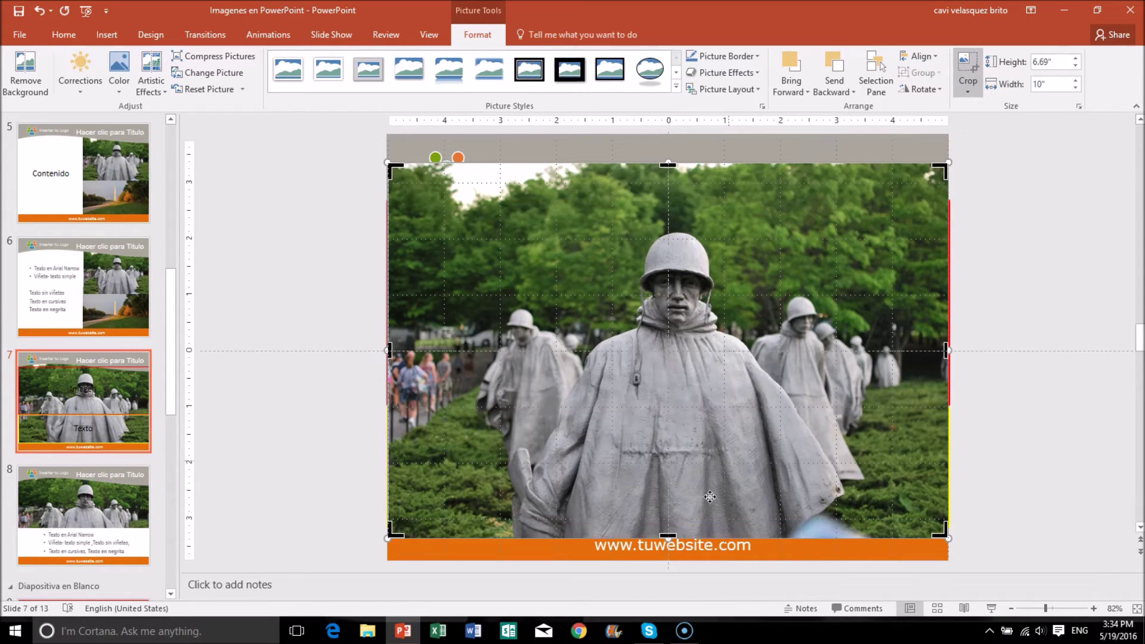
pyautogui.moveTo(674, 531); pyautogui.dragTo(677, 401)
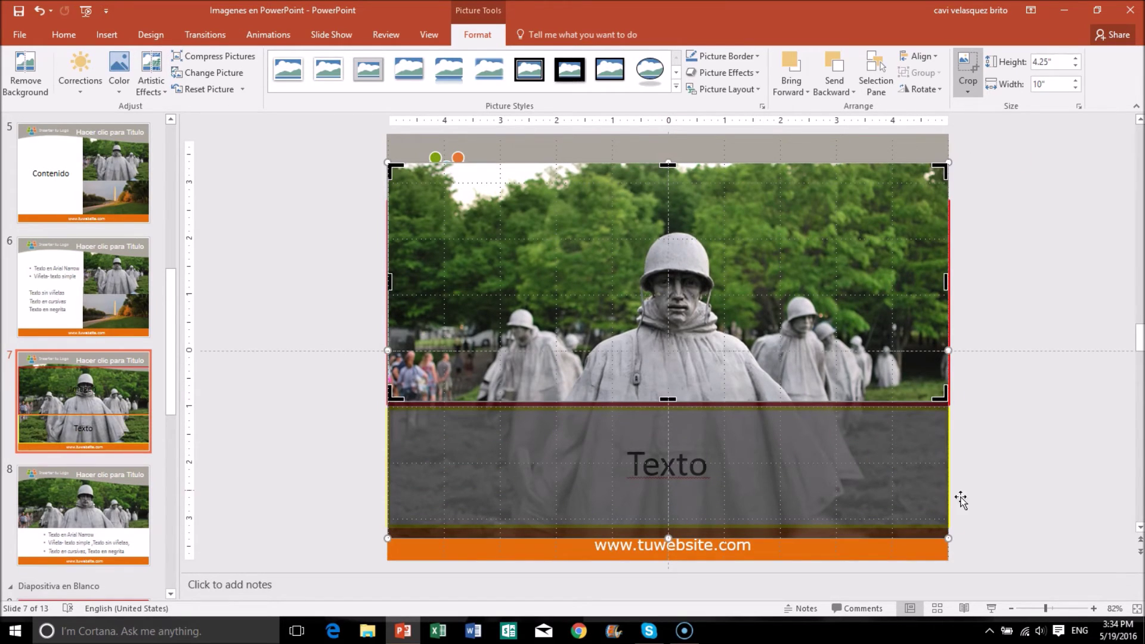
pyautogui.click(1033, 237)
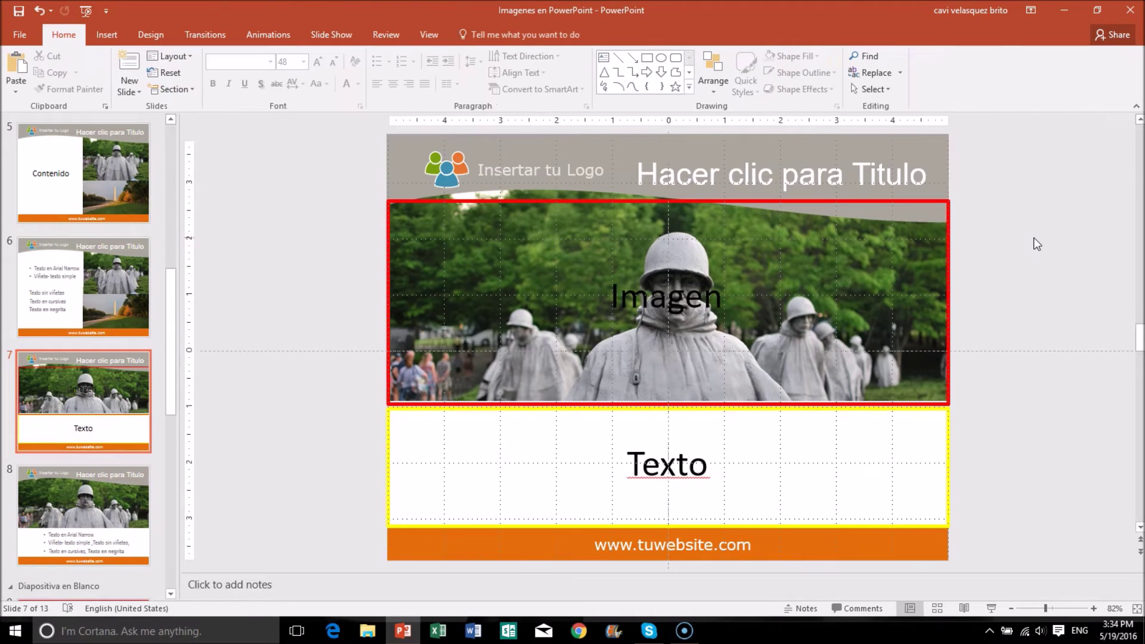
# - Delete the Imagen label and the coloured frames on slide 7
pyautogui.click(643, 202)
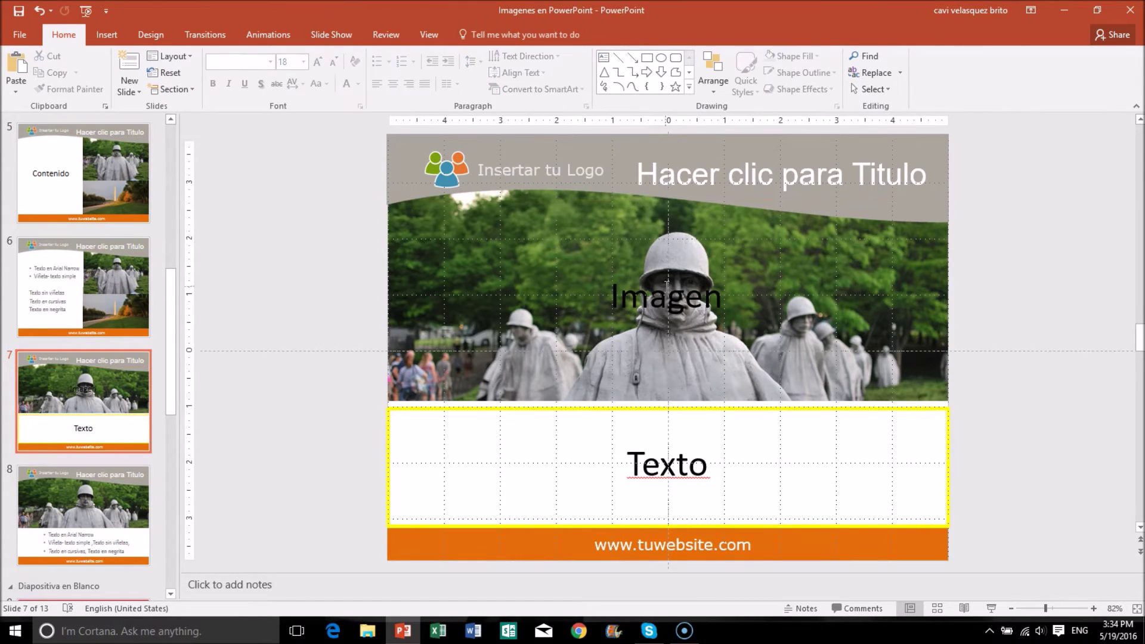
pyautogui.click(683, 271)
pyautogui.press('Delete')
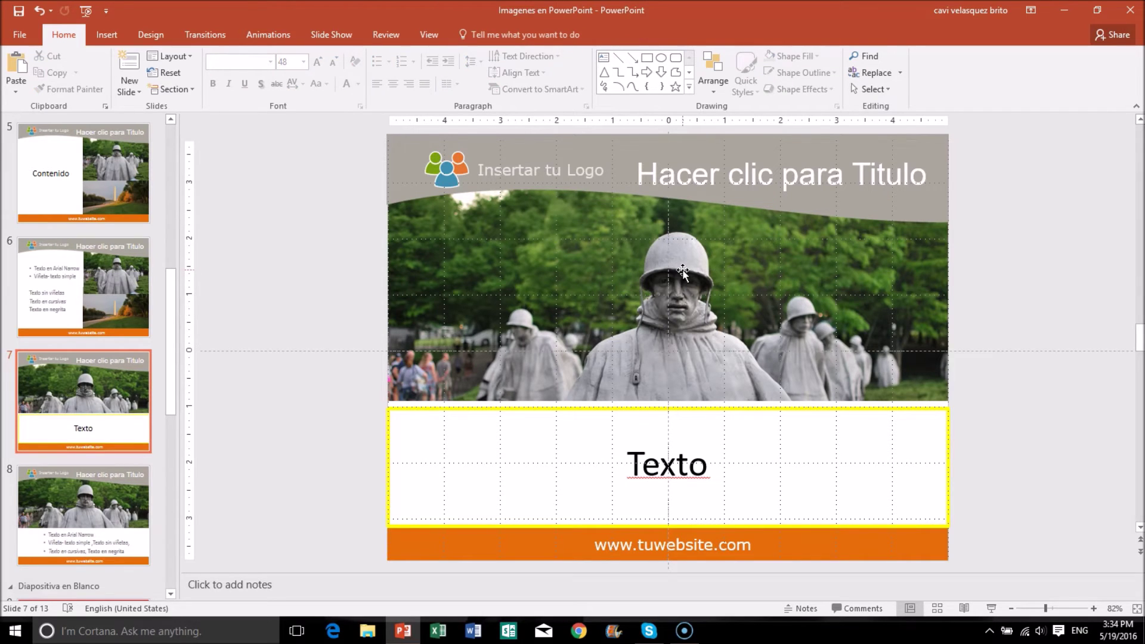
pyautogui.click(951, 438)
pyautogui.press('Escape')
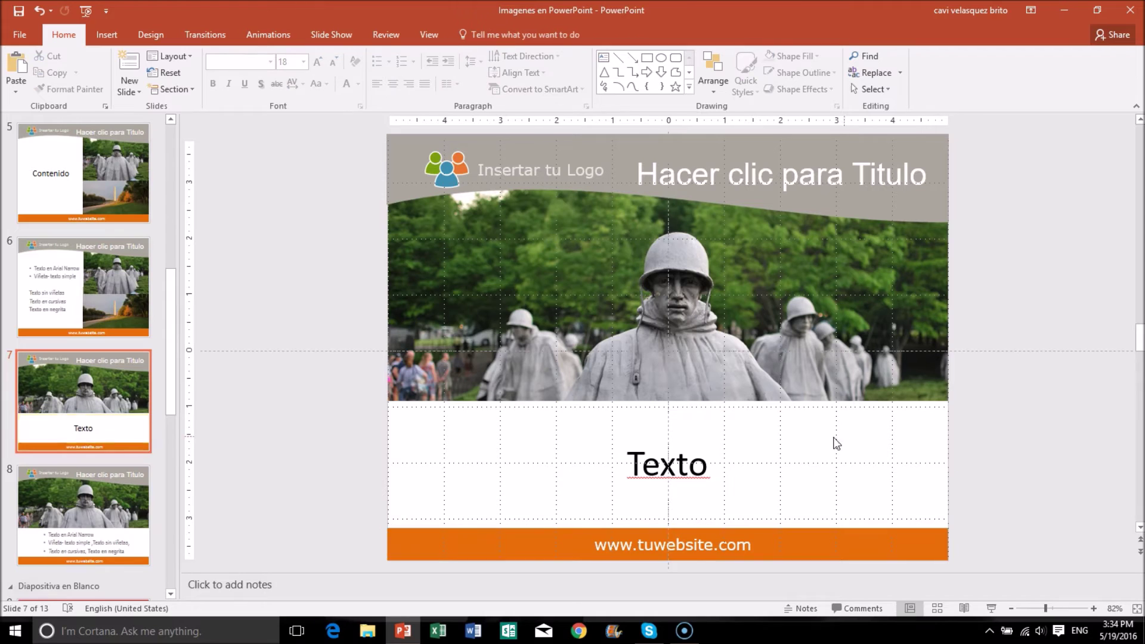
# - Type 'Contenido' over Texto below the soldiers photo, widening the box to one line
pyautogui.moveTo(707, 462); pyautogui.dragTo(620, 462)
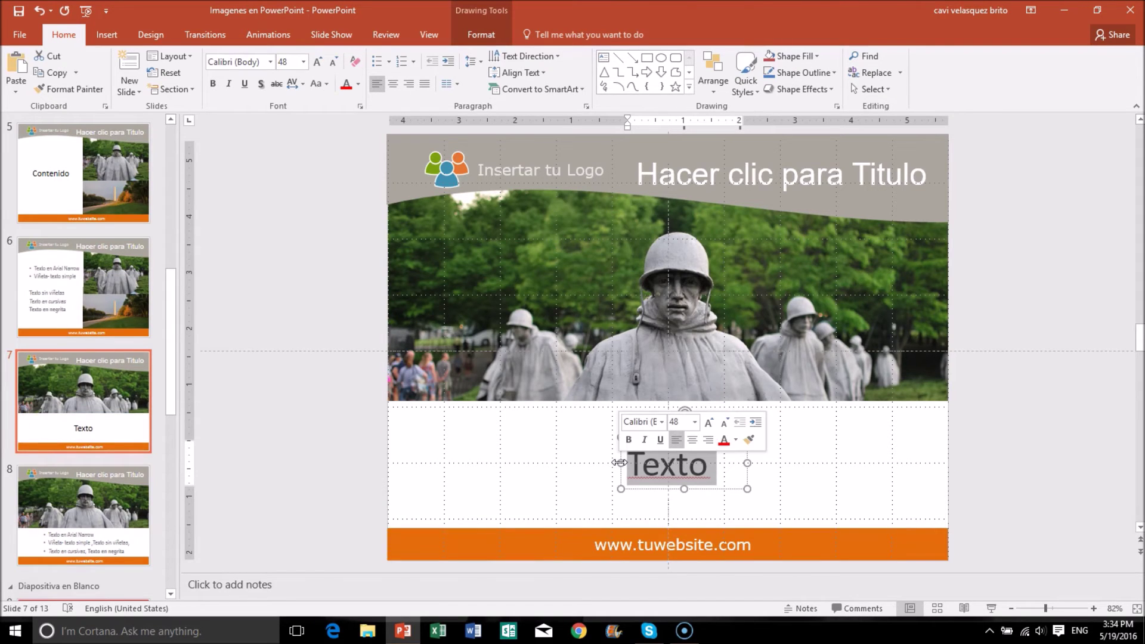
pyautogui.write('Conte')
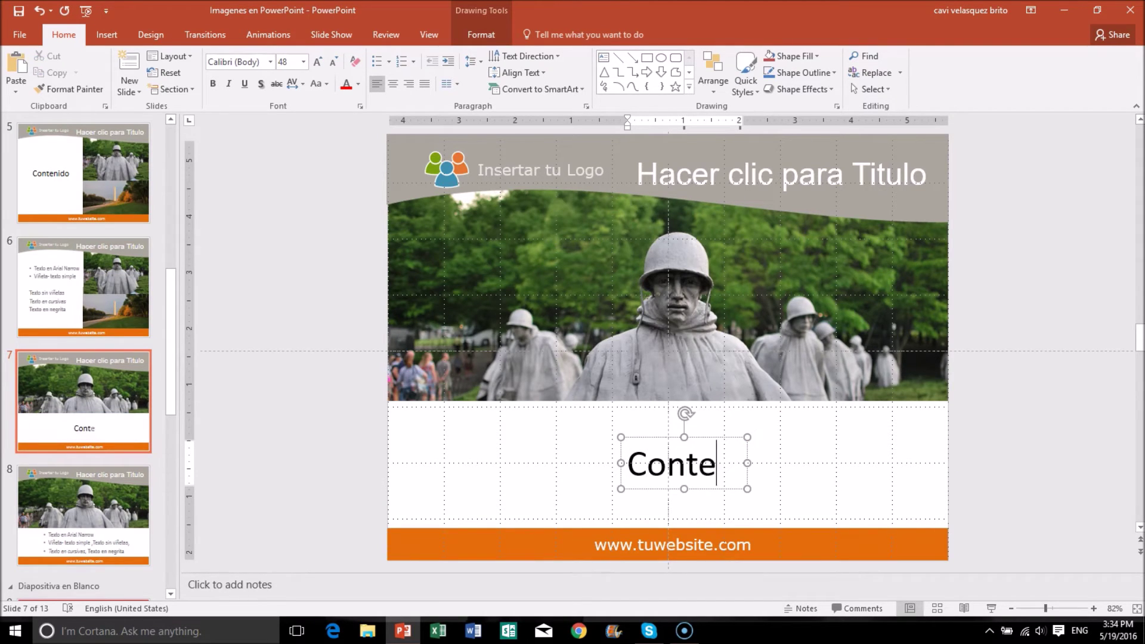
pyautogui.write('nido')
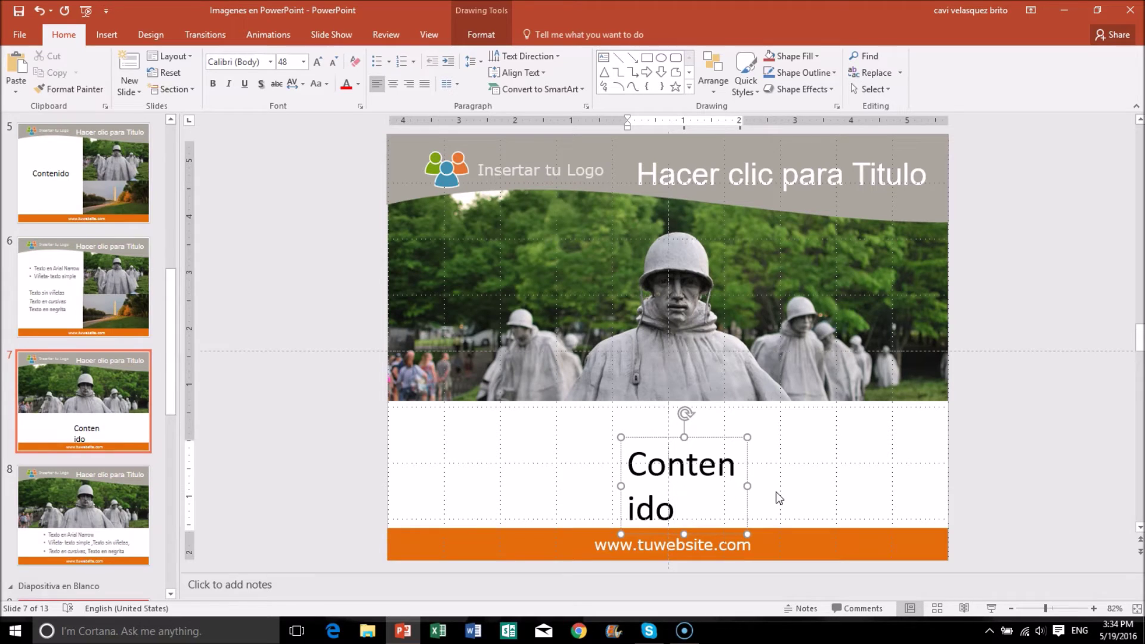
pyautogui.moveTo(747, 486)
pyautogui.mouseDown()
pyautogui.moveTo(846, 485)
pyautogui.moveTo(818, 484)
pyautogui.mouseUp()
pyautogui.click(1024, 440)
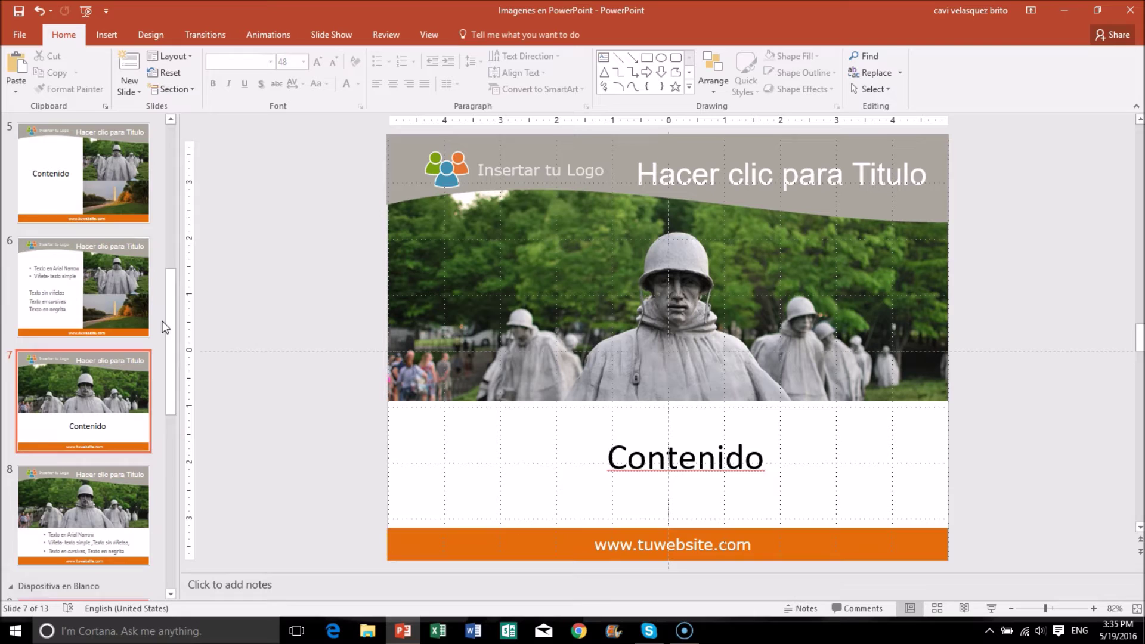
pyautogui.scroll(-3, 165, 329)
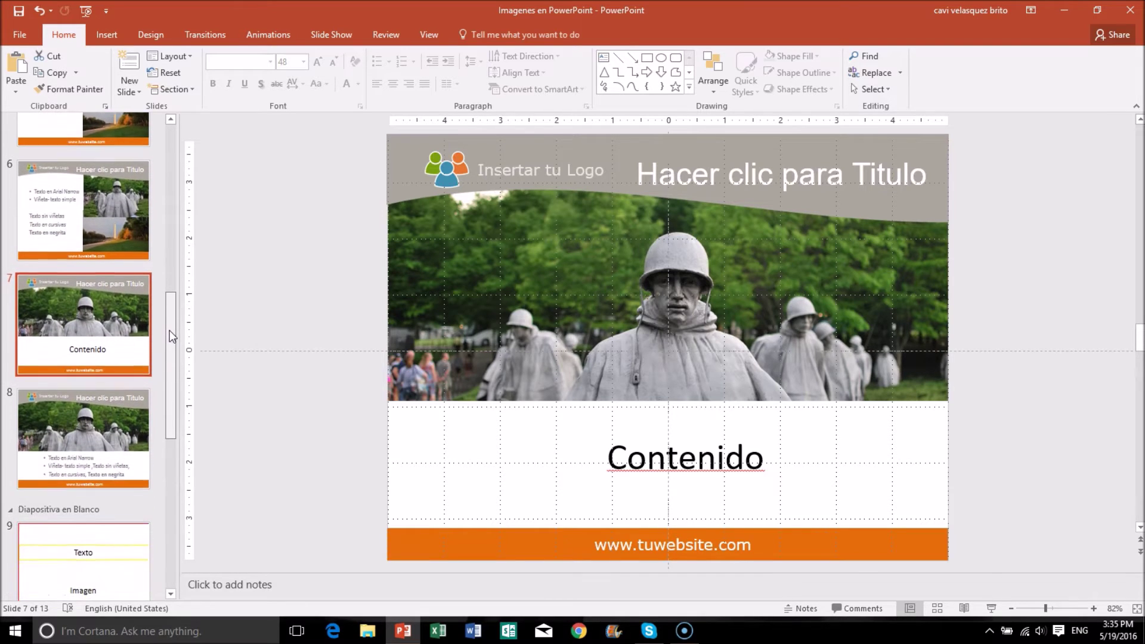
# - Insert the Lake photo onto slide 9
pyautogui.click(99, 547)
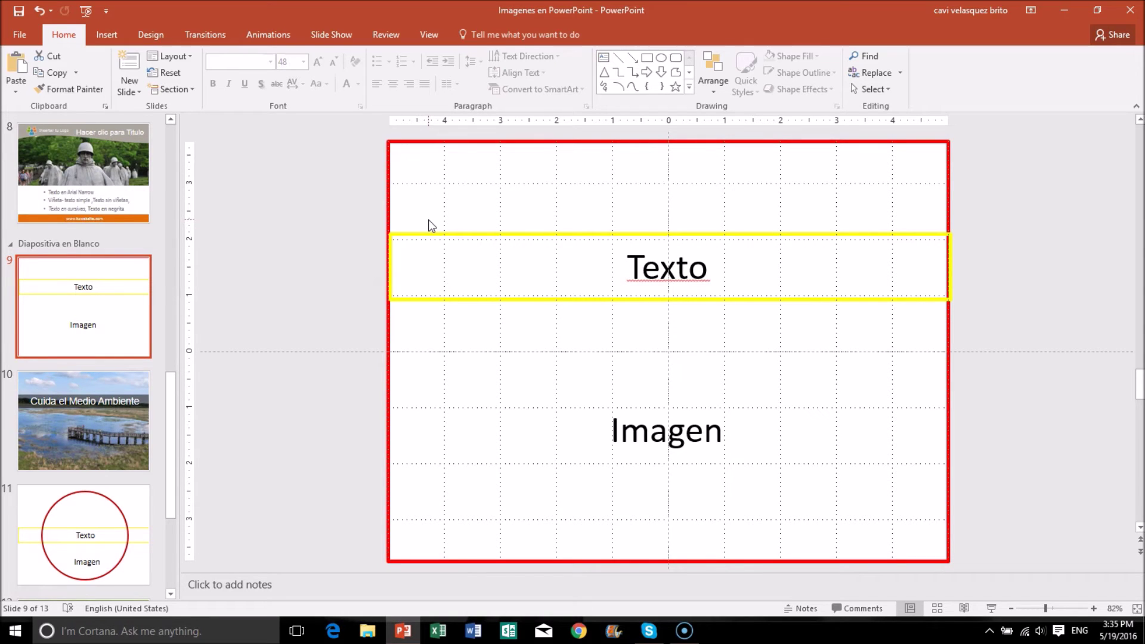
pyautogui.click(102, 34)
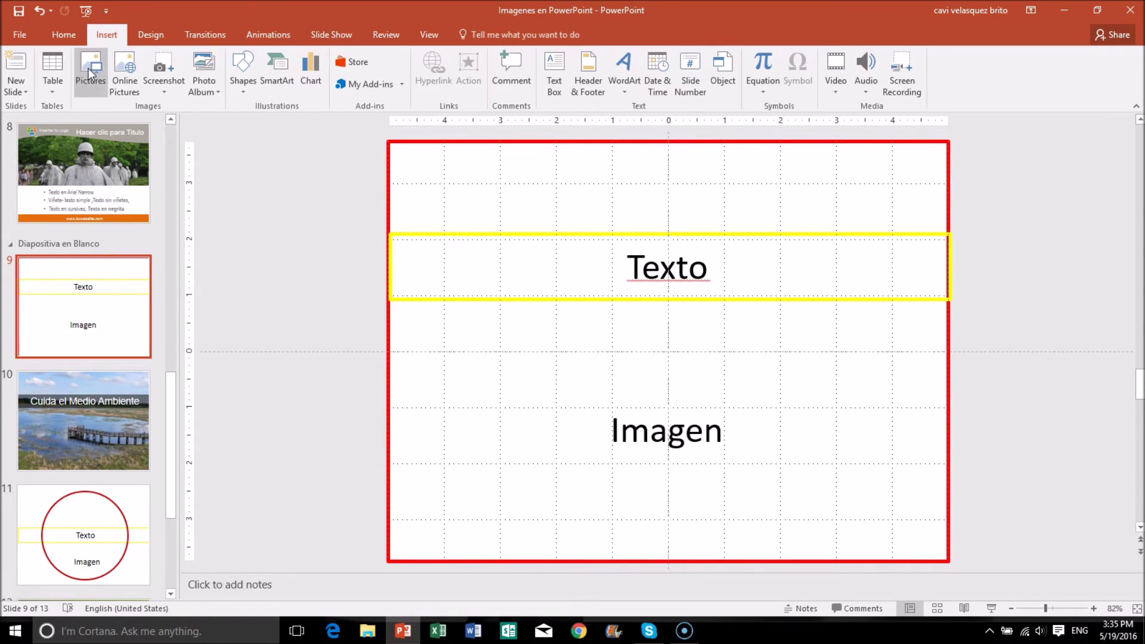
pyautogui.click(90, 72)
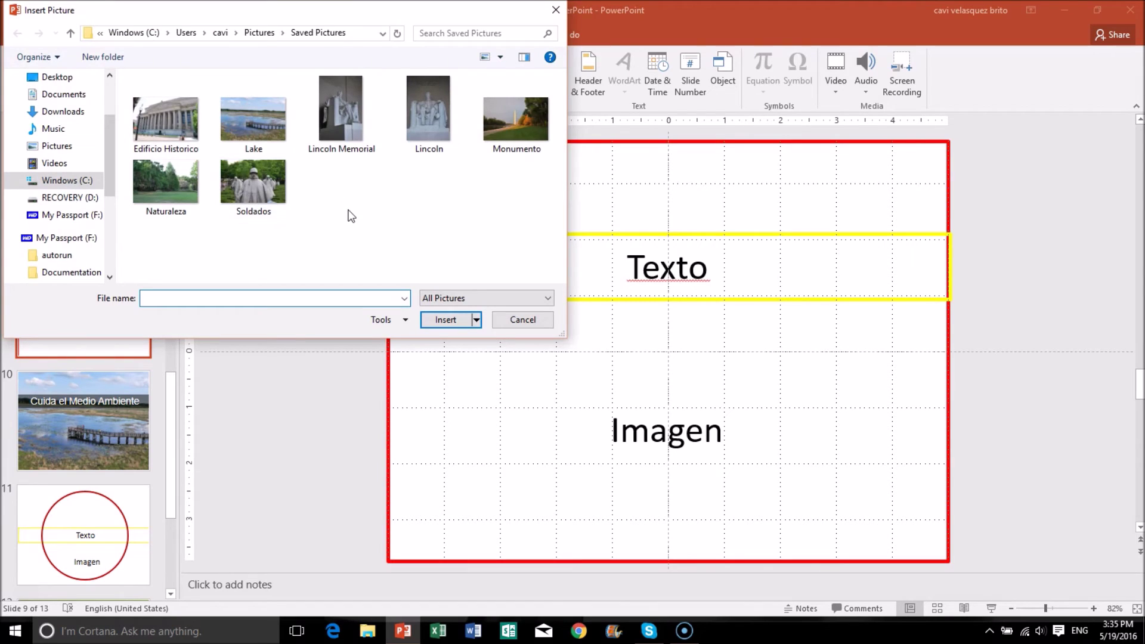
pyautogui.click(271, 125)
pyautogui.click(444, 319)
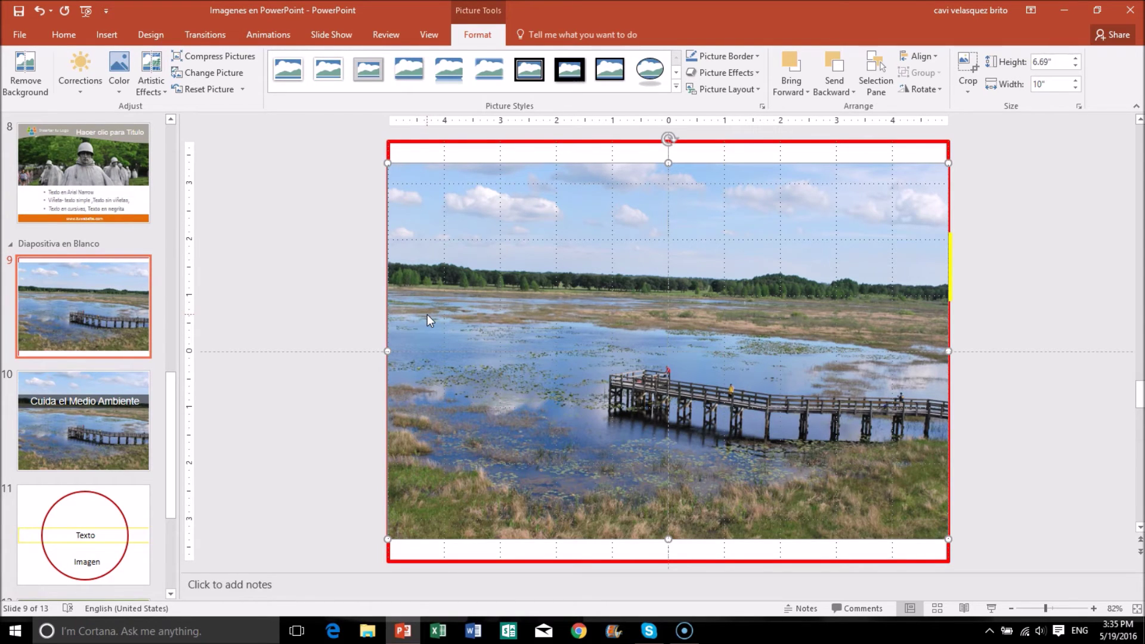
# - Enlarge the lake photo to cover the slide and crop strips off its right and left edges
pyautogui.moveTo(948, 163); pyautogui.dragTo(981, 141)
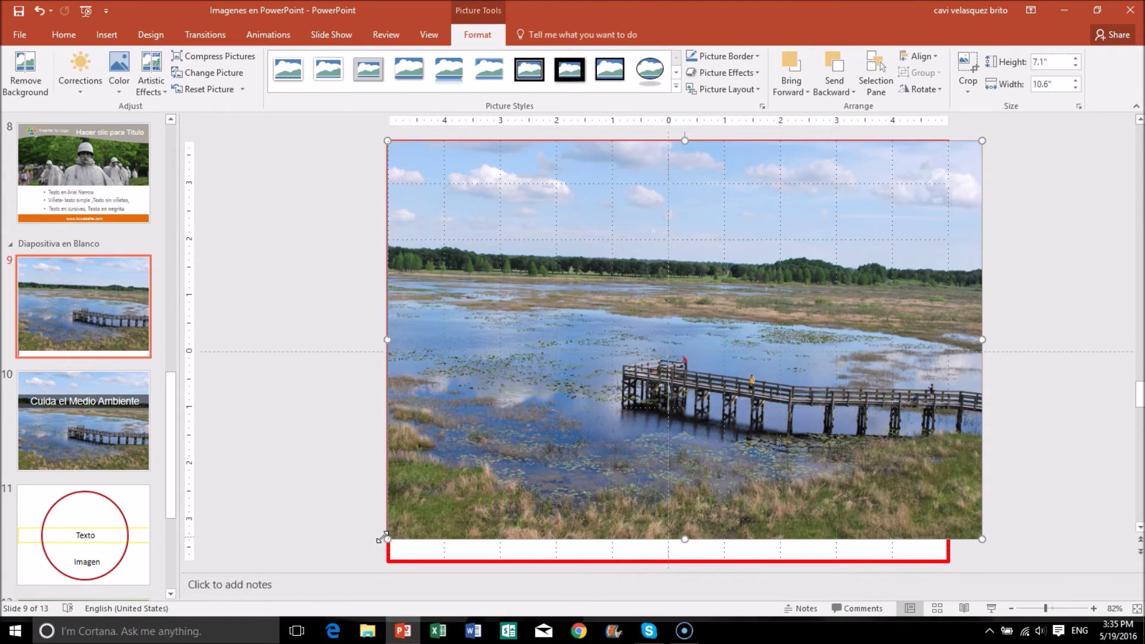
pyautogui.moveTo(387, 539); pyautogui.dragTo(354, 561)
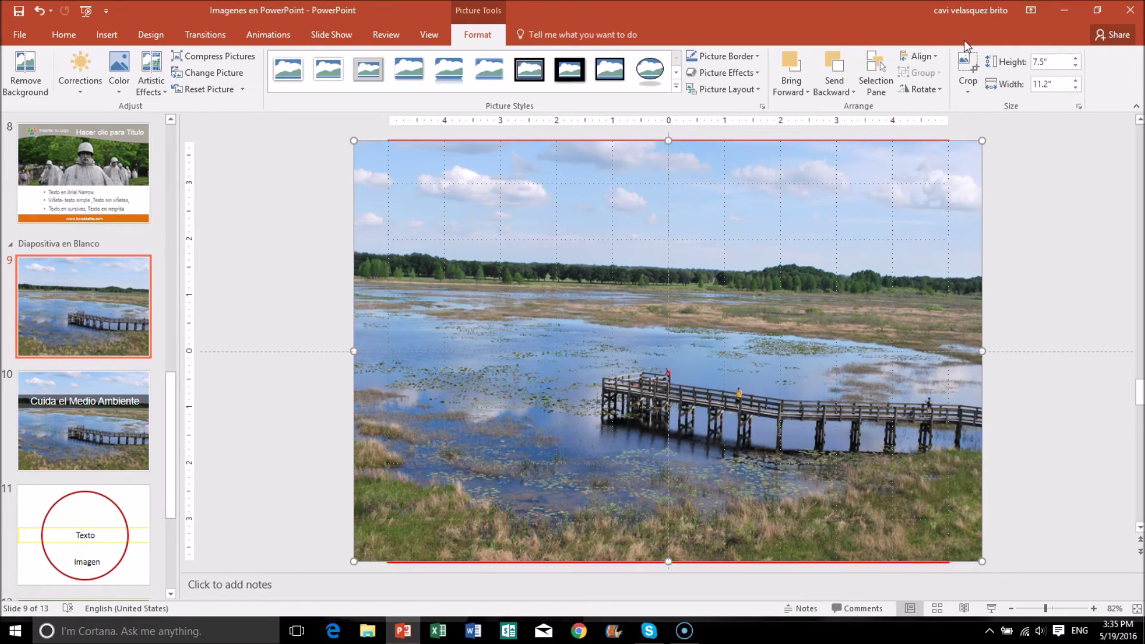
pyautogui.click(968, 63)
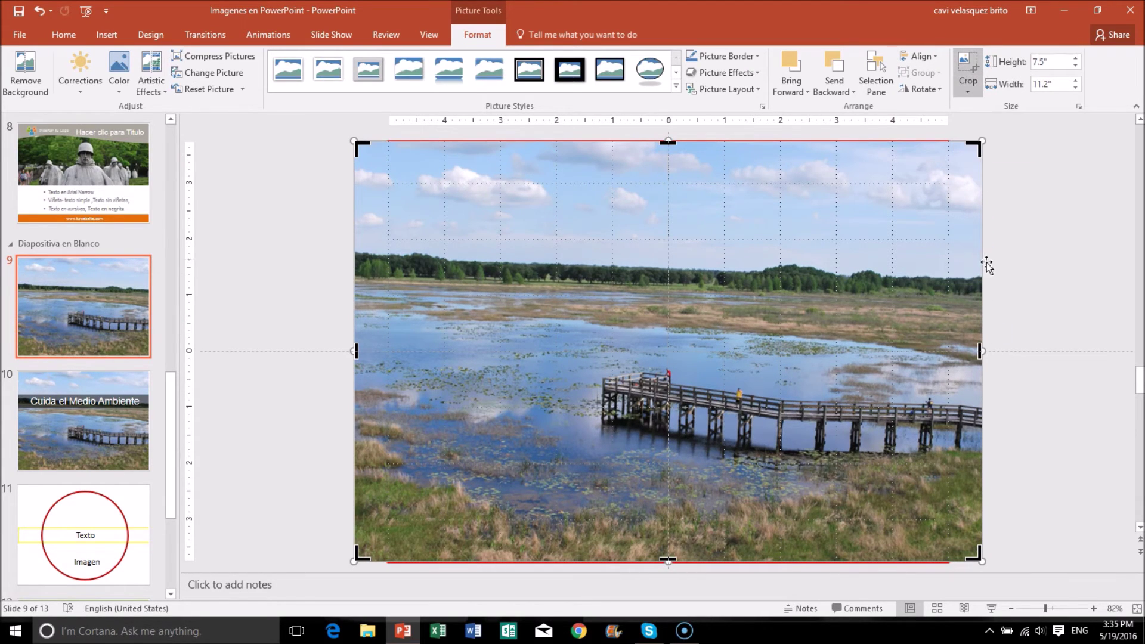
pyautogui.moveTo(980, 350); pyautogui.dragTo(949, 347)
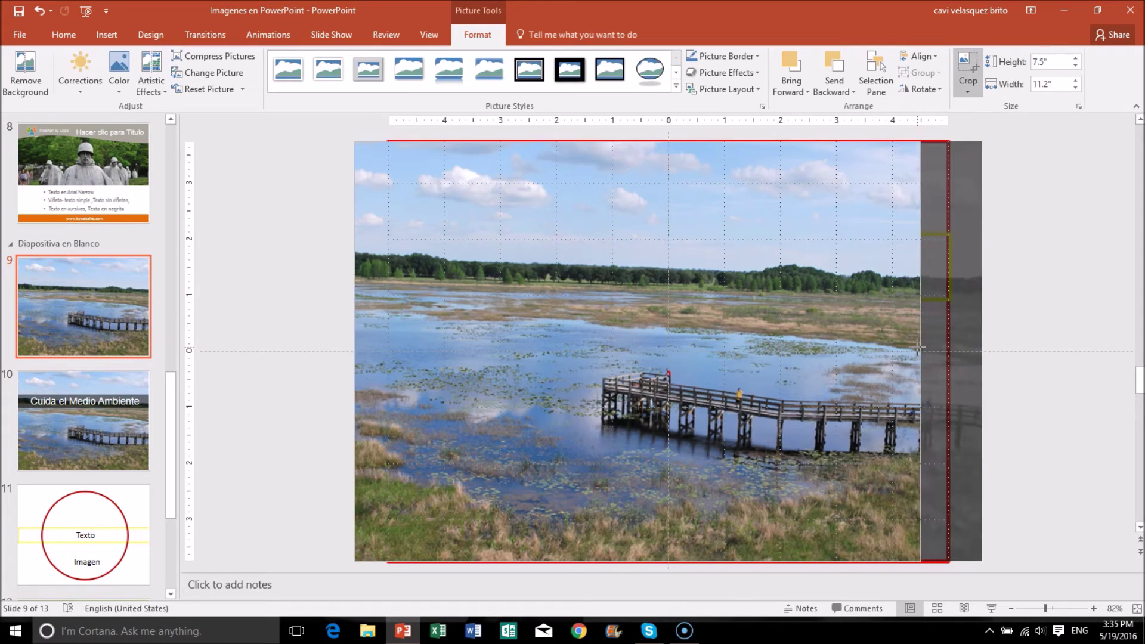
pyautogui.moveTo(949, 347); pyautogui.dragTo(947, 349)
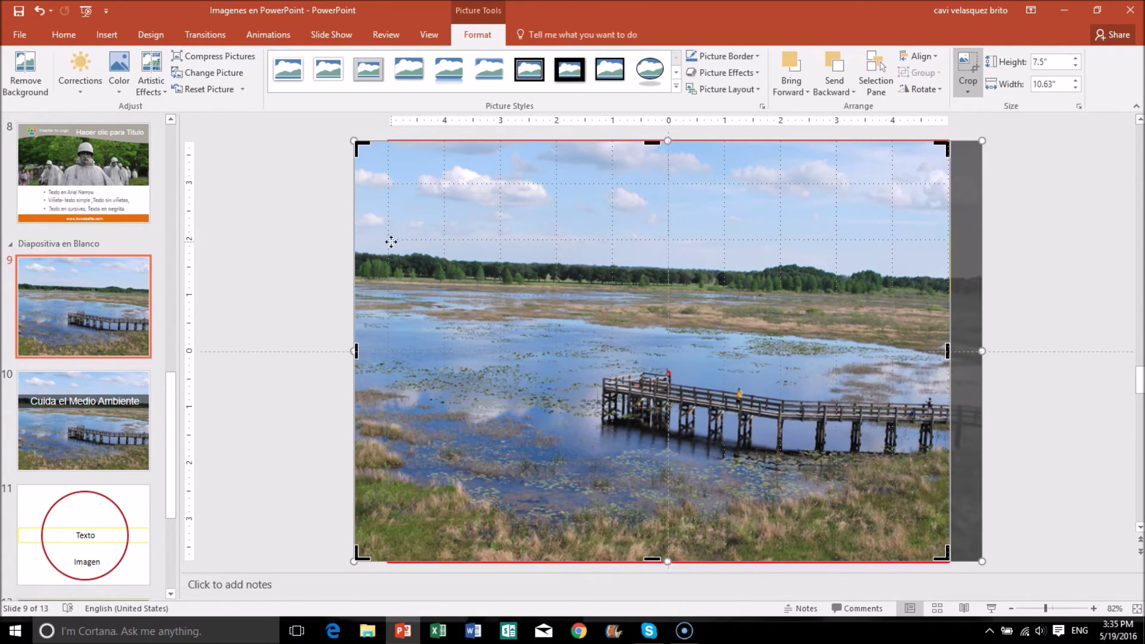
pyautogui.moveTo(353, 351)
pyautogui.mouseDown()
pyautogui.moveTo(410, 355)
pyautogui.moveTo(388, 350)
pyautogui.mouseUp()
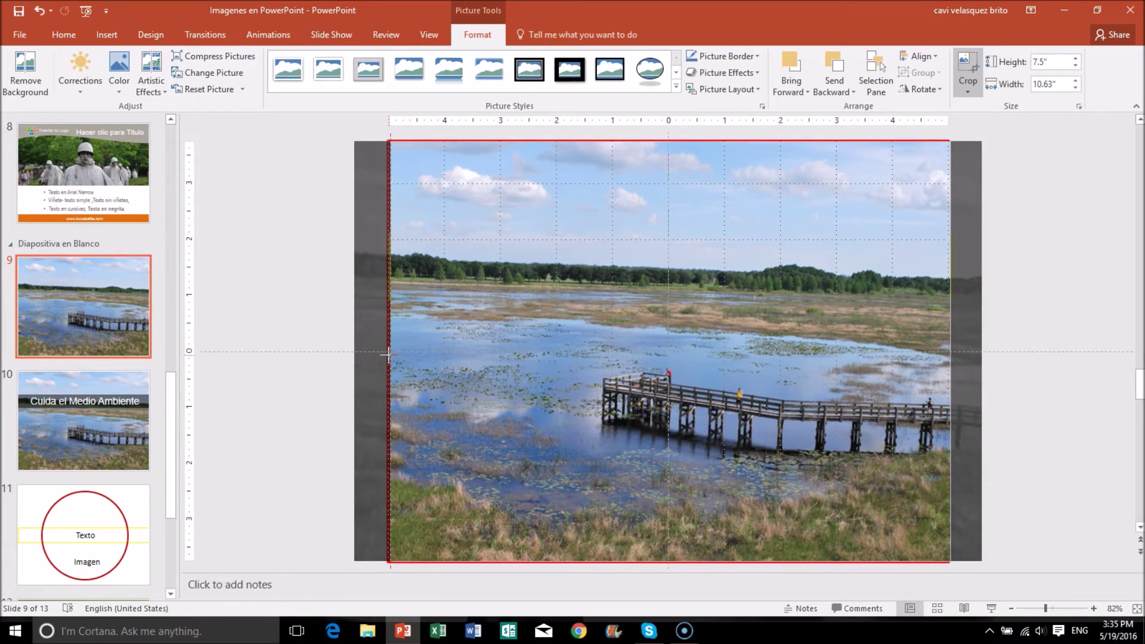
pyautogui.click(311, 277)
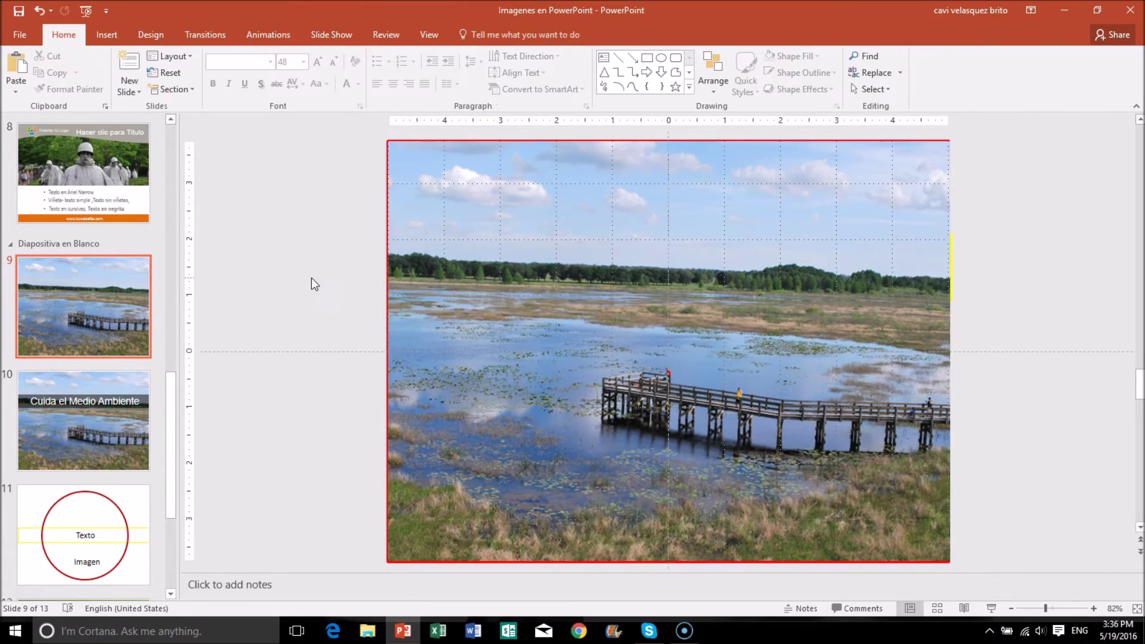
# - Send the lake photo behind the Texto and Imagen placeholders
pyautogui.click(704, 282)
pyautogui.rightClick(703, 282)
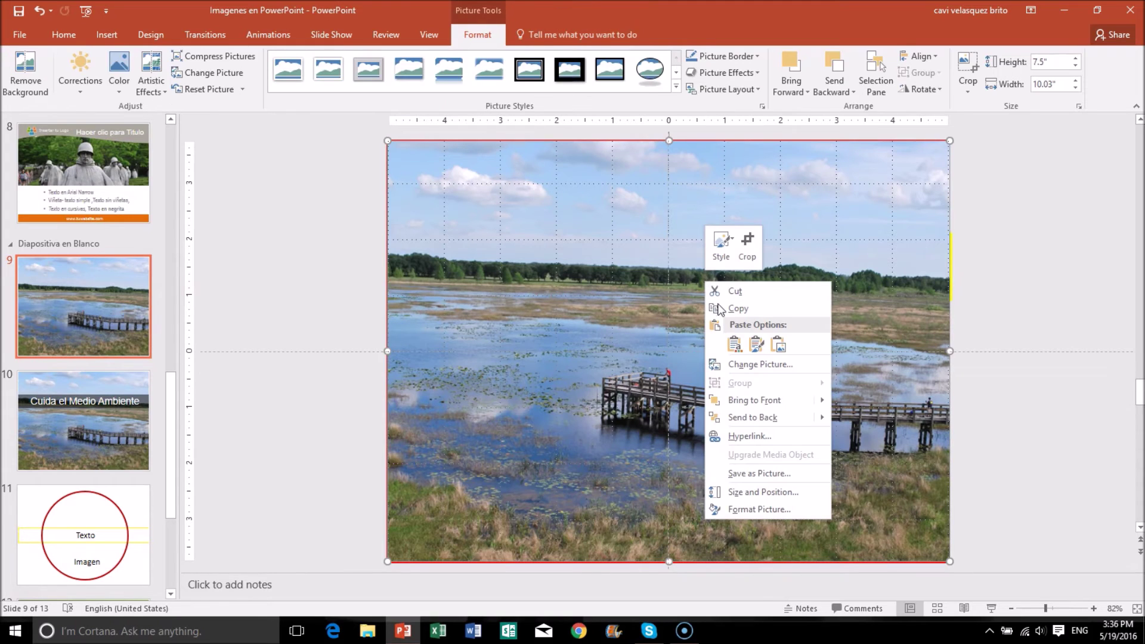
pyautogui.click(760, 416)
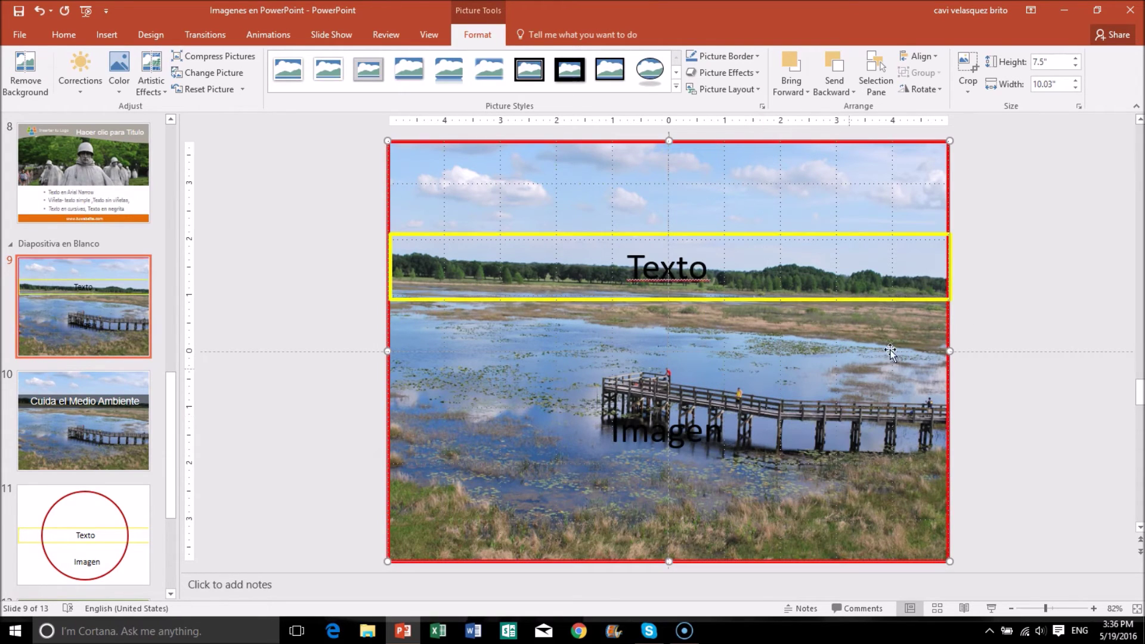
pyautogui.click(974, 175)
pyautogui.click(948, 148)
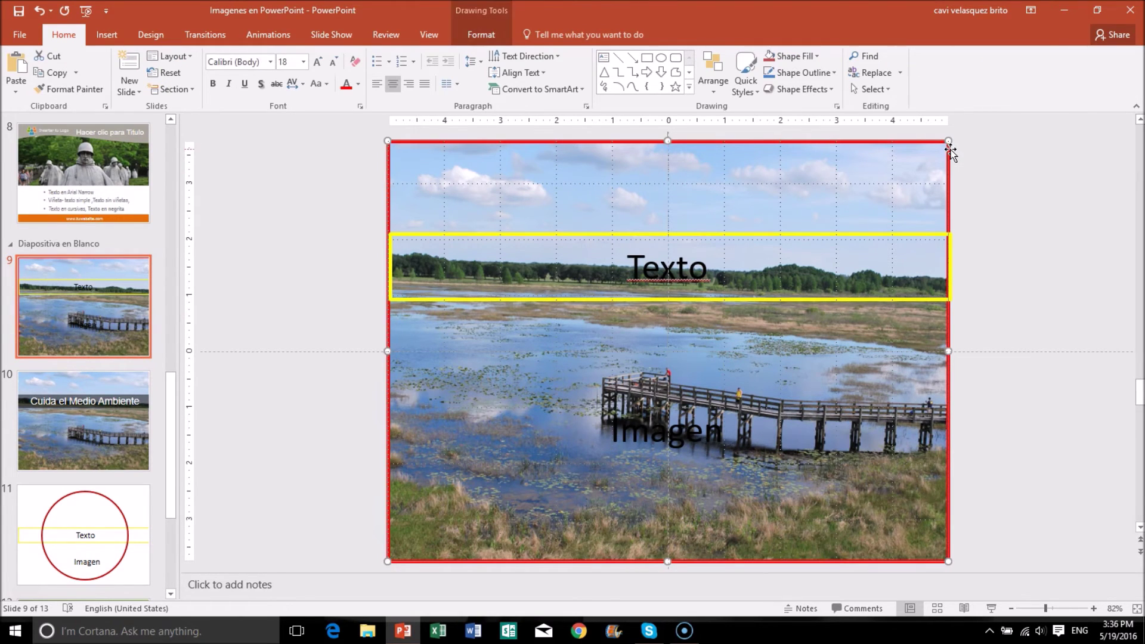
# - Delete the red-outlined frame rectangle from slide 9
pyautogui.press('Delete')
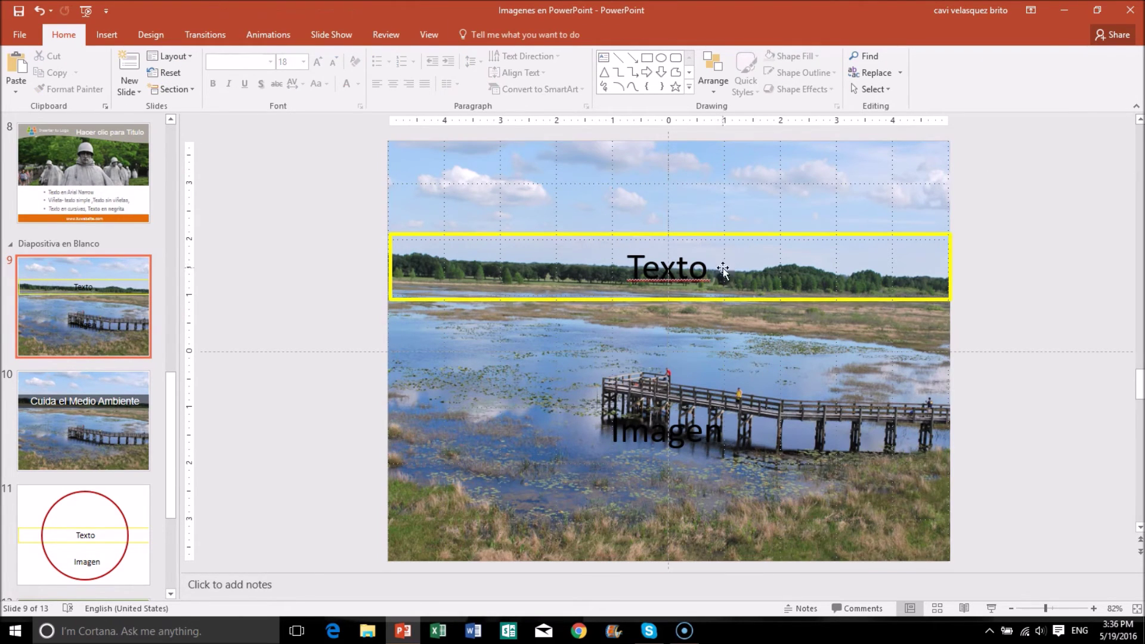
pyautogui.click(722, 234)
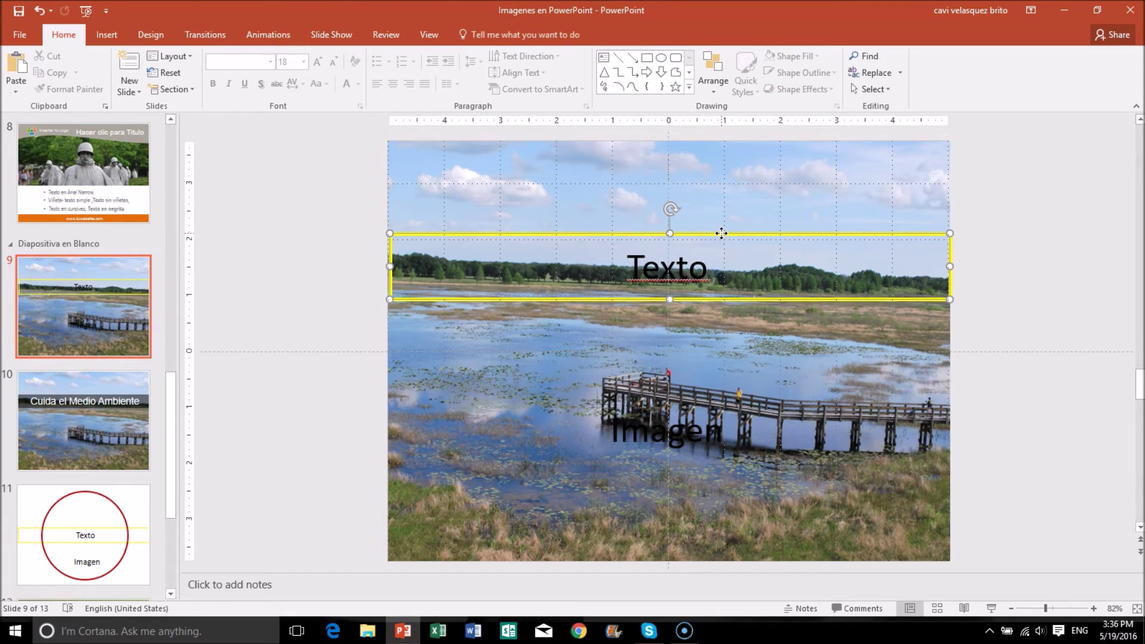
pyautogui.click(1035, 275)
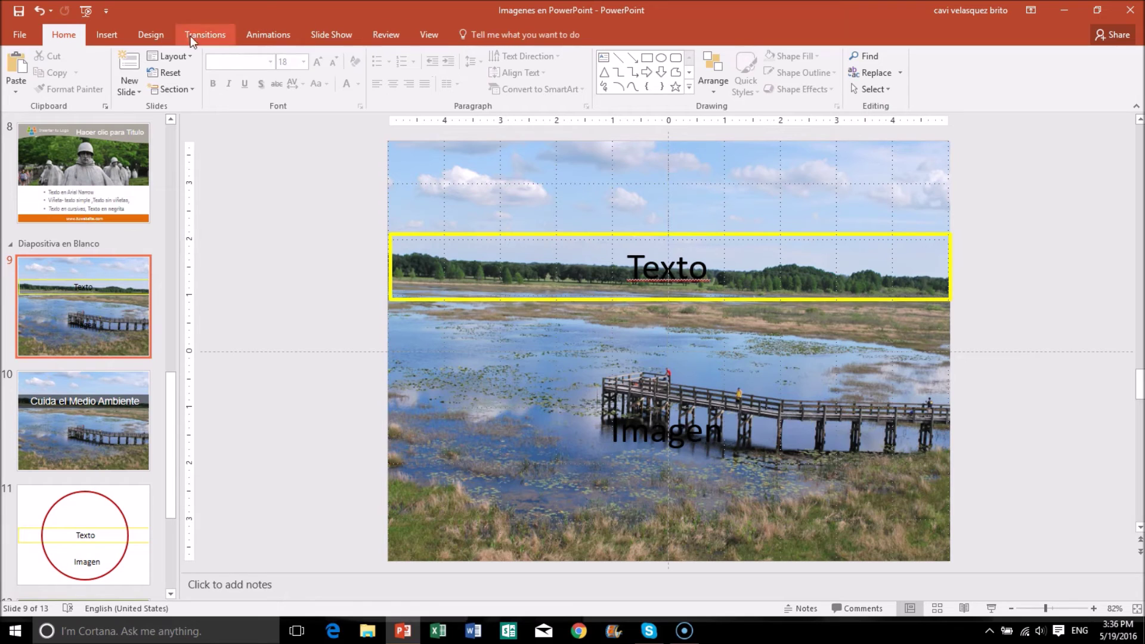
# - Draw a rectangle over the Texto band, about 10.03" wide by 1.17" high
pyautogui.click(108, 37)
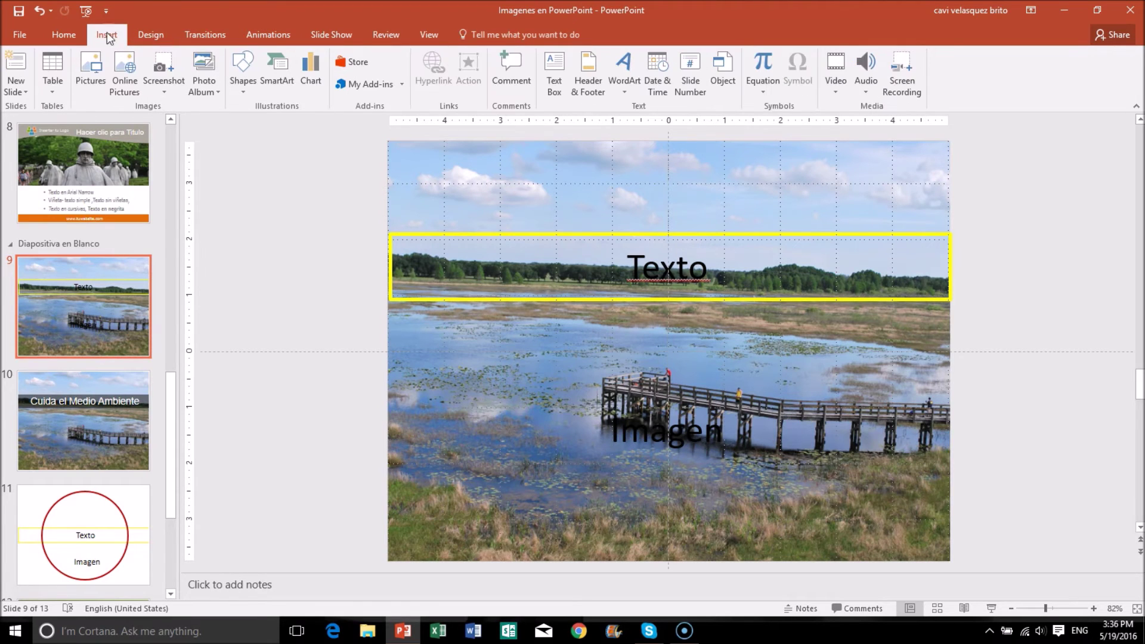
pyautogui.click(245, 66)
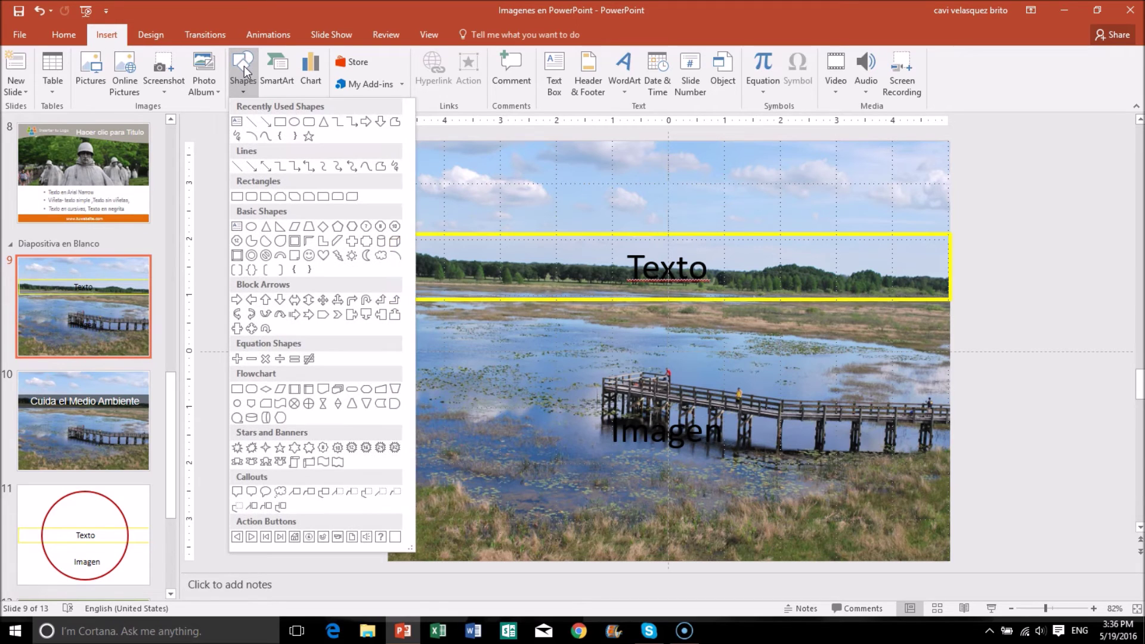
pyautogui.click(280, 123)
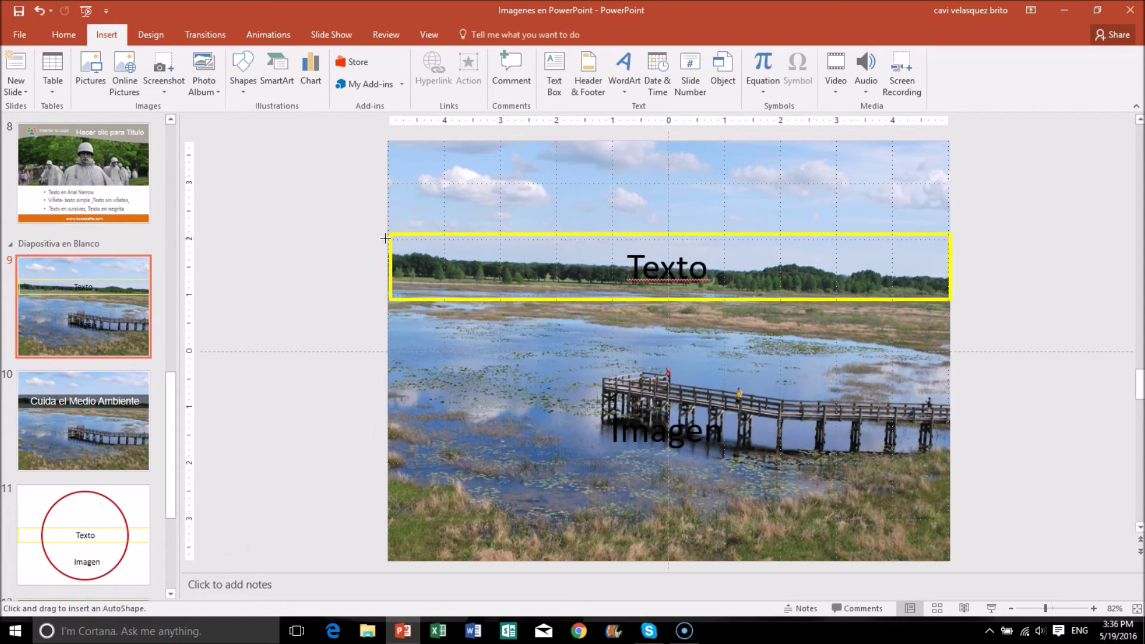
pyautogui.moveTo(383, 234); pyautogui.dragTo(950, 299)
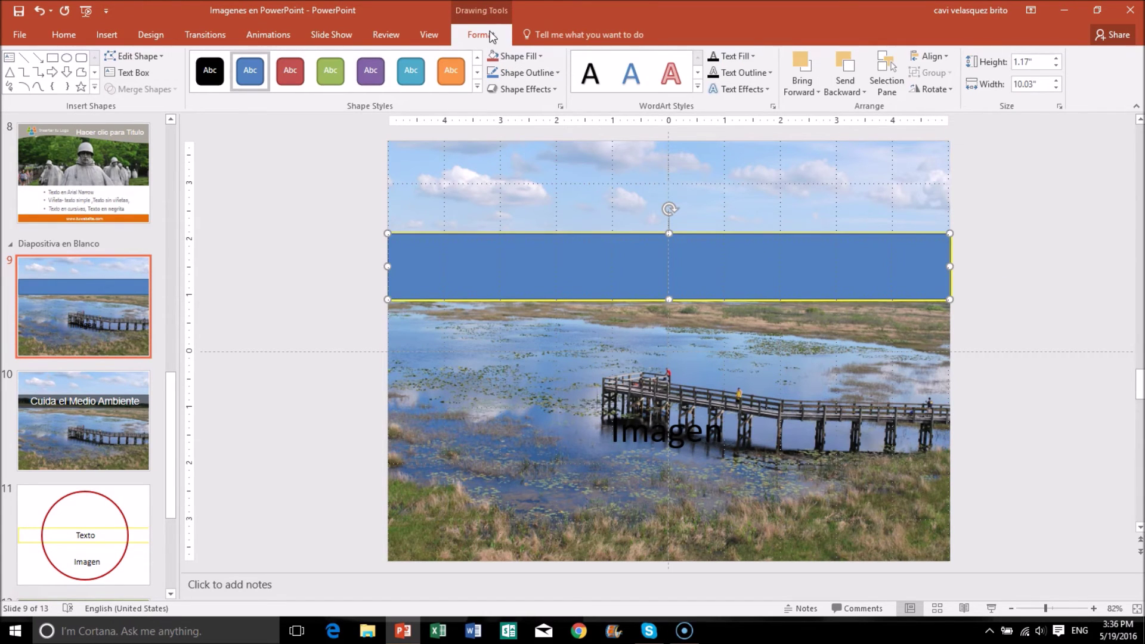
pyautogui.click(535, 55)
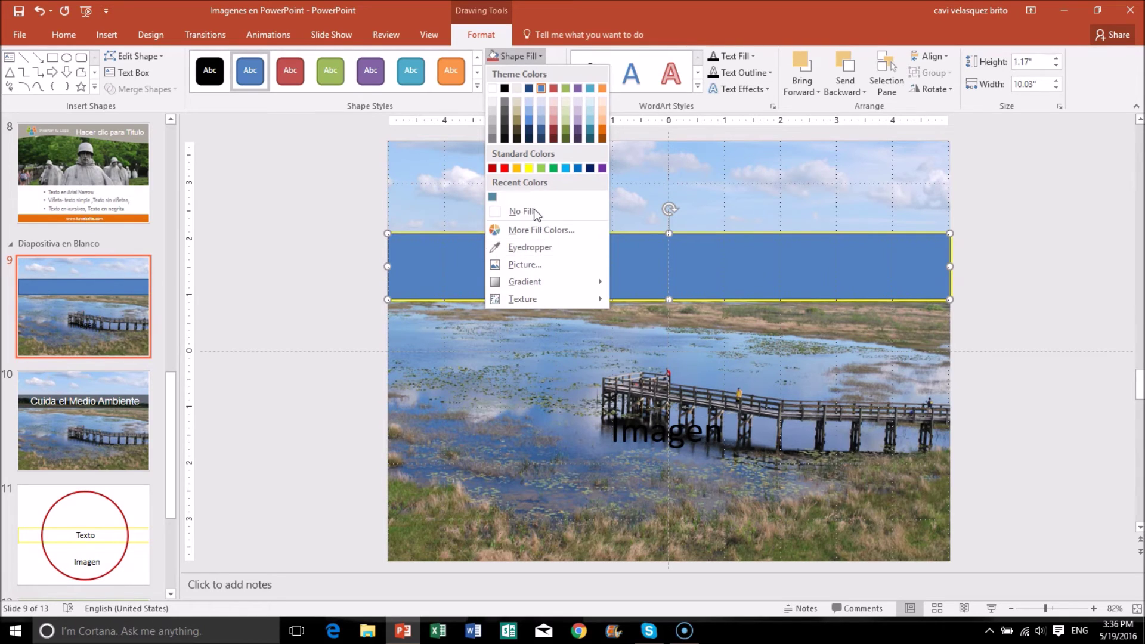
# - Fill the bar black and remove its outline
pyautogui.click(504, 88)
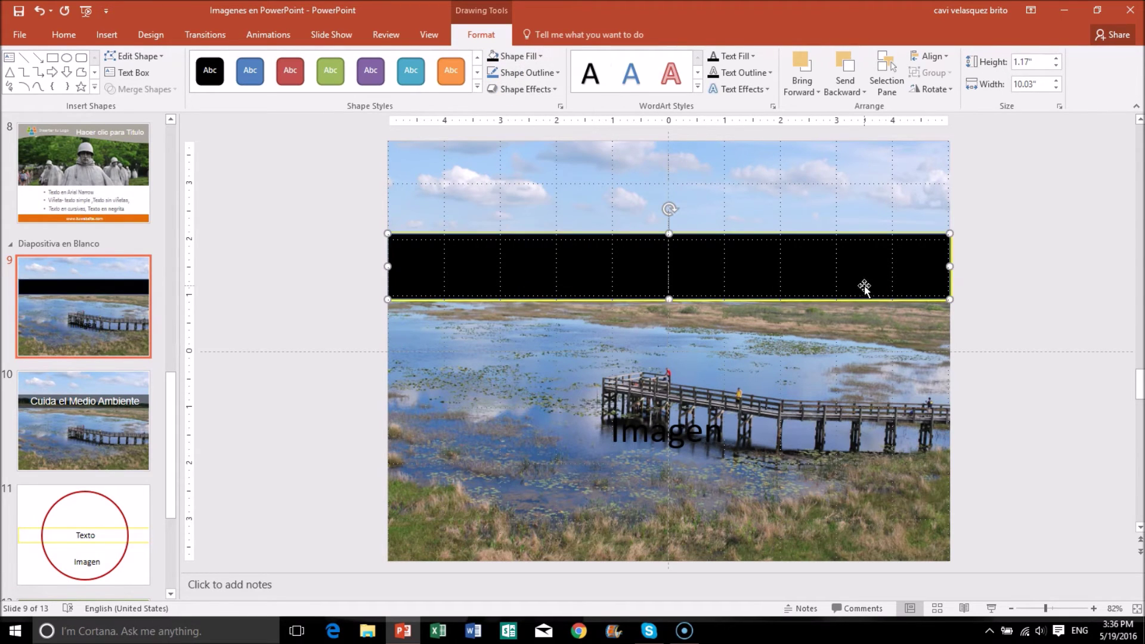
pyautogui.click(545, 71)
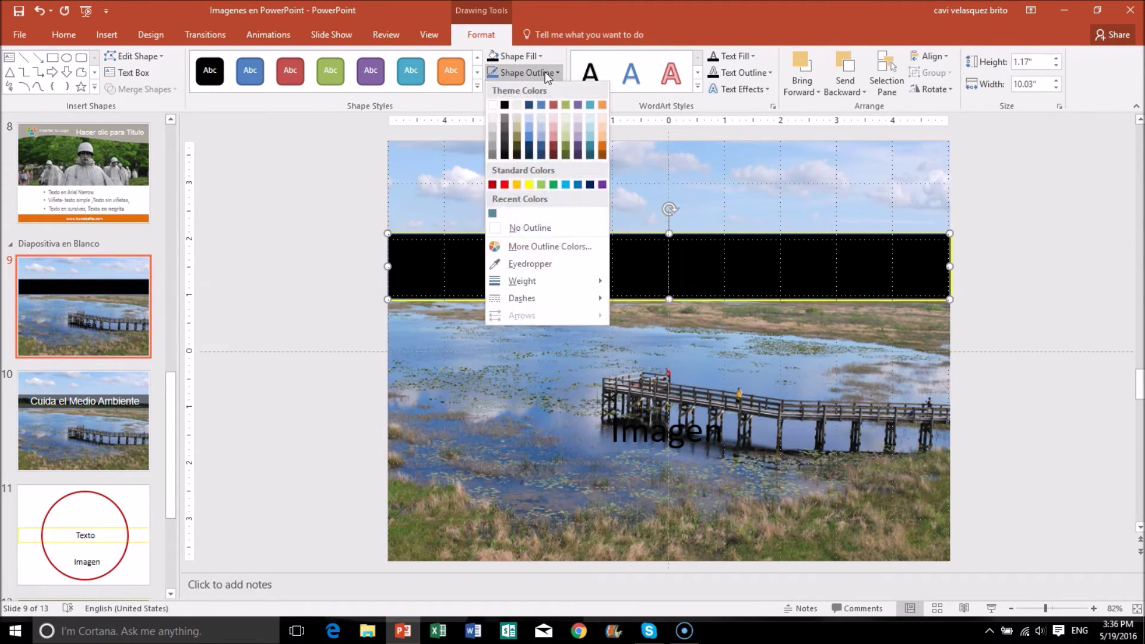
pyautogui.click(522, 227)
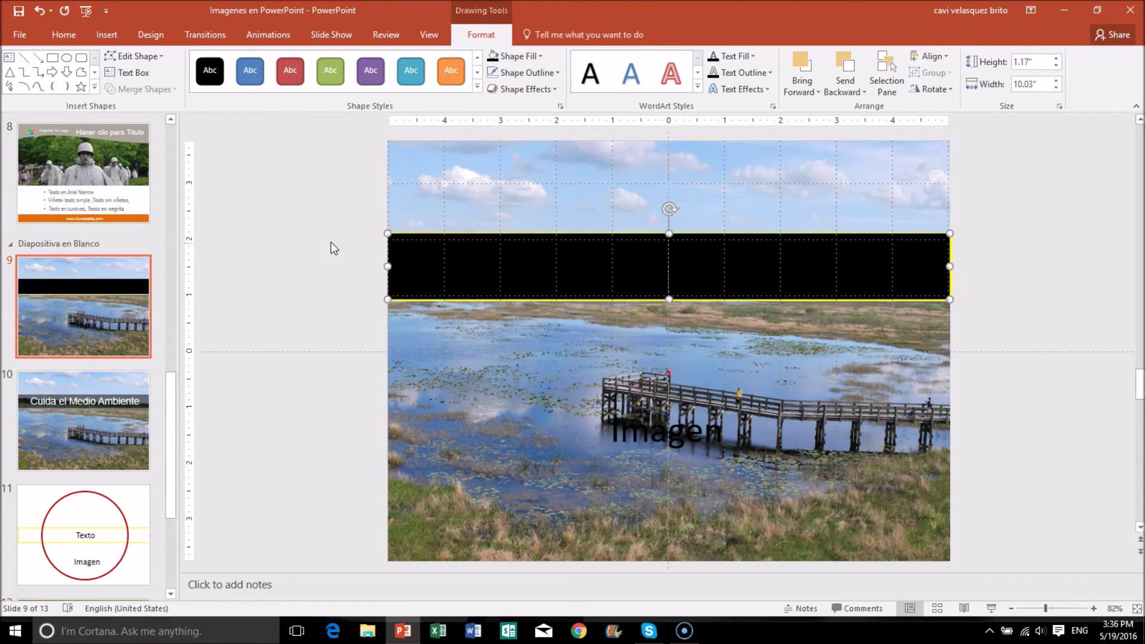
# - Set the black bar's fill transparency to 63% in Format Shape
pyautogui.rightClick(832, 272)
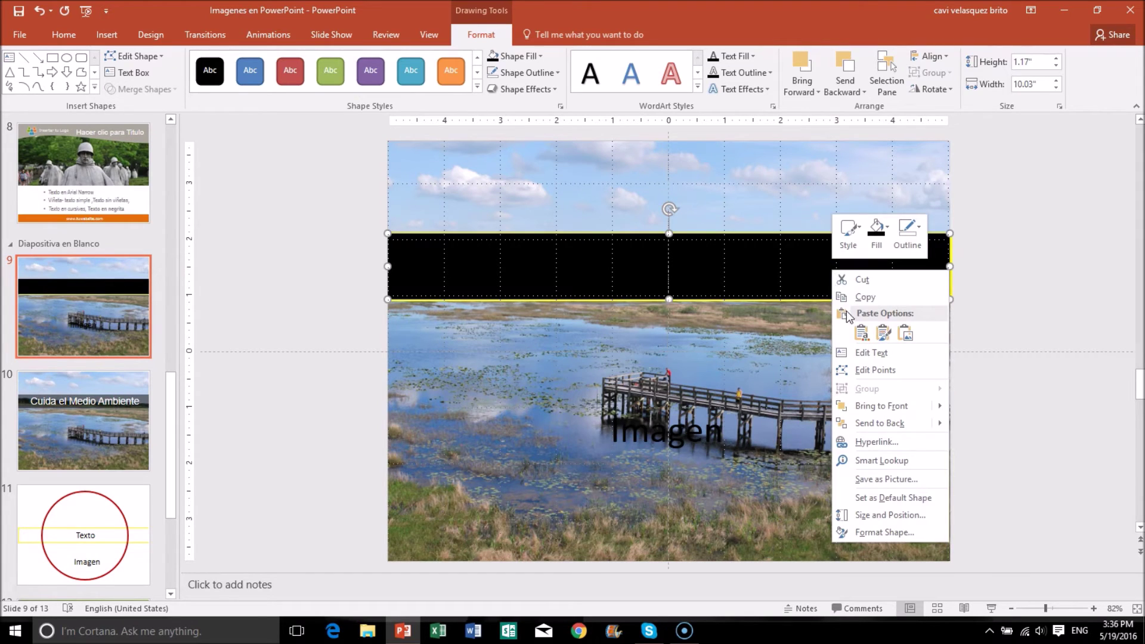
pyautogui.click(788, 266)
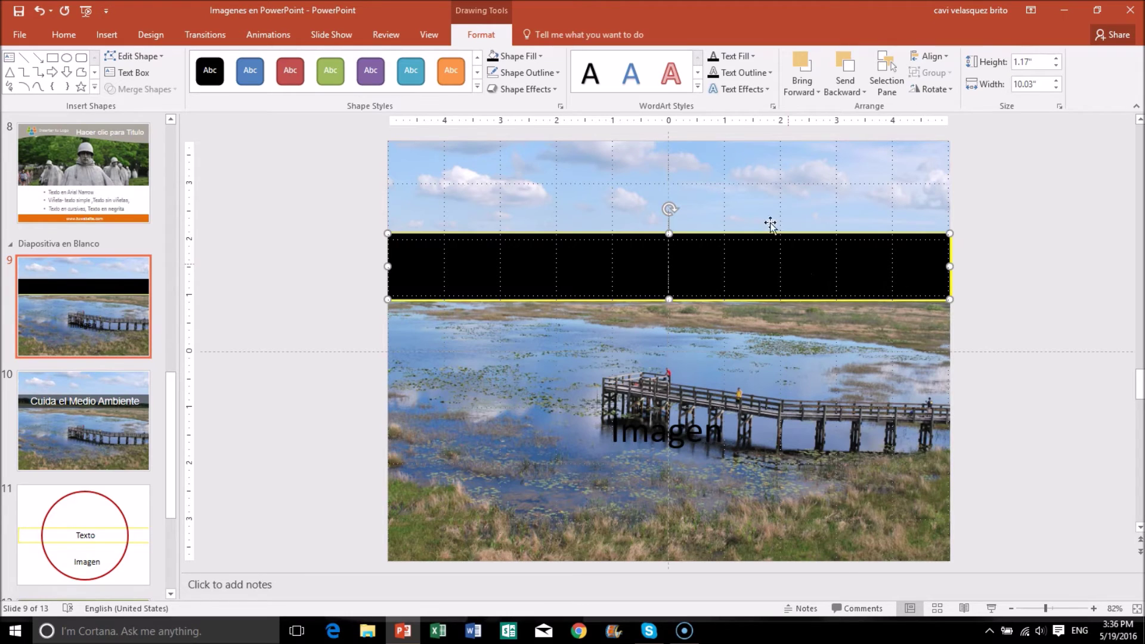
pyautogui.click(538, 56)
pyautogui.moveTo(524, 281)
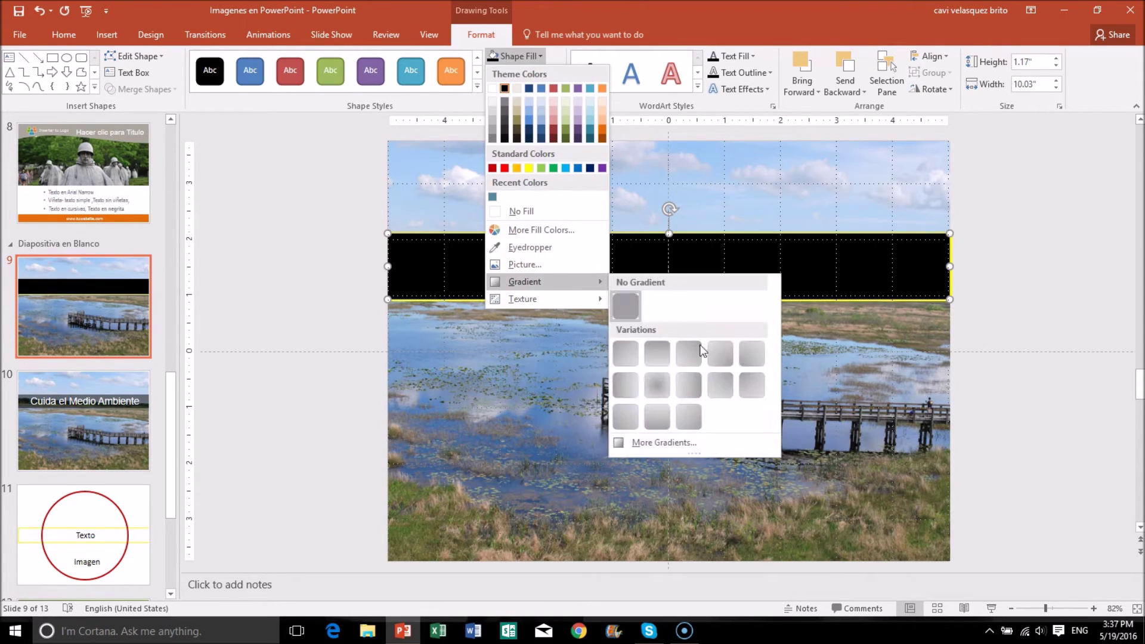
pyautogui.click(711, 442)
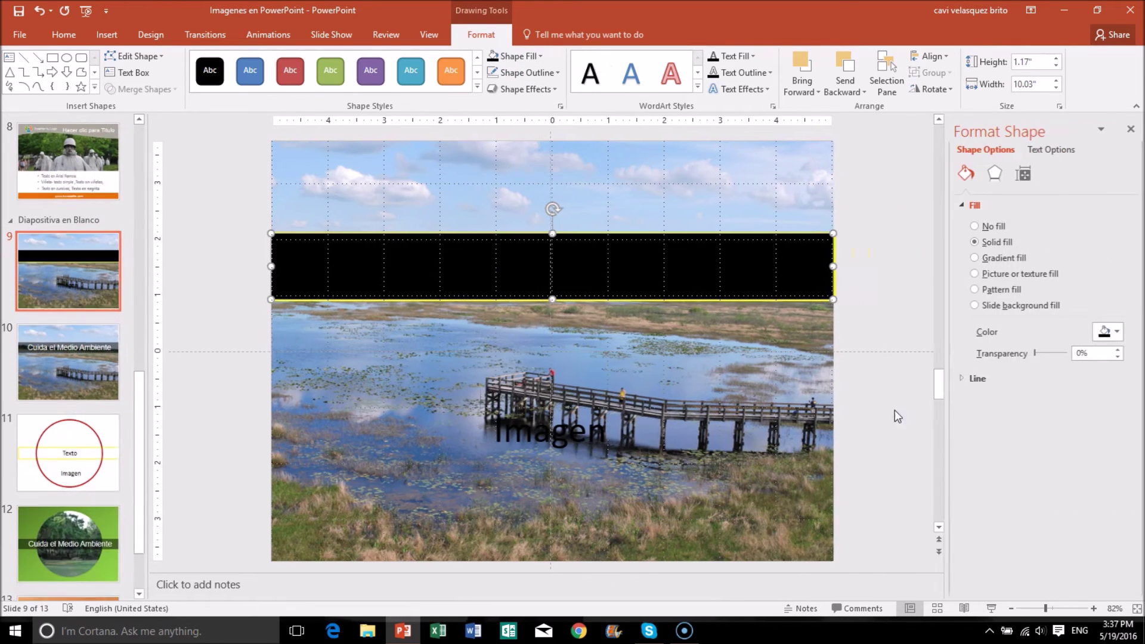
pyautogui.moveTo(1034, 353); pyautogui.dragTo(1053, 354)
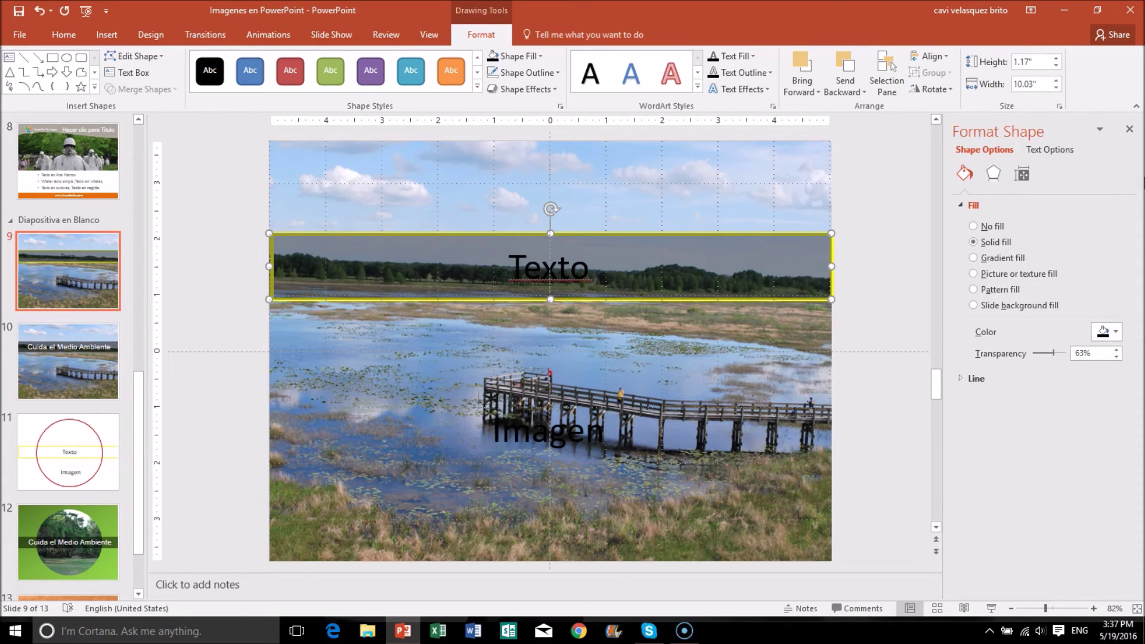
pyautogui.click(1130, 131)
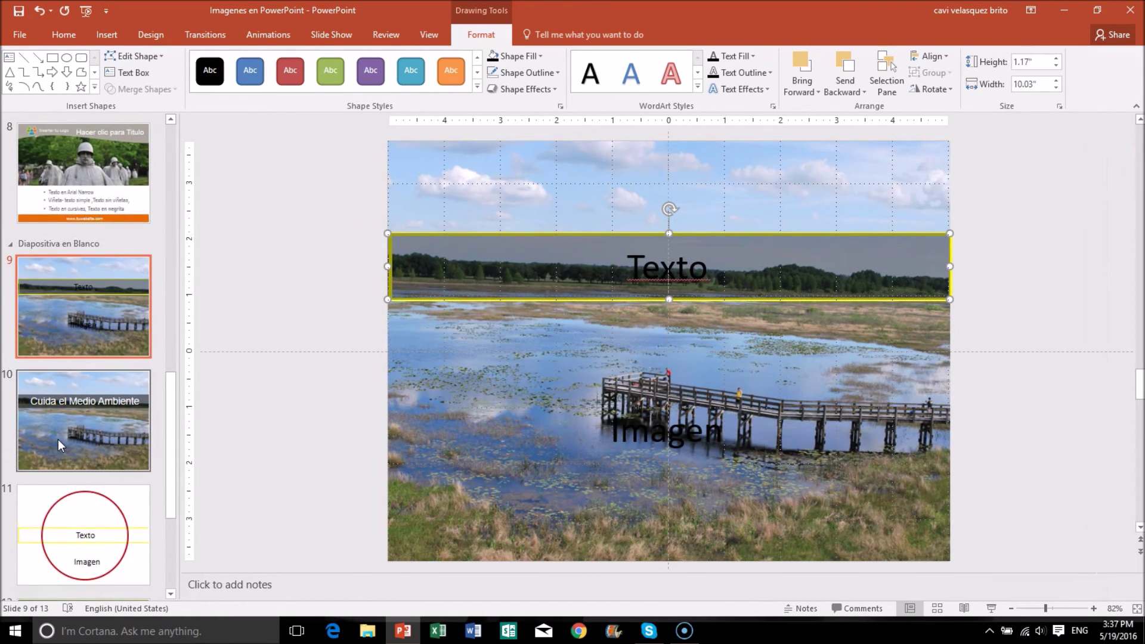
# - Reposition the translucent band on slide 9 so it sits behind the Texto text
pyautogui.click(58, 440)
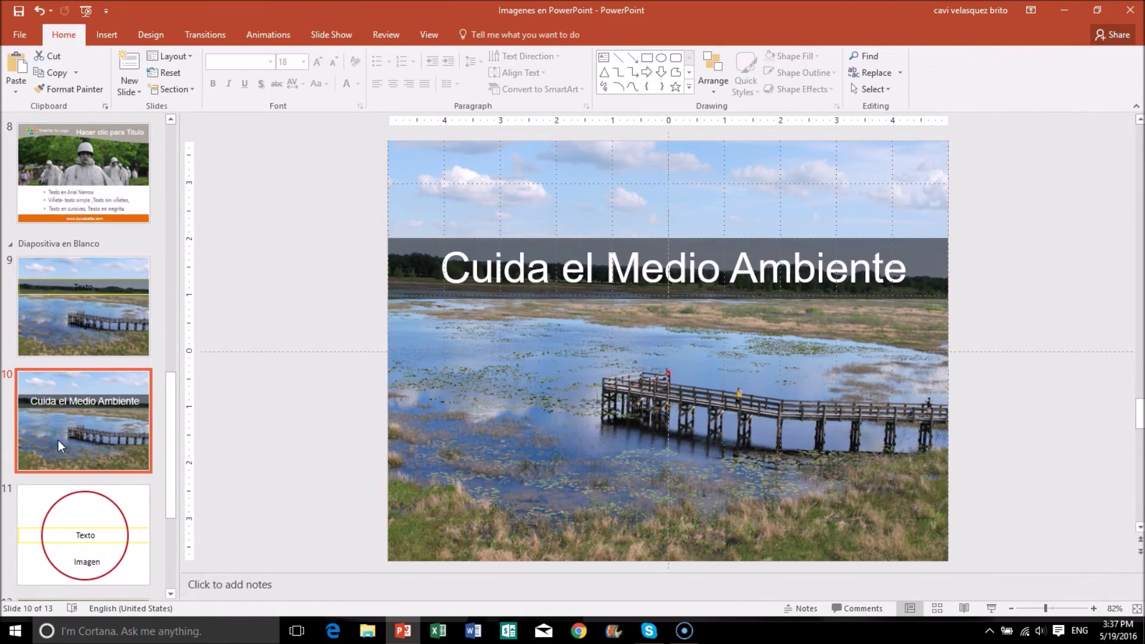
pyautogui.click(81, 309)
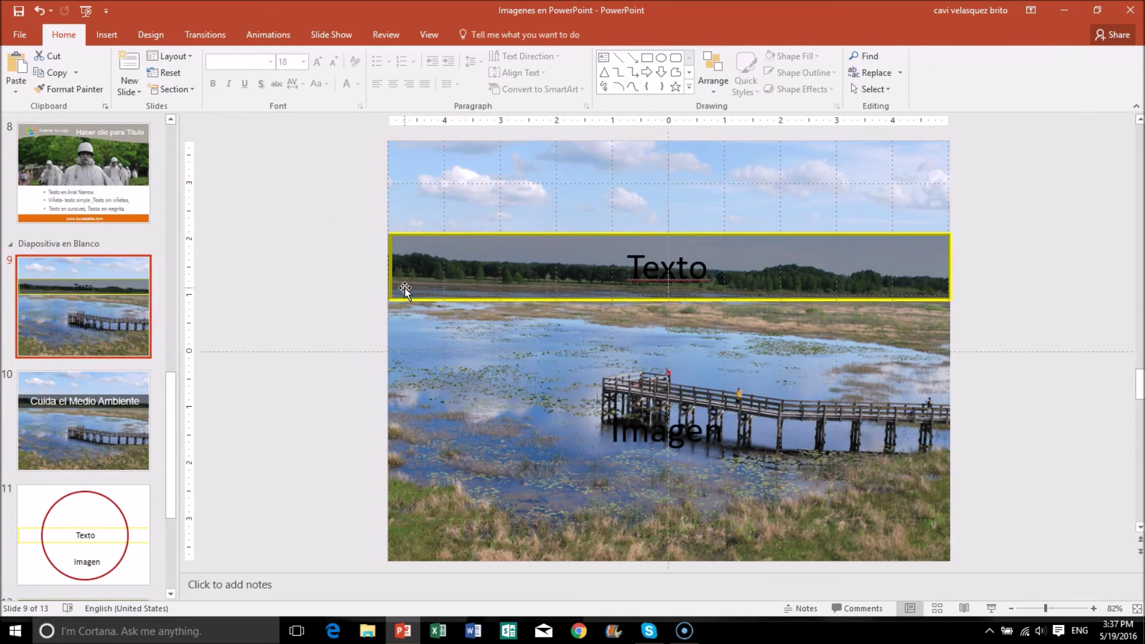
pyautogui.click(422, 284)
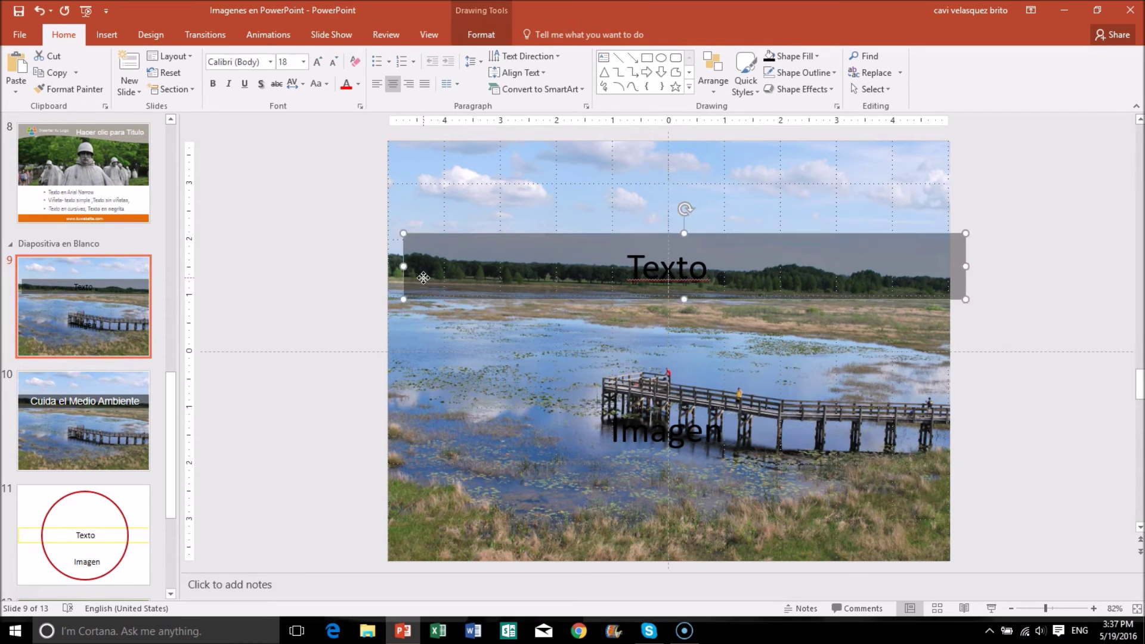
pyautogui.moveTo(390, 286); pyautogui.dragTo(410, 282)
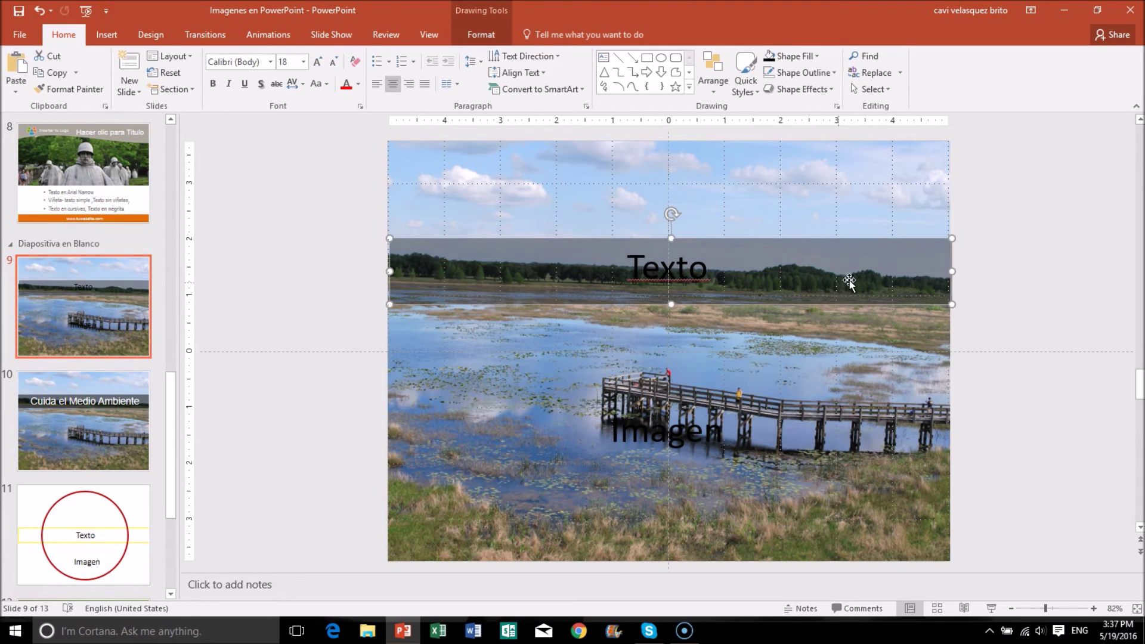
pyautogui.moveTo(850, 280); pyautogui.dragTo(853, 220)
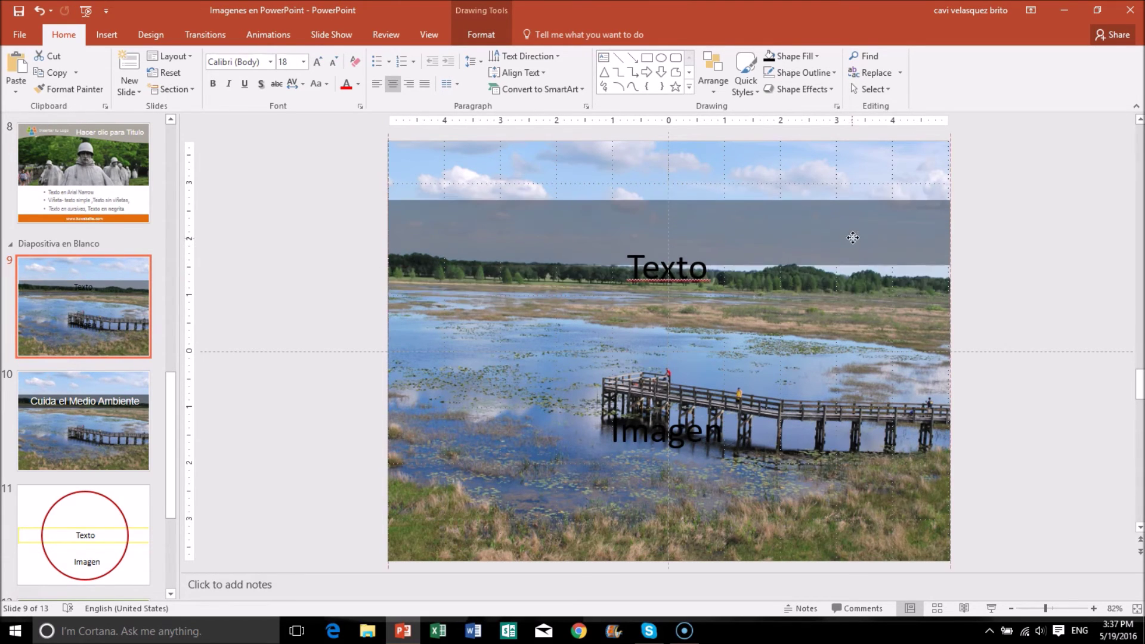
pyautogui.click(713, 283)
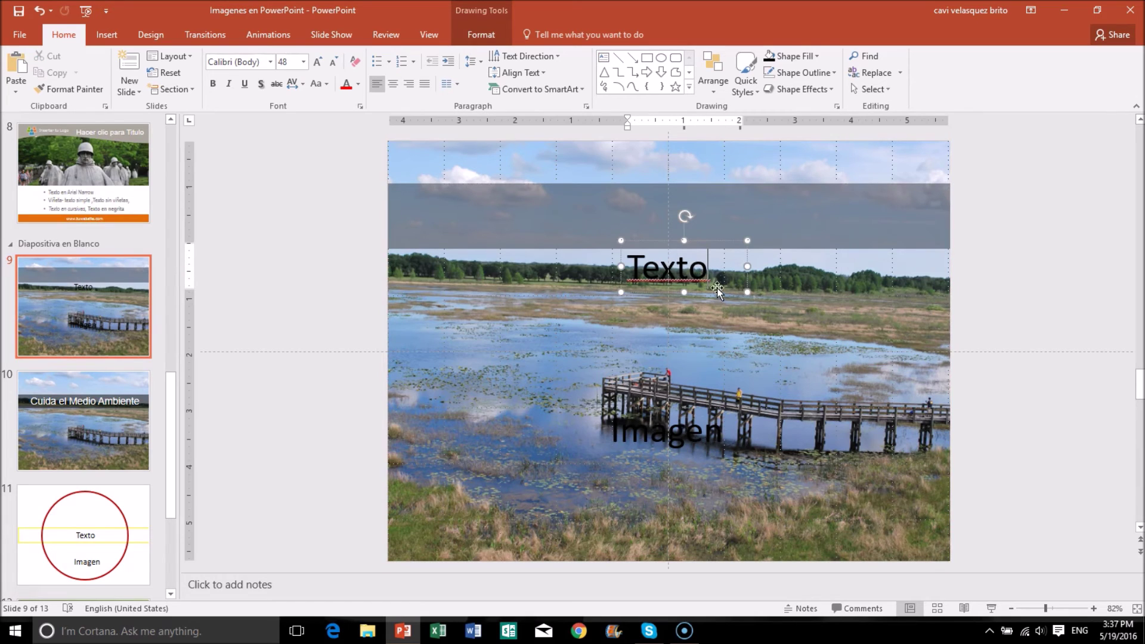
pyautogui.click(728, 243)
pyautogui.rightClick(728, 241)
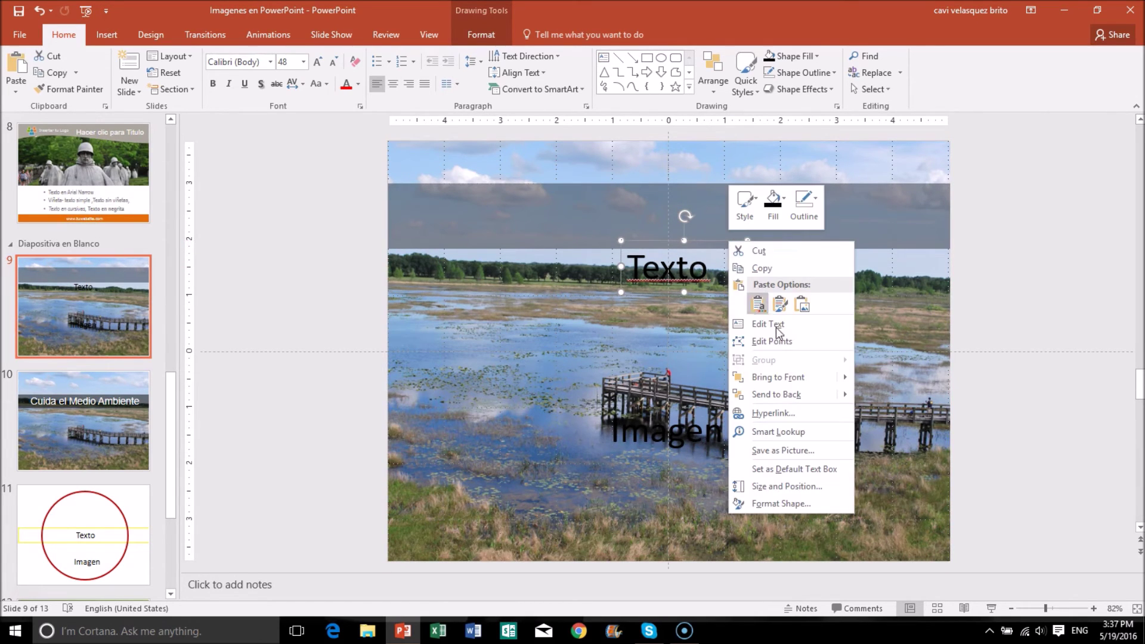
pyautogui.click(785, 374)
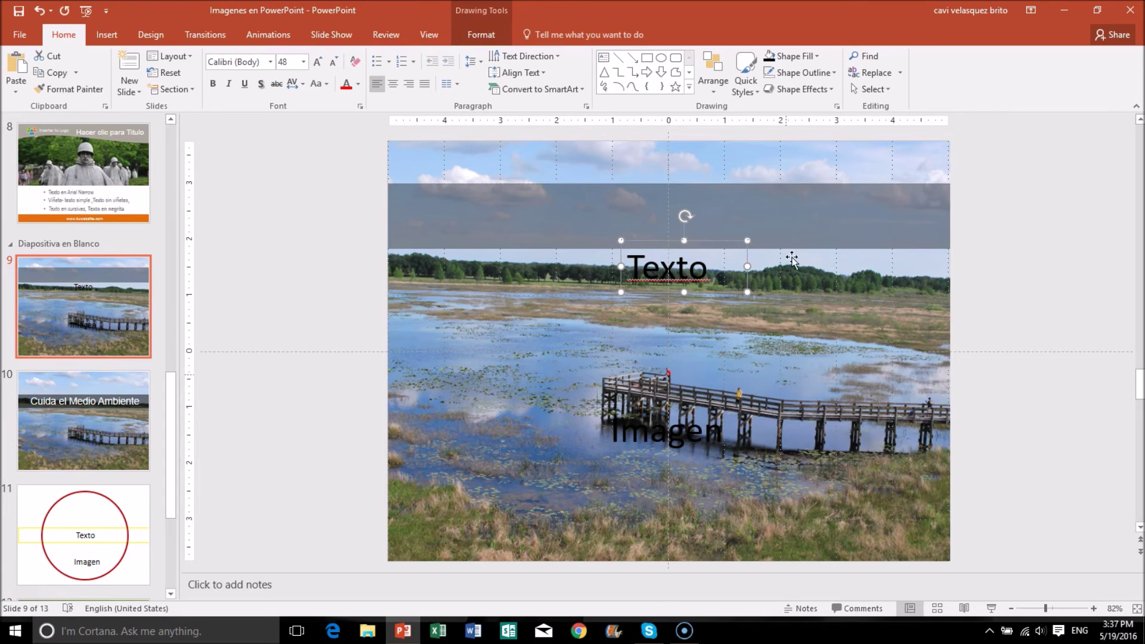
pyautogui.moveTo(808, 211); pyautogui.dragTo(811, 262)
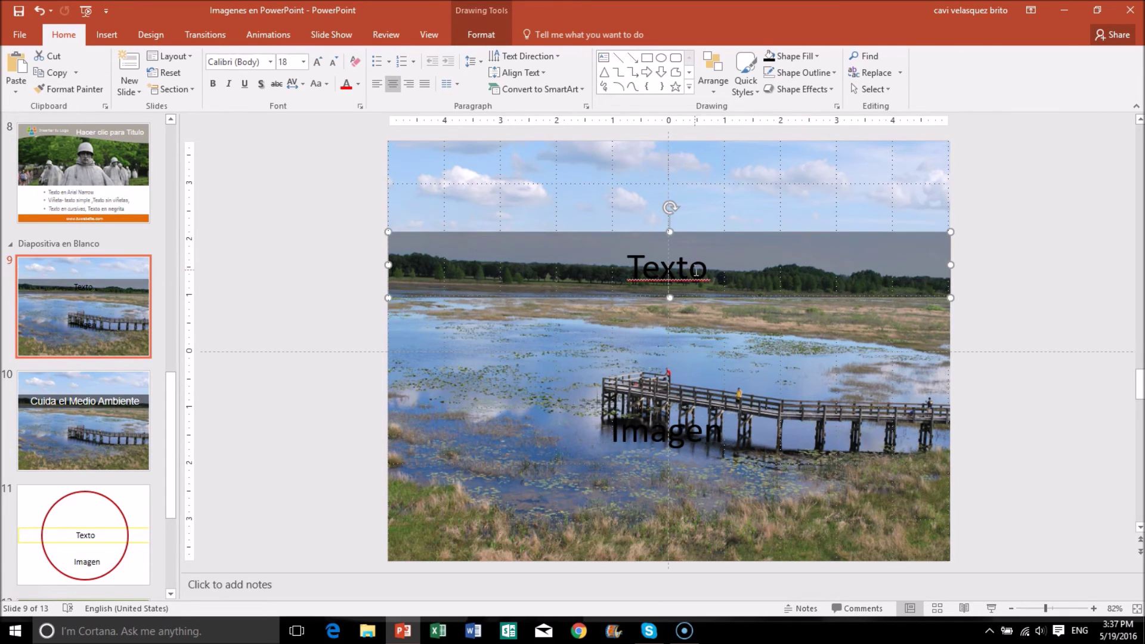
# - Make the Texto text white
pyautogui.click(715, 265)
pyautogui.click(712, 246)
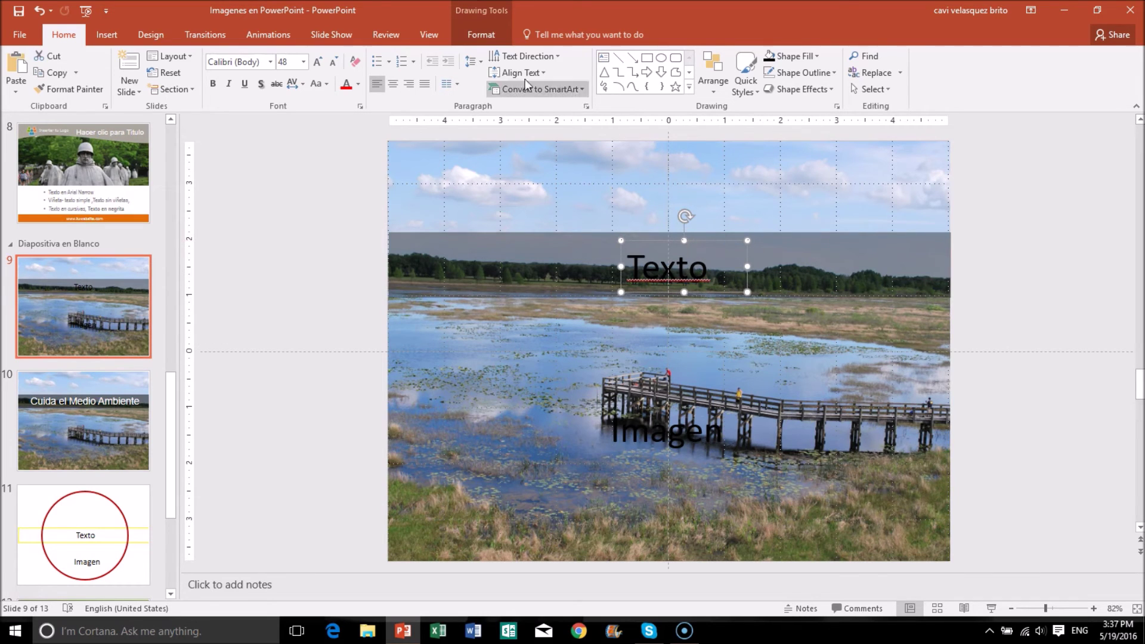
pyautogui.click(358, 87)
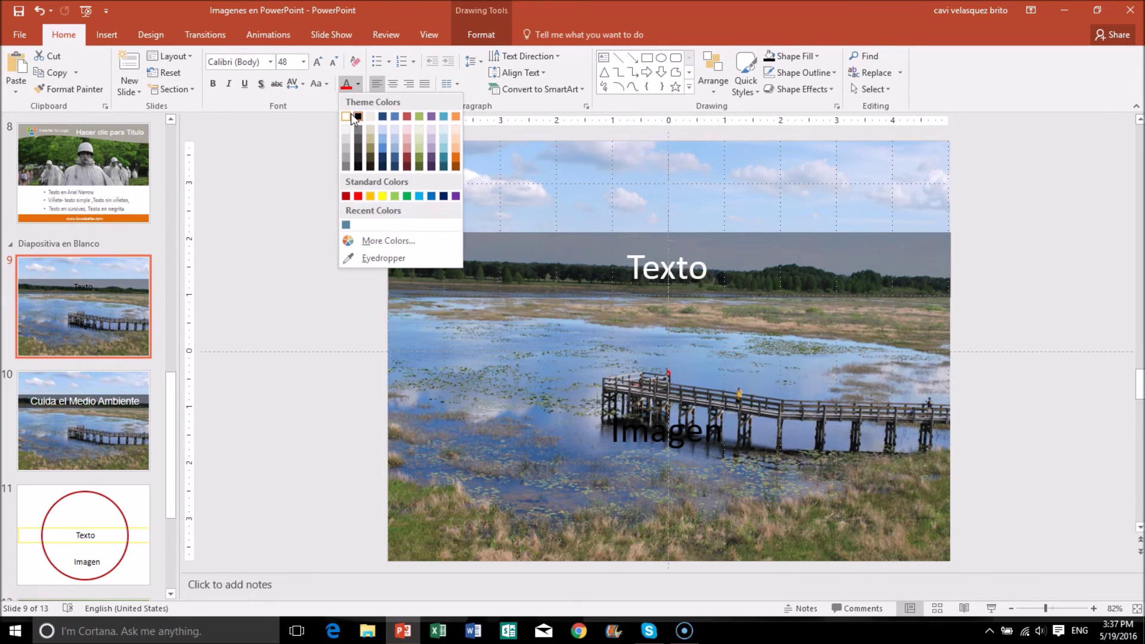
pyautogui.click(355, 115)
pyautogui.click(310, 273)
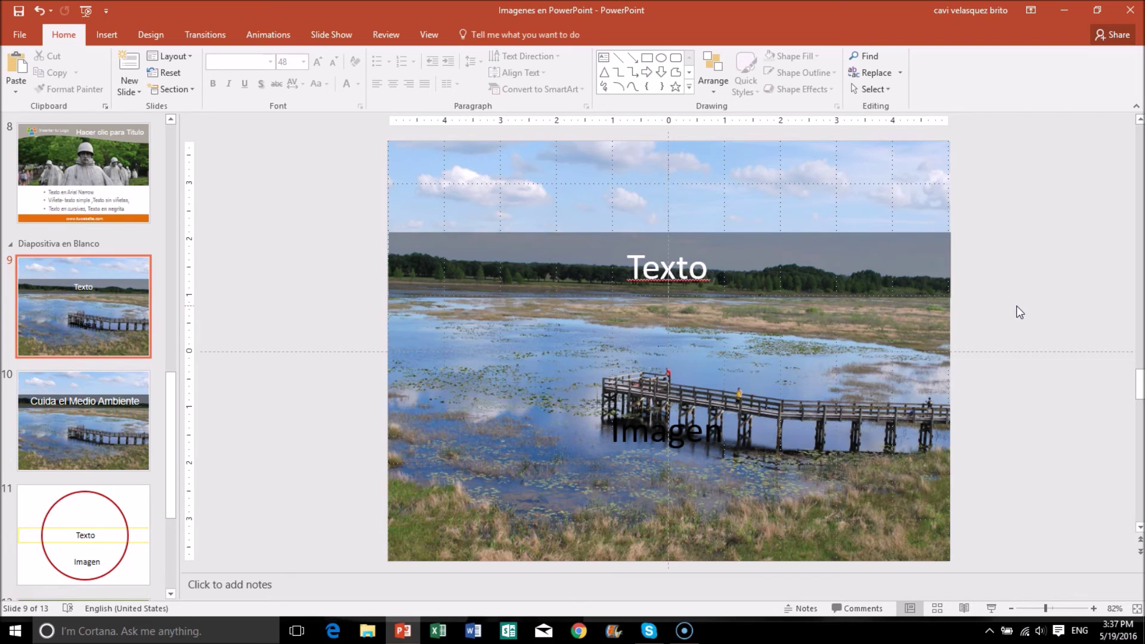
# - Delete the Imagen text box from slide 9
pyautogui.click(702, 441)
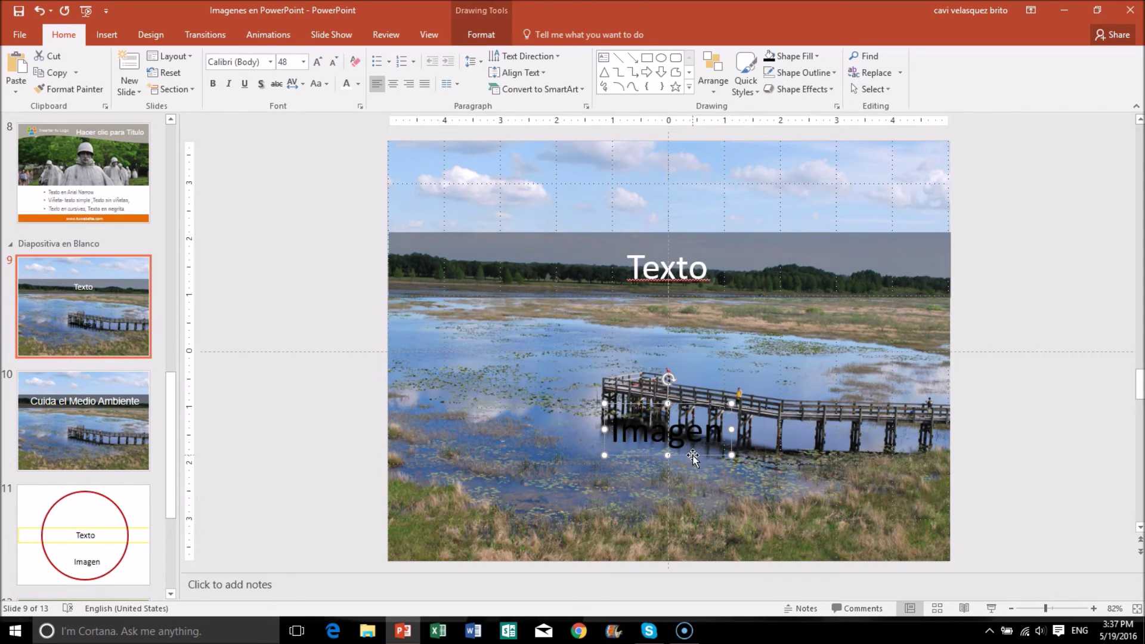
pyautogui.press('Delete')
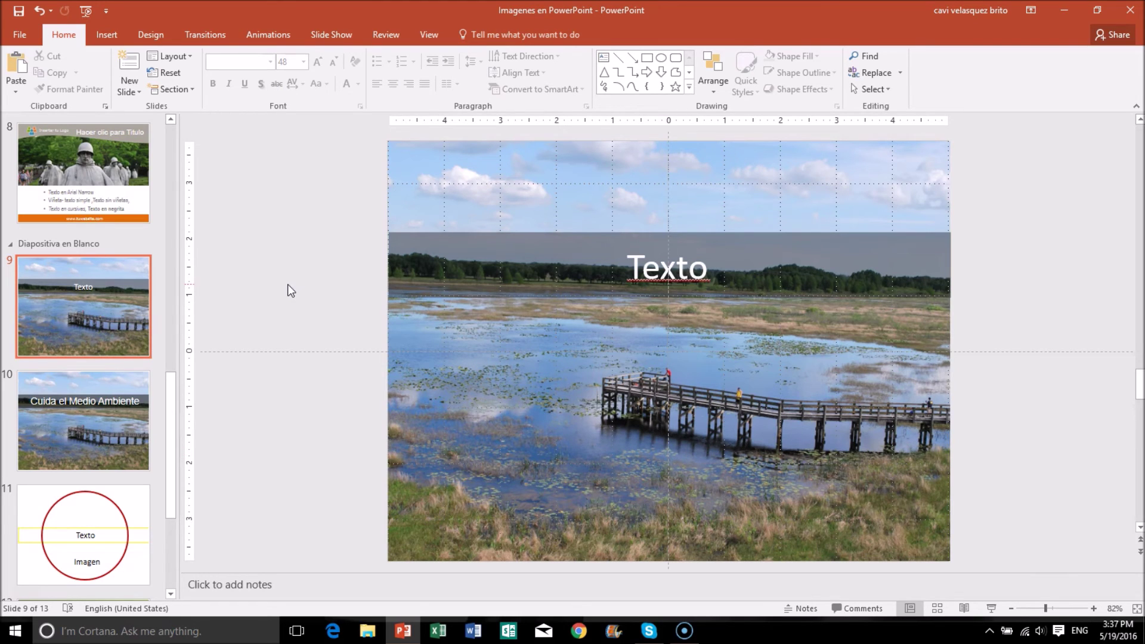
pyautogui.click(82, 528)
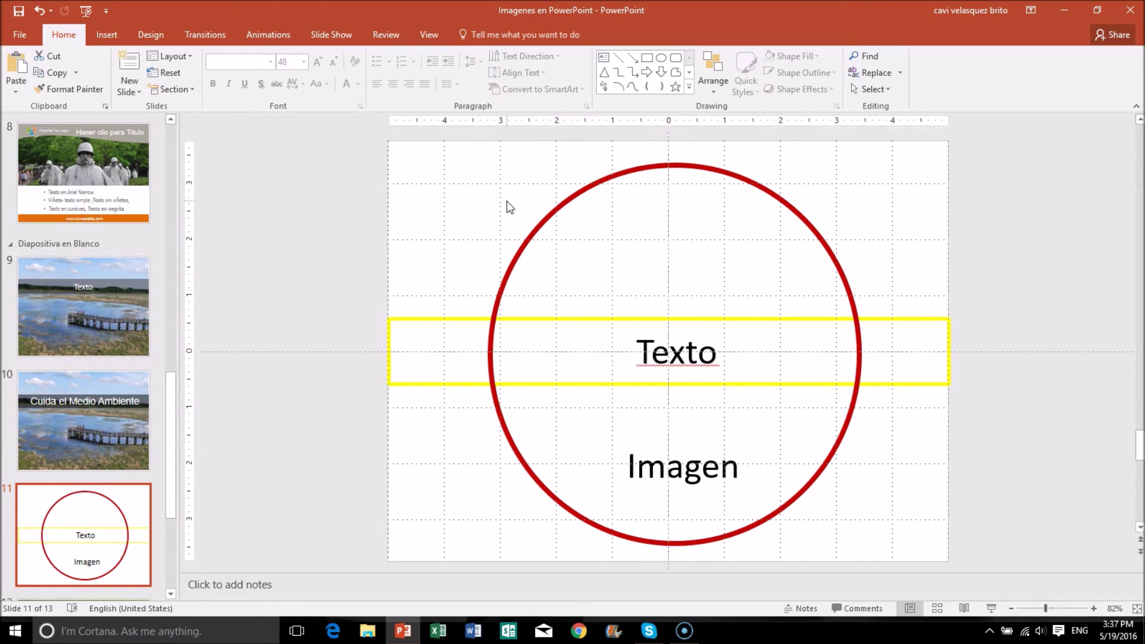
# - Insert the Naturaleza photo onto slide 11
pyautogui.click(105, 35)
pyautogui.click(91, 82)
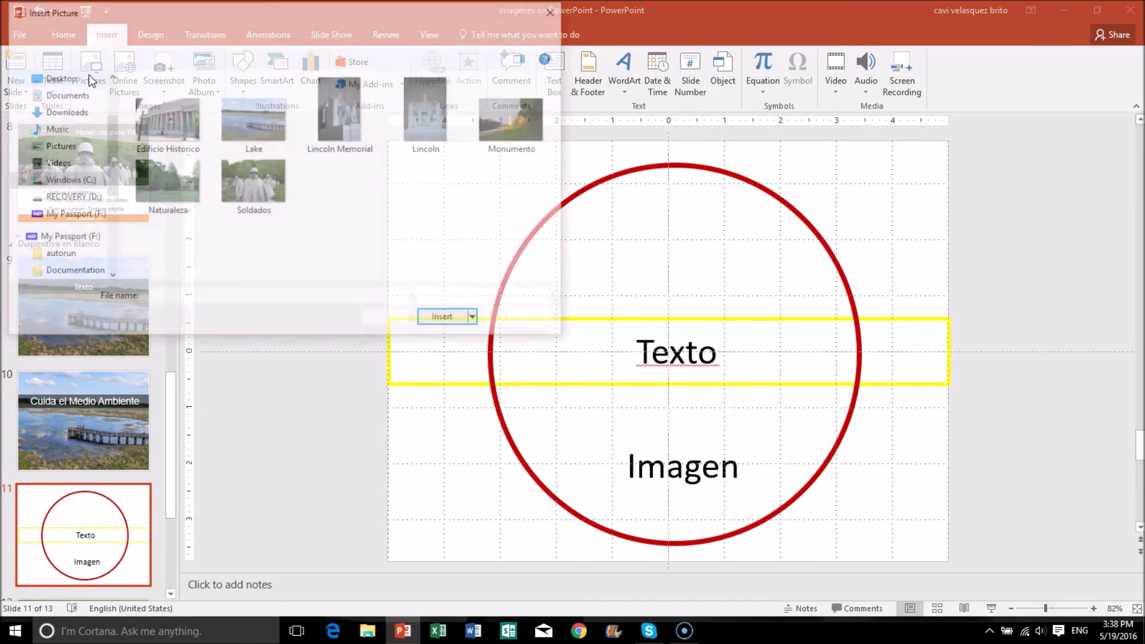
pyautogui.click(166, 182)
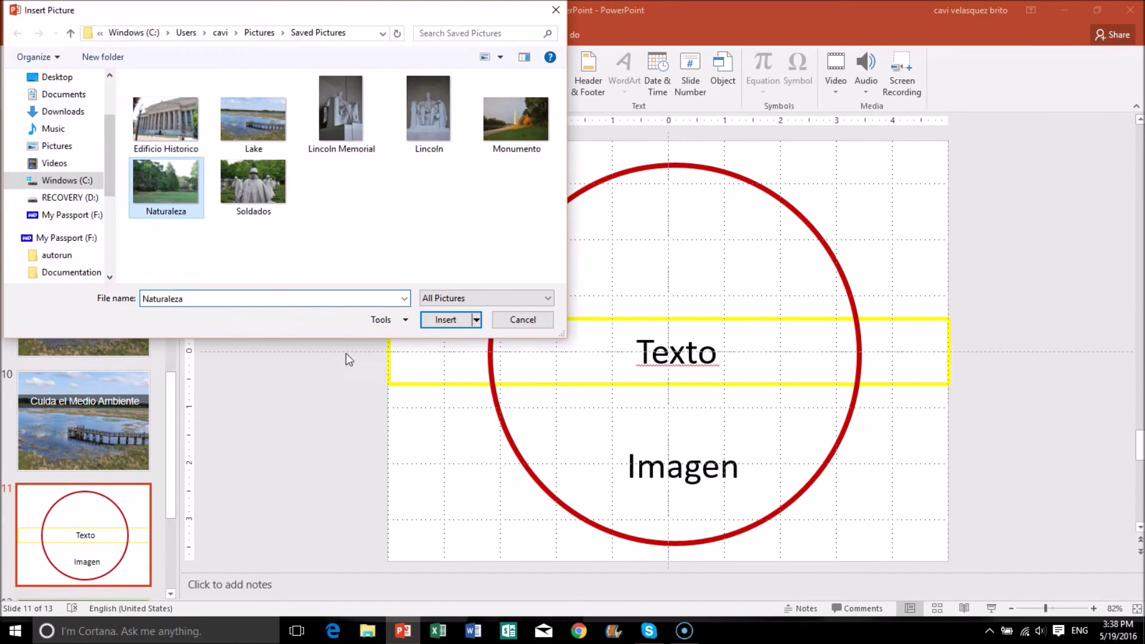
pyautogui.click(442, 322)
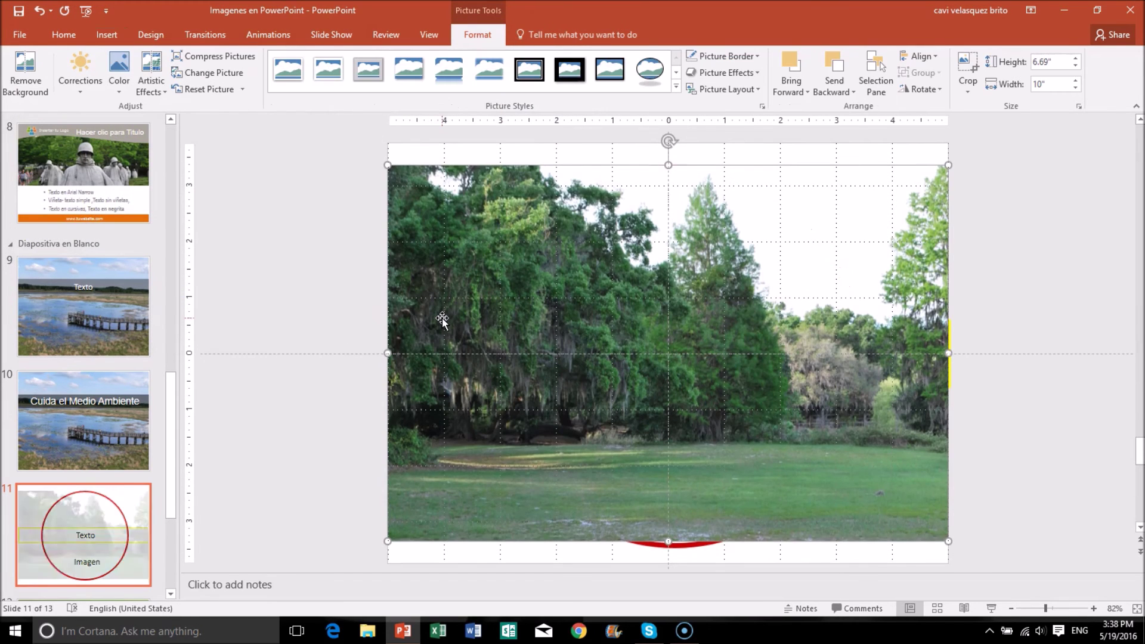
# - Crop the forest photo to an Oval shape
pyautogui.click(966, 64)
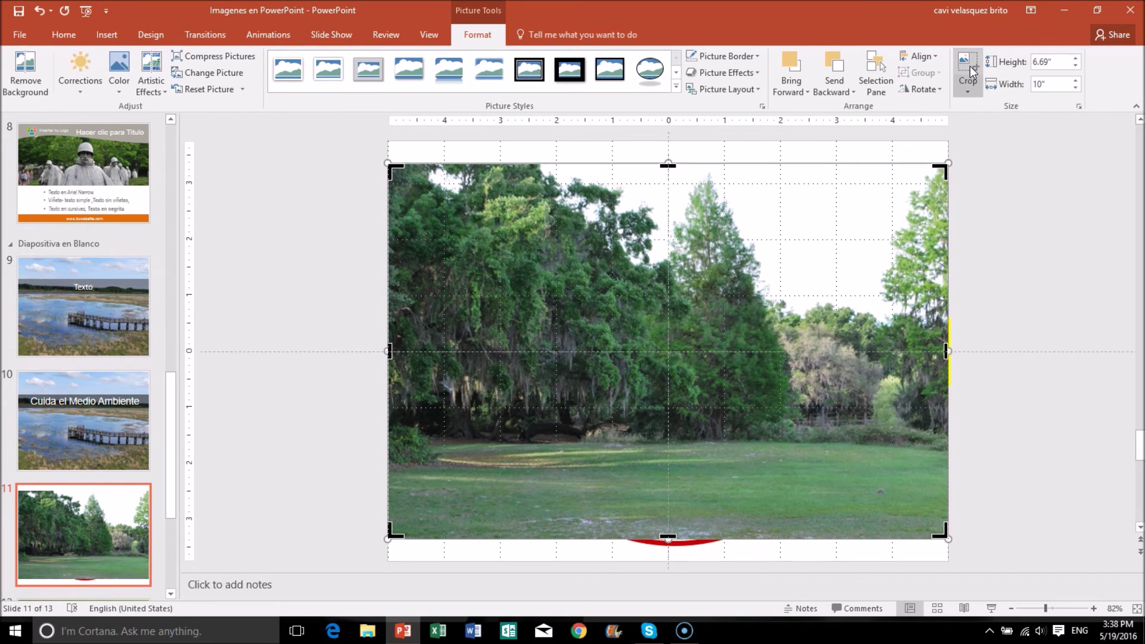
pyautogui.click(969, 90)
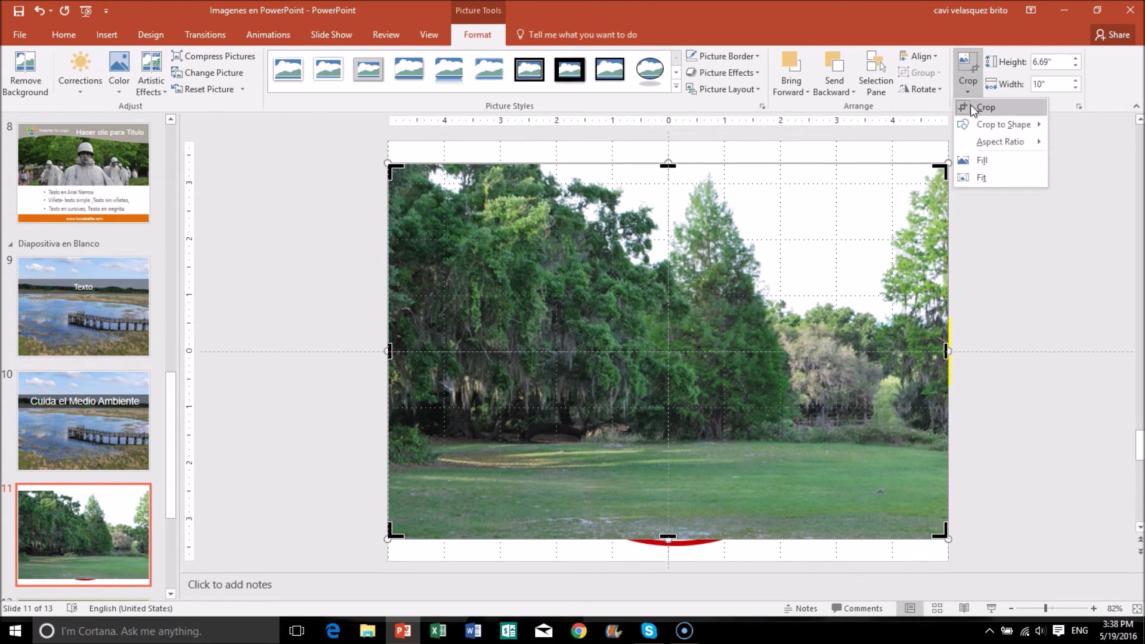
pyautogui.moveTo(1001, 124)
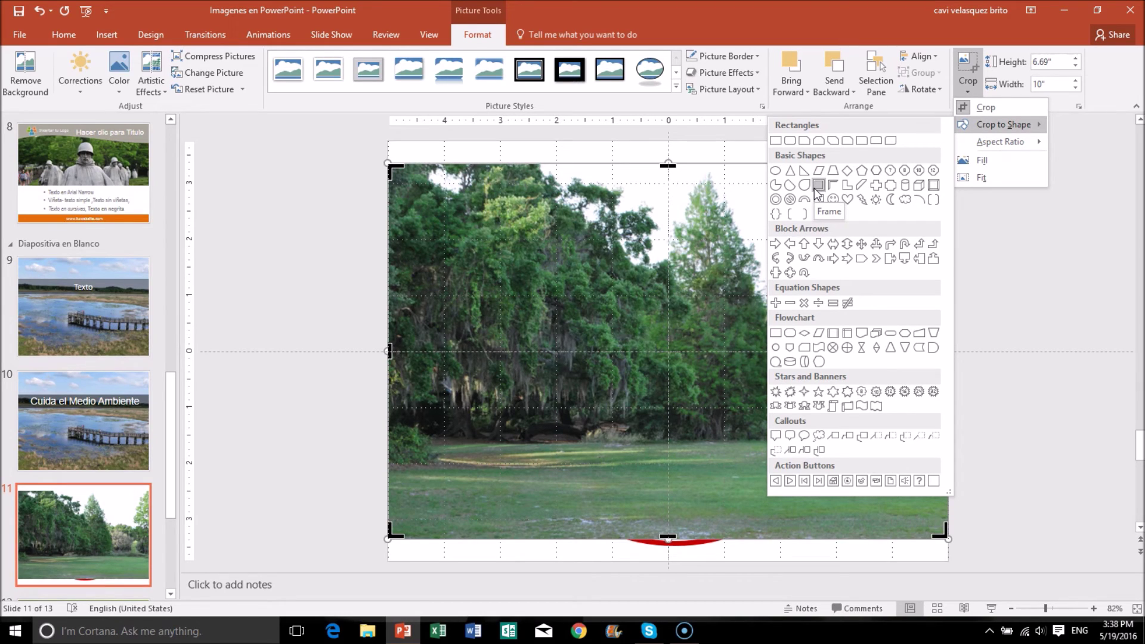
pyautogui.click(774, 171)
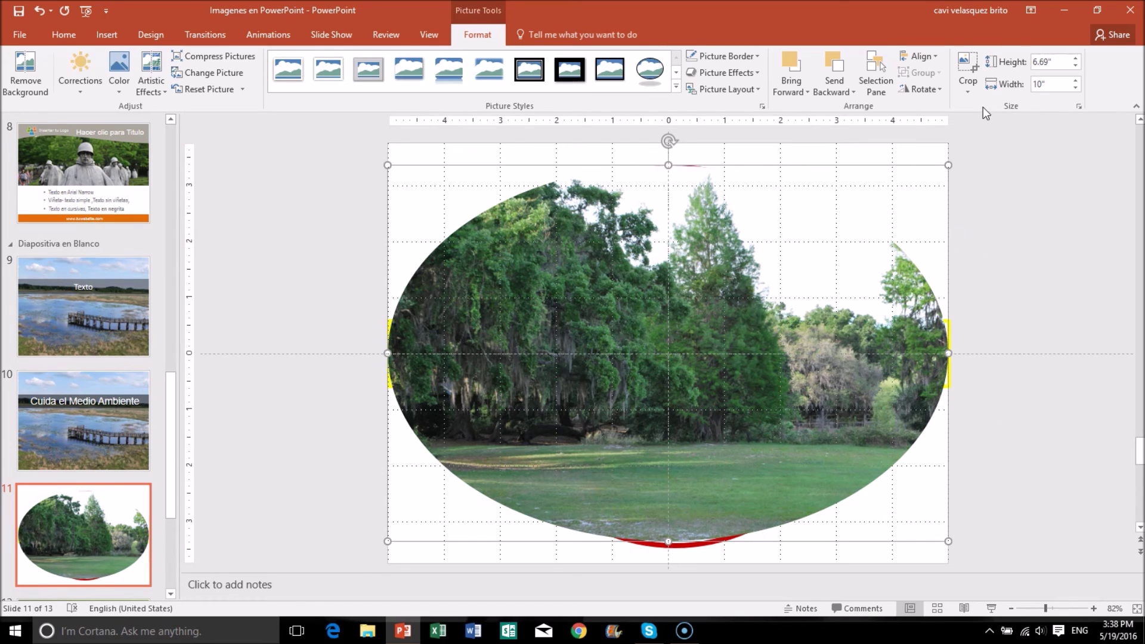
# - Fit the photo inside the oval crop and trim both sides into a near-circle about 7.08" wide
pyautogui.click(968, 89)
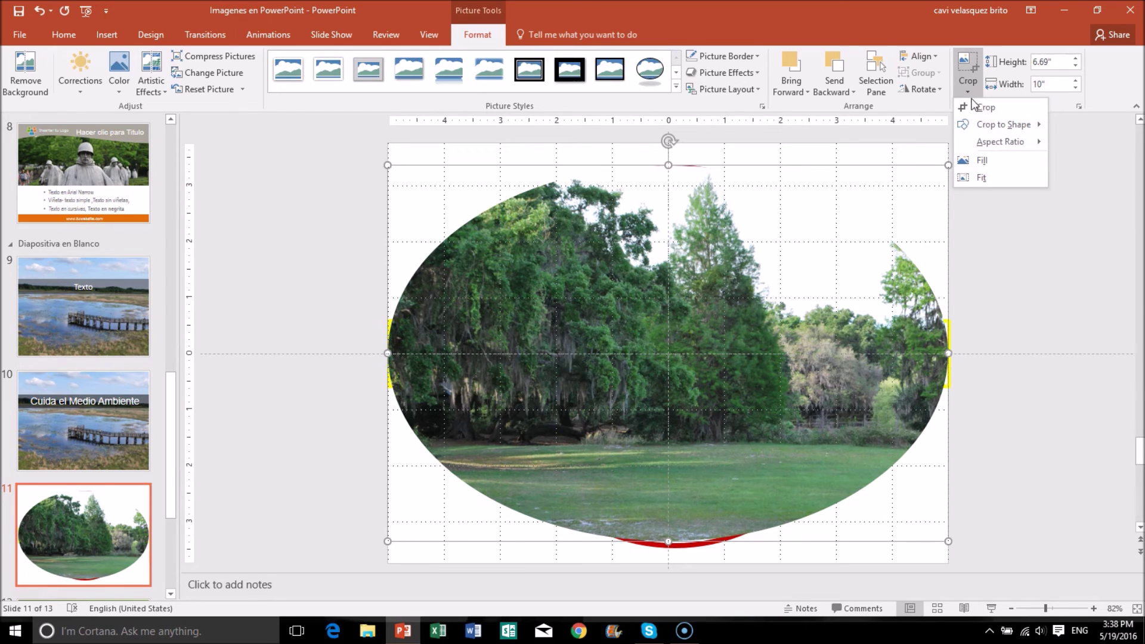
pyautogui.click(984, 176)
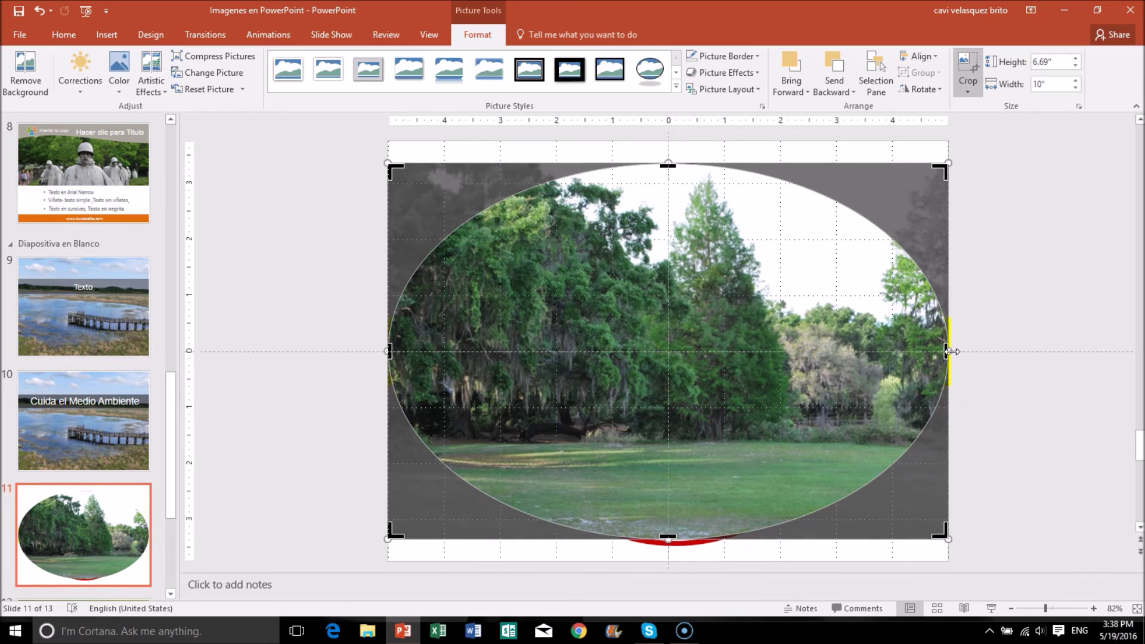
pyautogui.moveTo(944, 353); pyautogui.dragTo(812, 356)
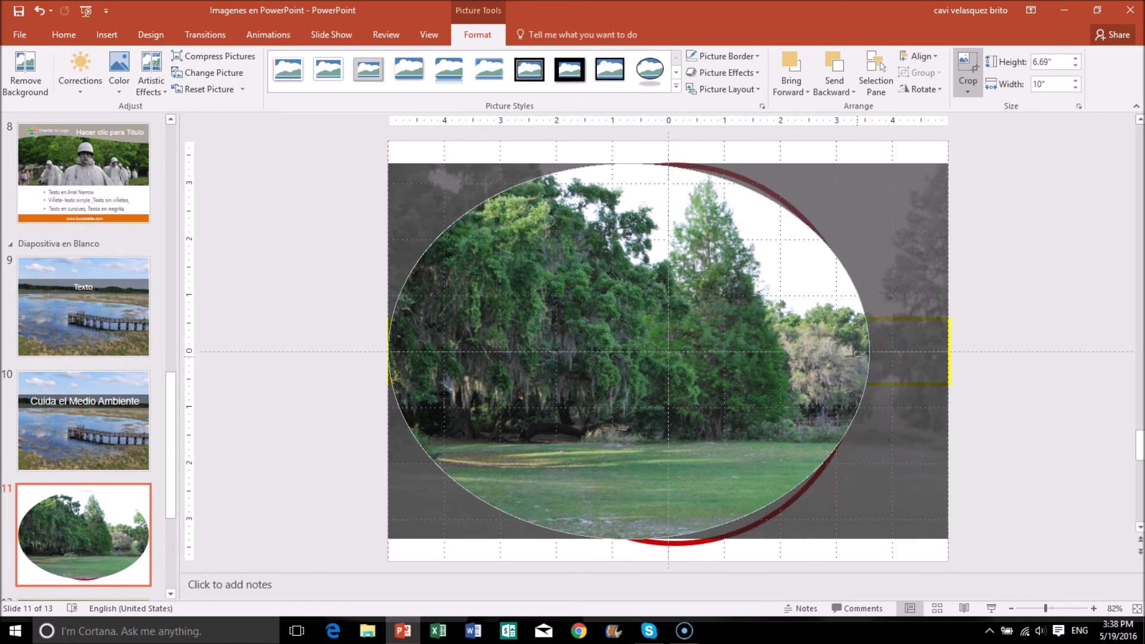
pyautogui.moveTo(812, 355); pyautogui.dragTo(805, 352)
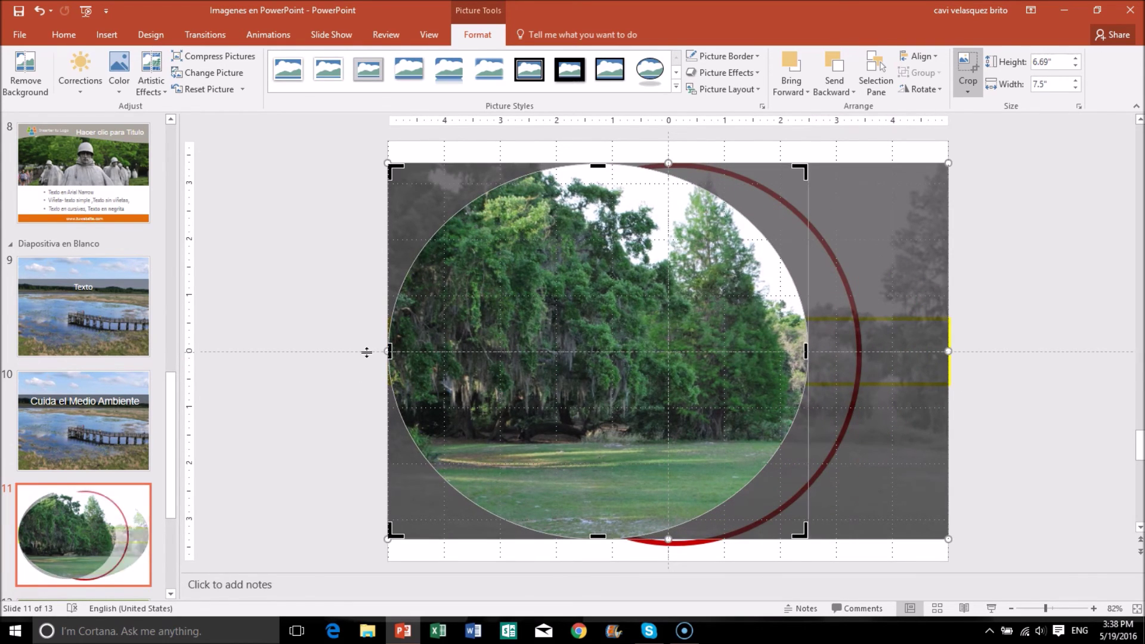
pyautogui.moveTo(389, 349); pyautogui.dragTo(411, 352)
pyautogui.click(290, 230)
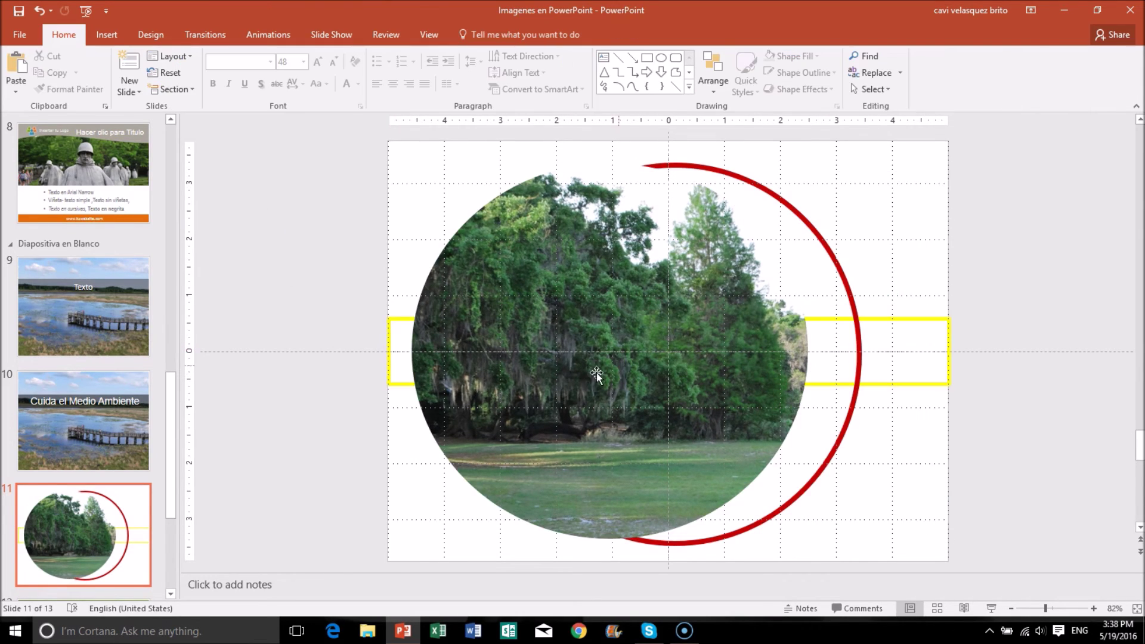
# - Delete the red circle outline and centre the circular photo on slide 11
pyautogui.moveTo(596, 373); pyautogui.dragTo(528, 352)
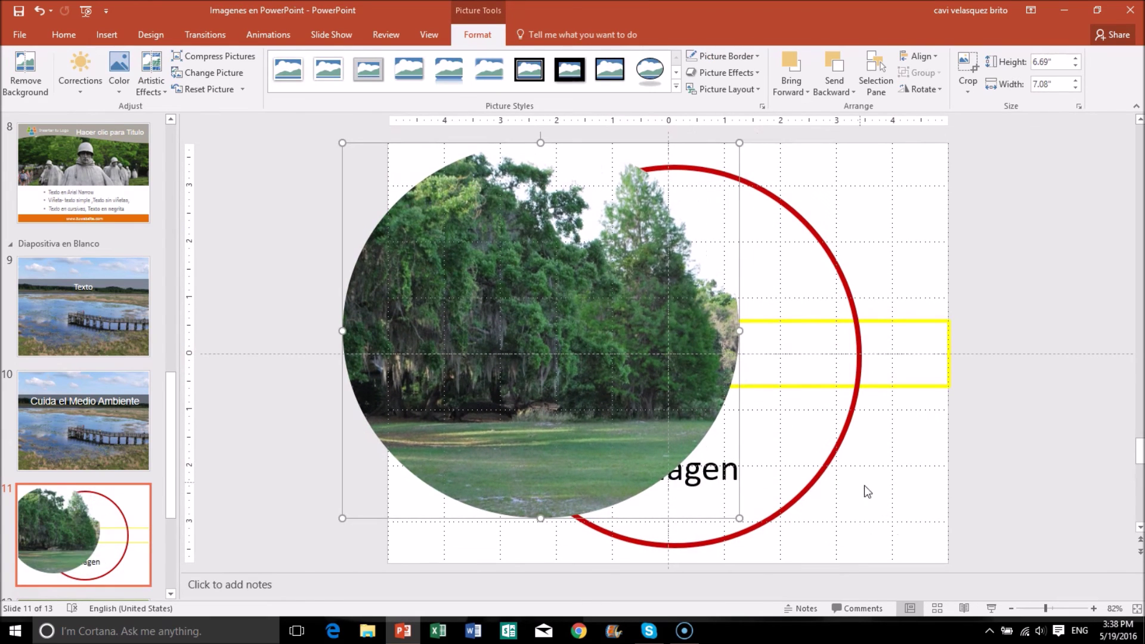
pyautogui.click(831, 462)
pyautogui.press('Delete')
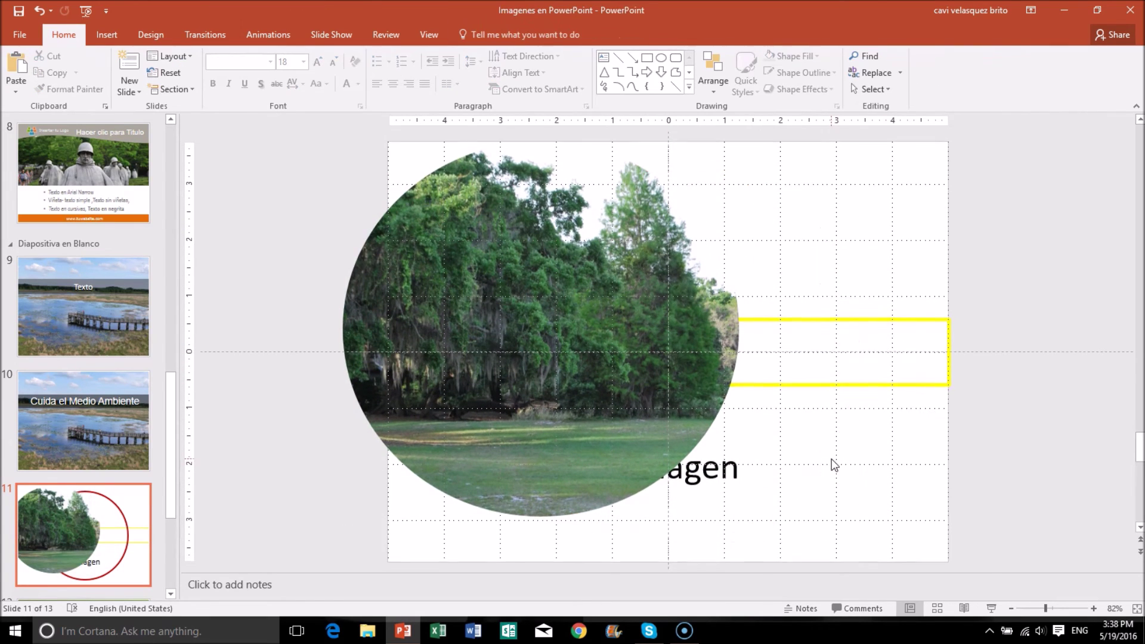
pyautogui.moveTo(573, 358); pyautogui.dragTo(716, 380)
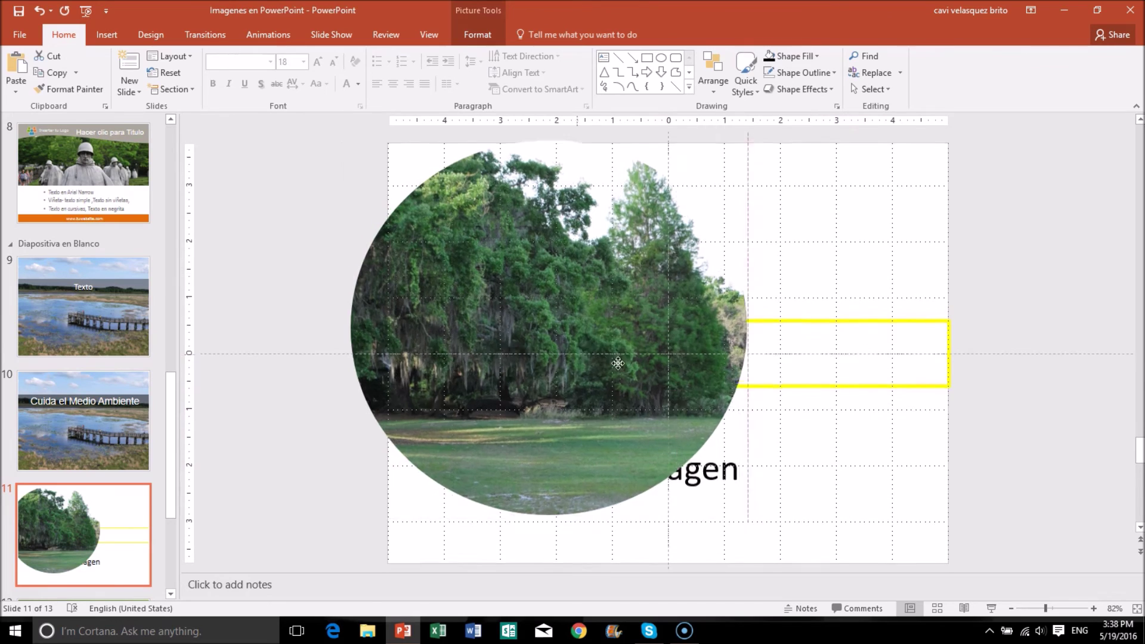
# - Send the circular forest photo to the back and delete the Imagen text box
pyautogui.rightClick(712, 380)
pyautogui.click(765, 279)
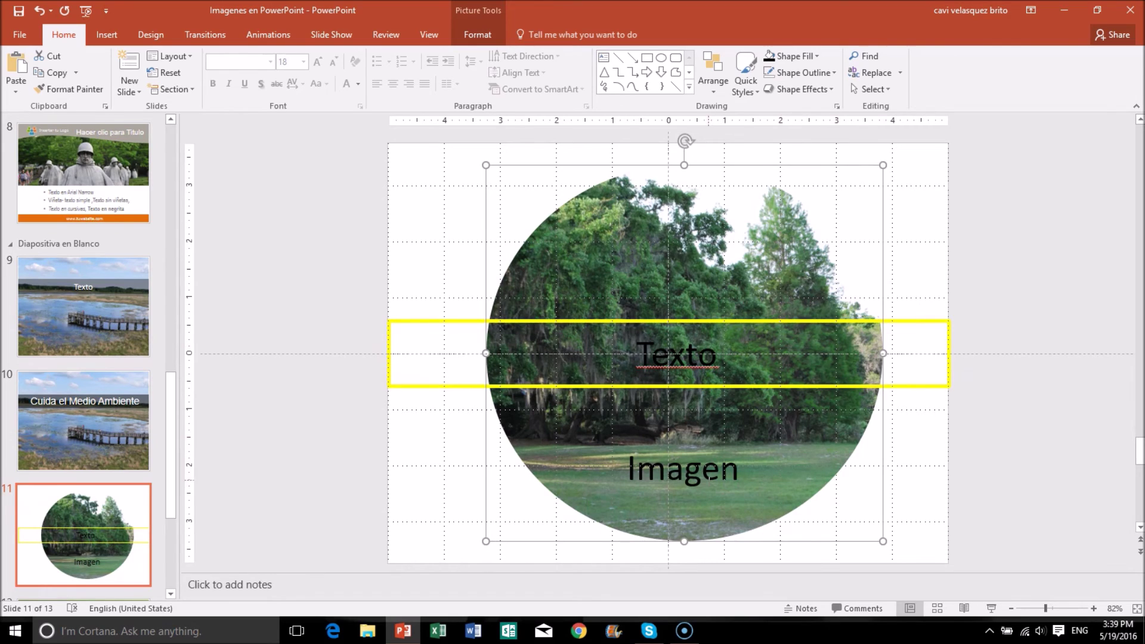
pyautogui.click(680, 468)
pyautogui.press('Delete')
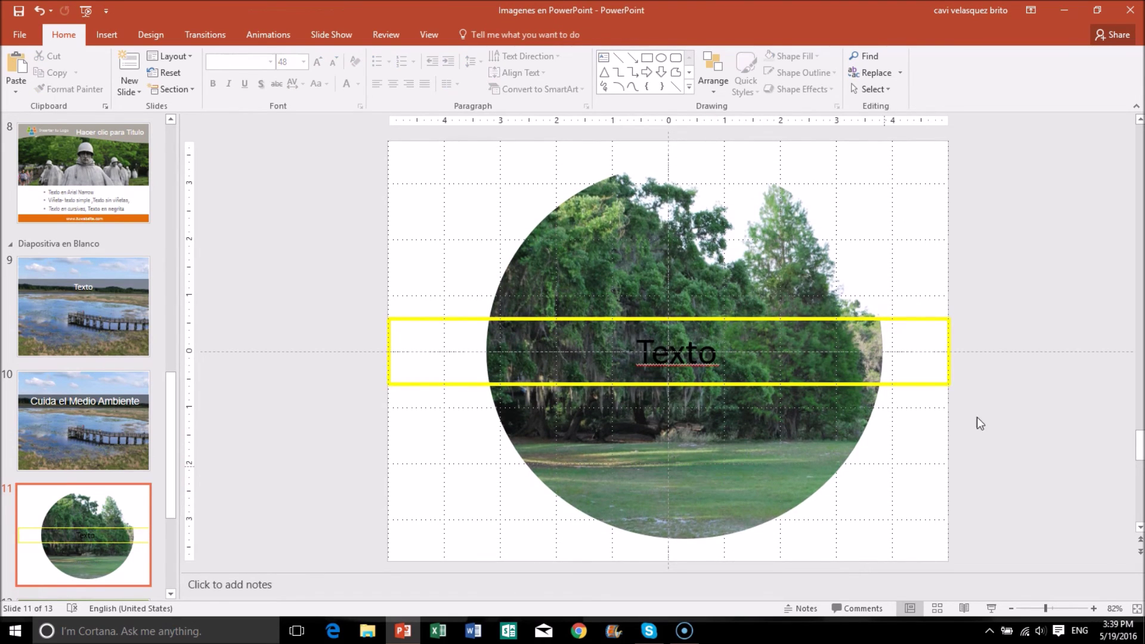
pyautogui.click(763, 255)
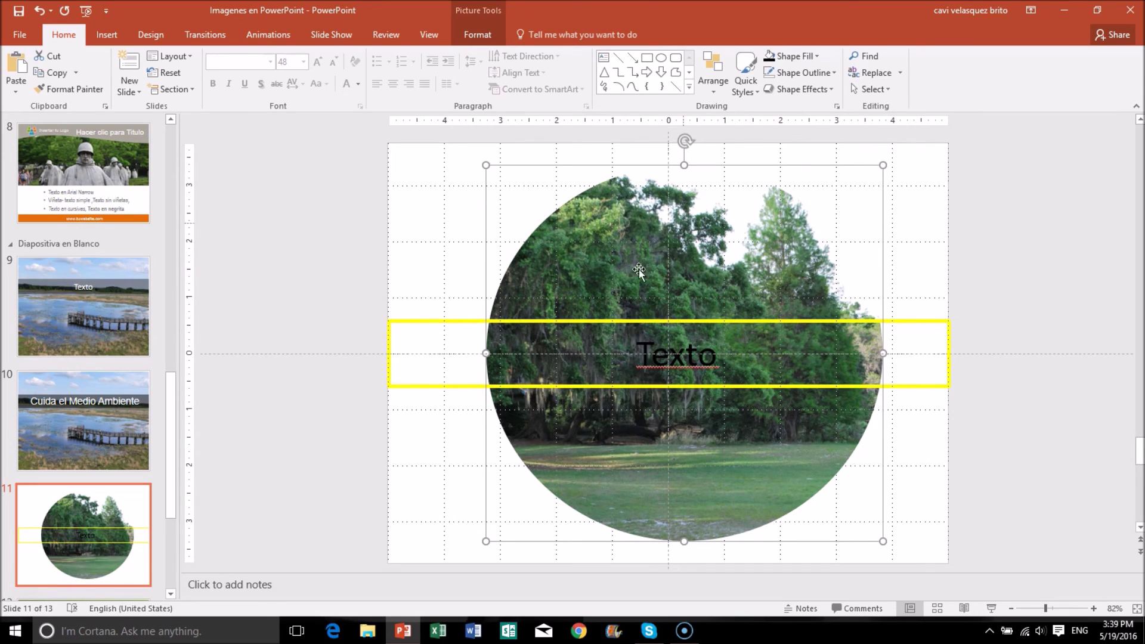
pyautogui.click(439, 325)
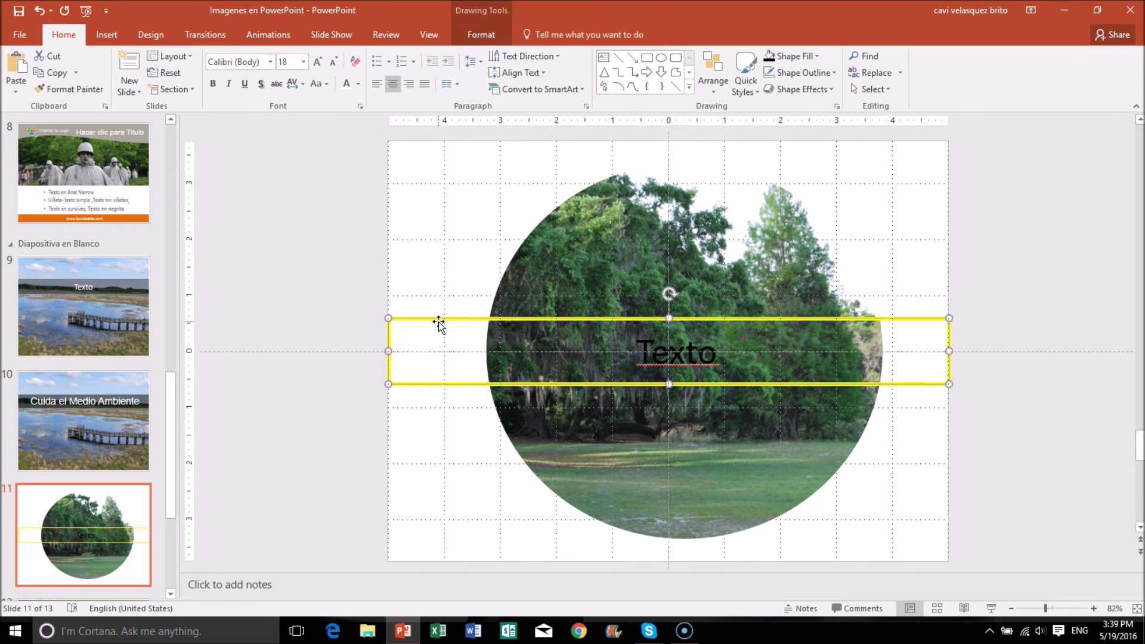
# - Draw a rectangle across the Texto band, about 10" wide by 1.17" high
pyautogui.click(106, 36)
pyautogui.click(243, 71)
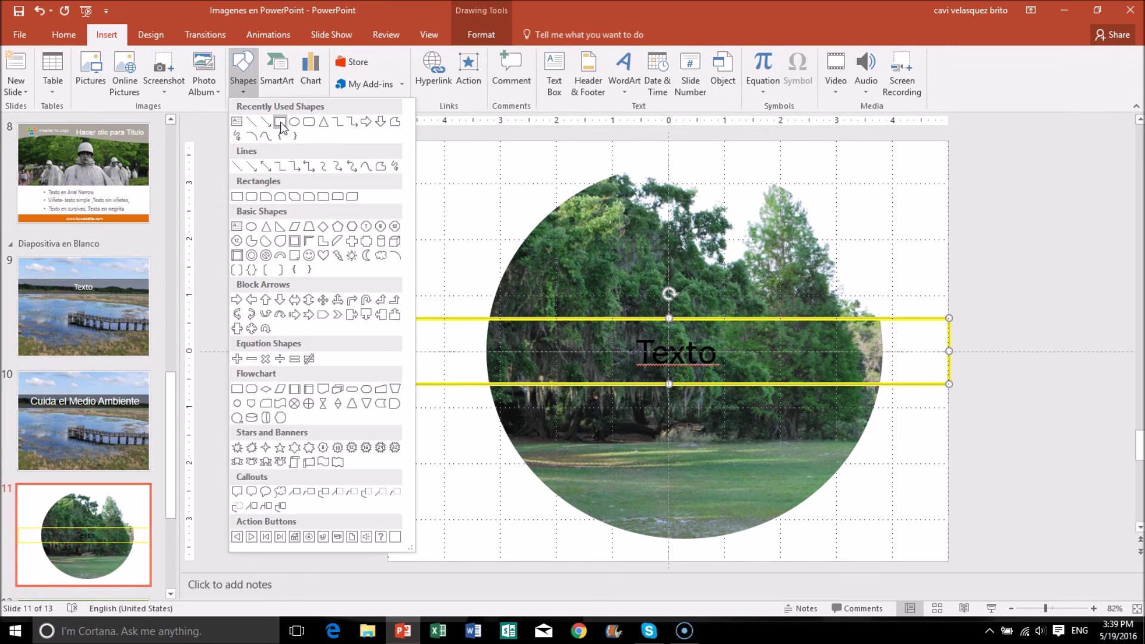
pyautogui.click(279, 123)
pyautogui.moveTo(389, 318); pyautogui.dragTo(949, 389)
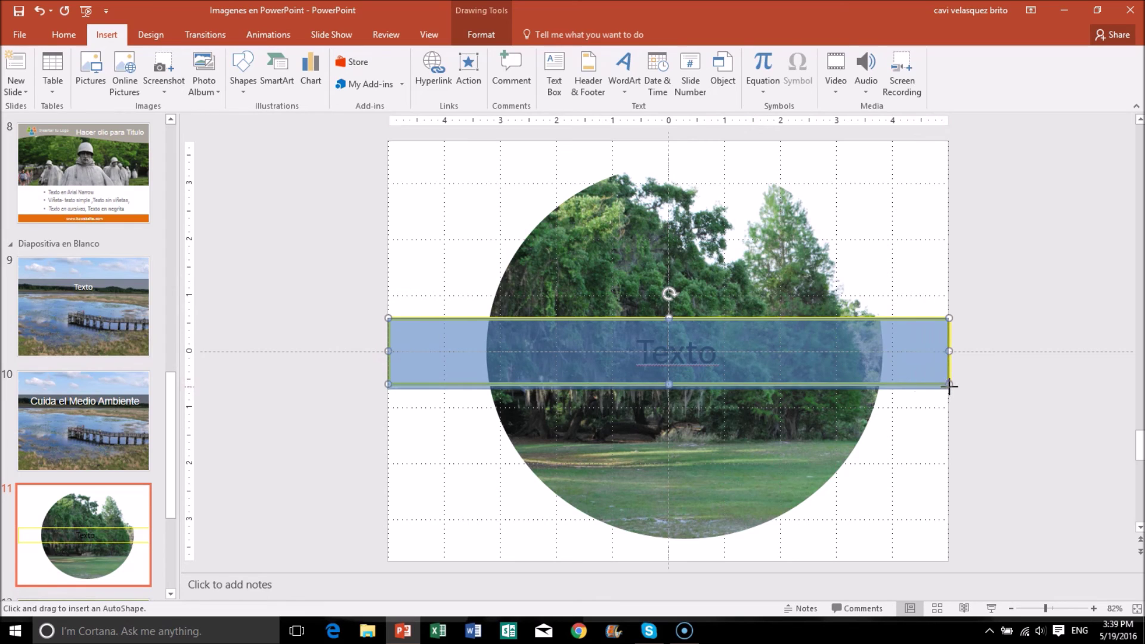
pyautogui.click(503, 9)
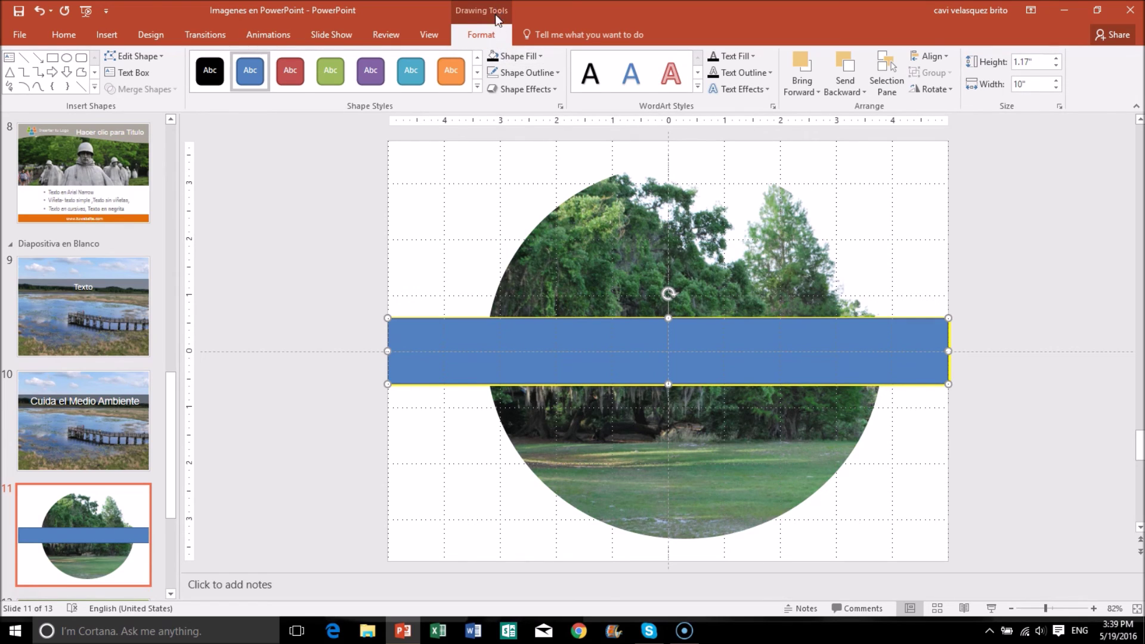
# - Fill the rectangle black and remove its outline
pyautogui.click(530, 59)
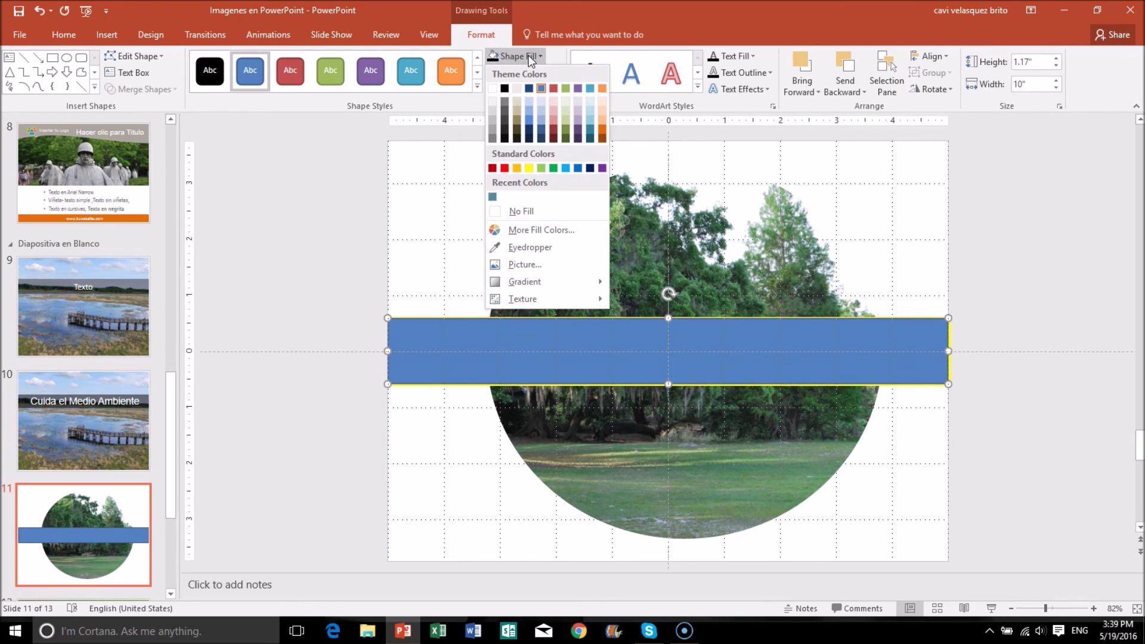
pyautogui.click(504, 88)
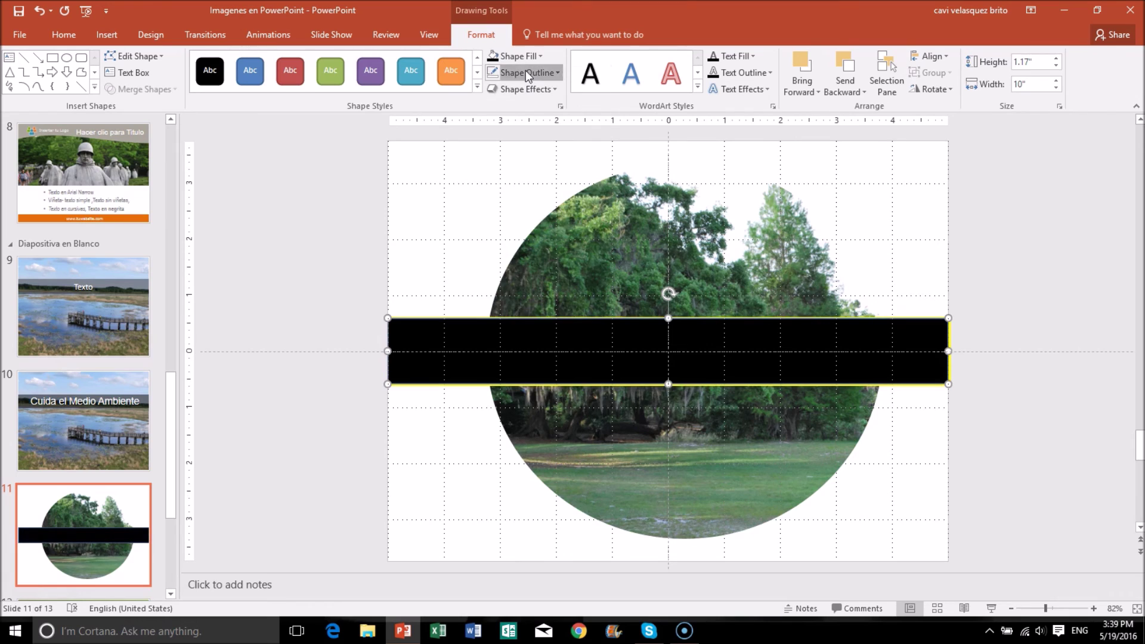
pyautogui.click(525, 71)
pyautogui.click(529, 228)
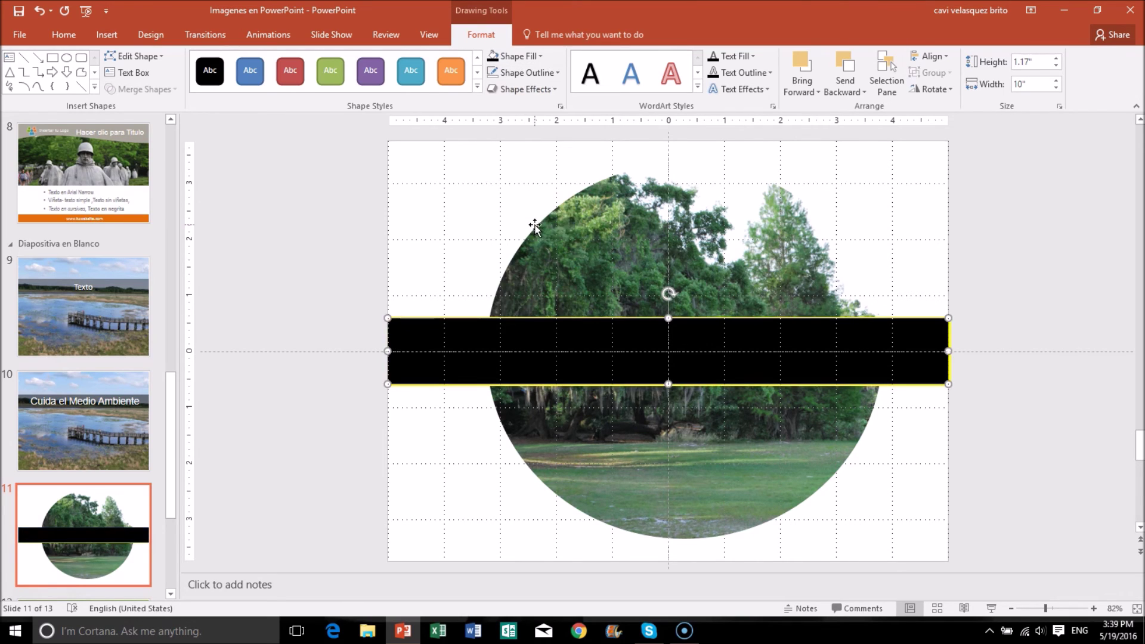
pyautogui.click(529, 53)
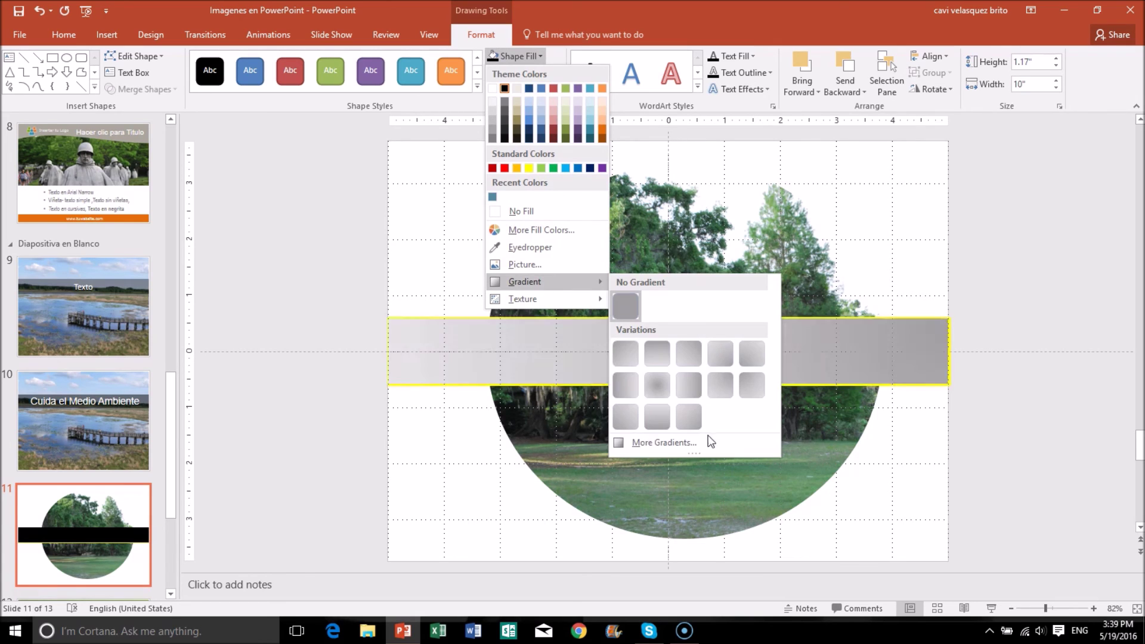
# - Set the black bar's transparency to 63% in Format Shape
pyautogui.click(708, 441)
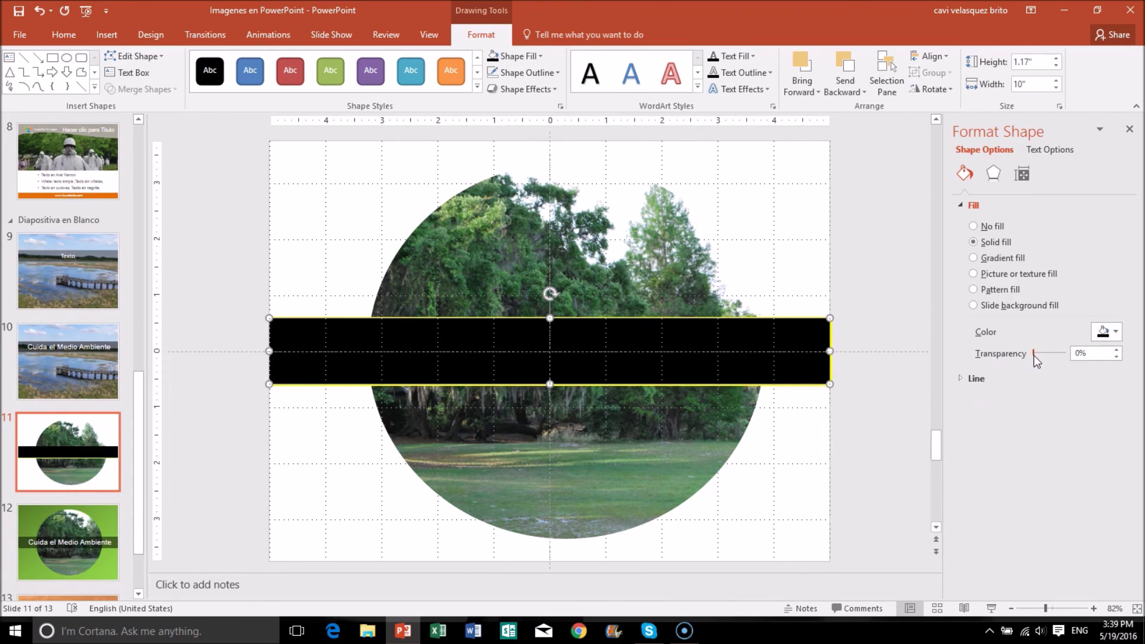
pyautogui.moveTo(1033, 355); pyautogui.dragTo(1054, 355)
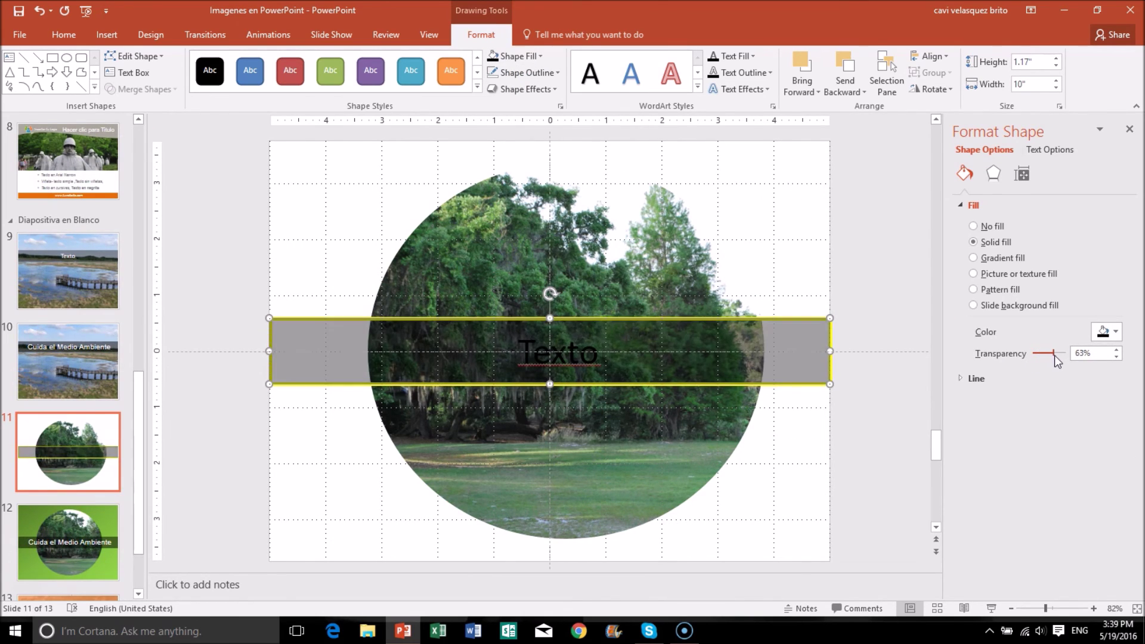
pyautogui.click(1128, 129)
# - Move the translucent bar up above the Texto text and select the Texto box
pyautogui.moveTo(906, 351); pyautogui.dragTo(903, 277)
pyautogui.click(926, 385)
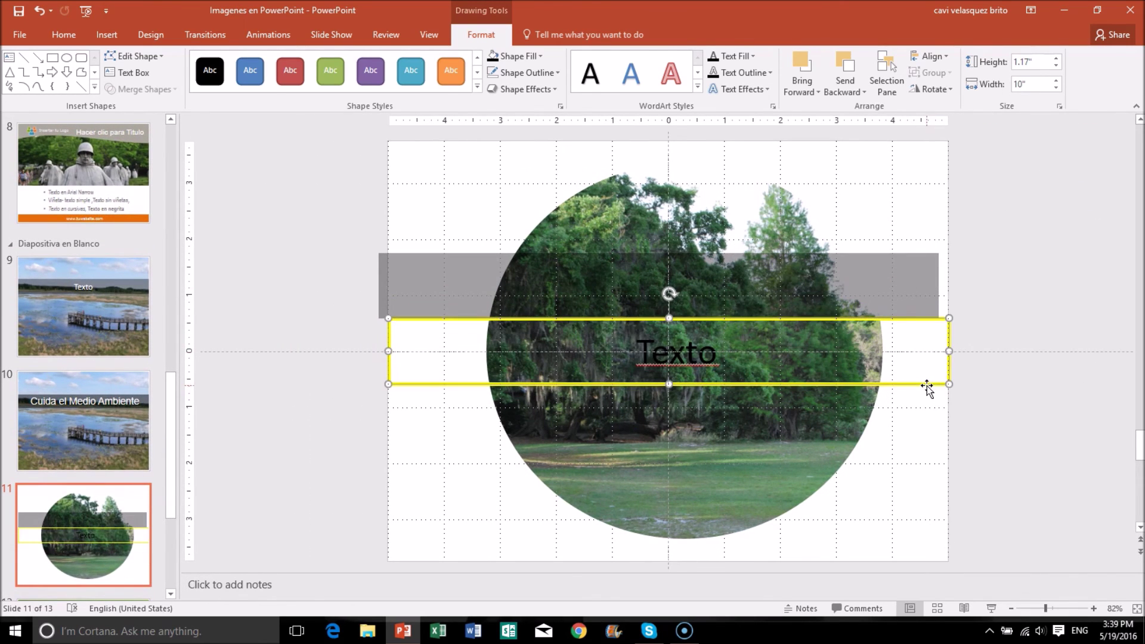
pyautogui.hotkey('ctrl', 'z')
pyautogui.click(699, 358)
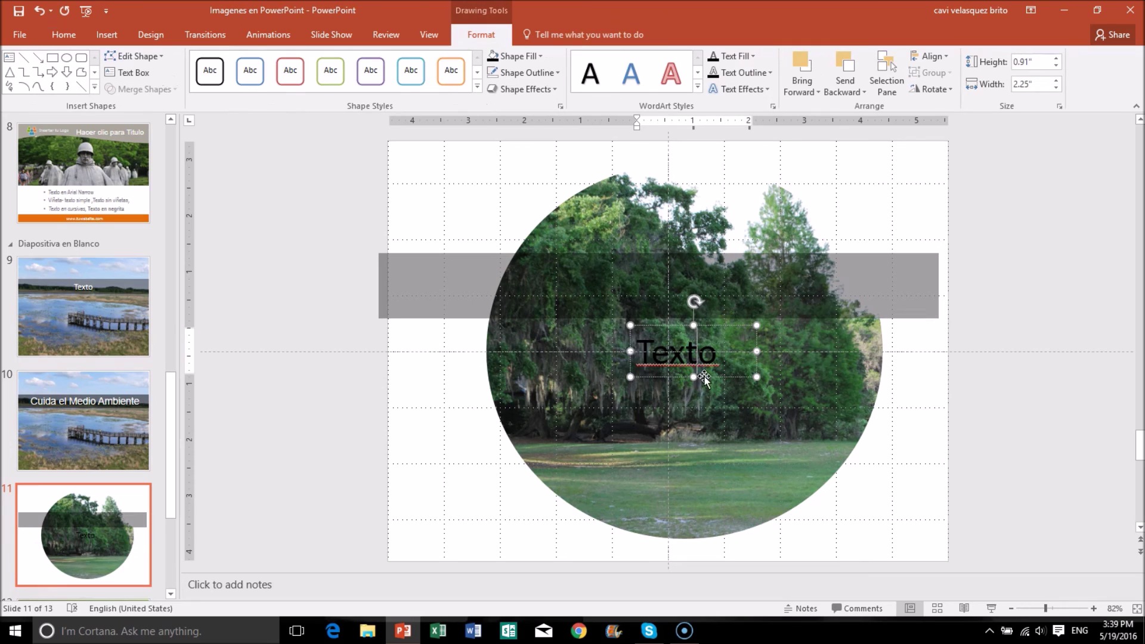
pyautogui.click(703, 377)
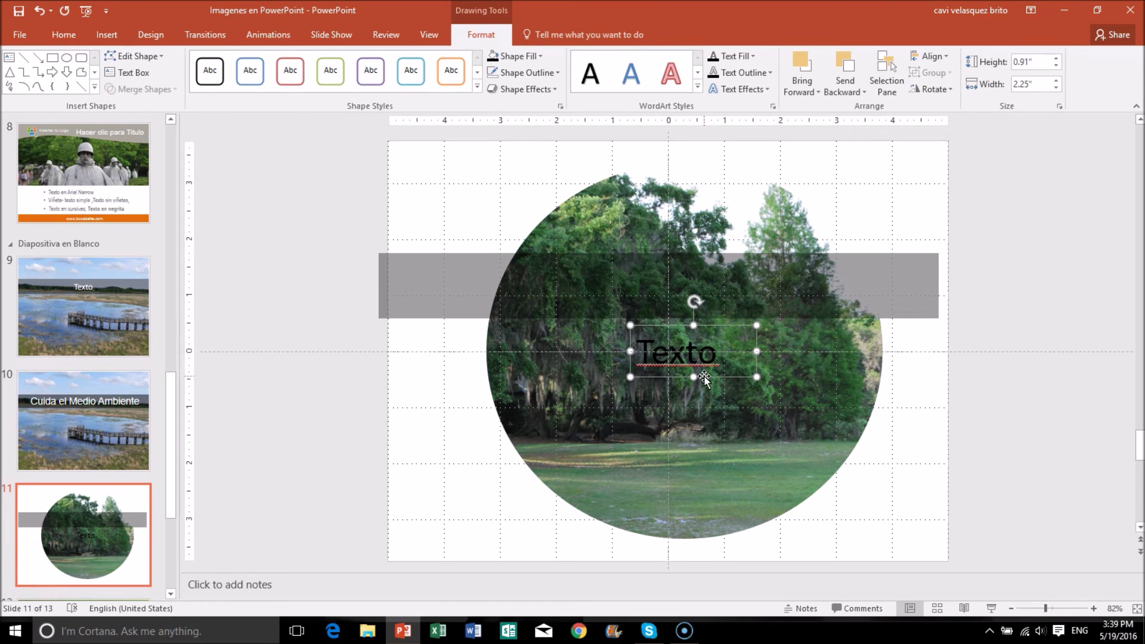
pyautogui.rightClick(704, 378)
pyautogui.moveTo(754, 239)
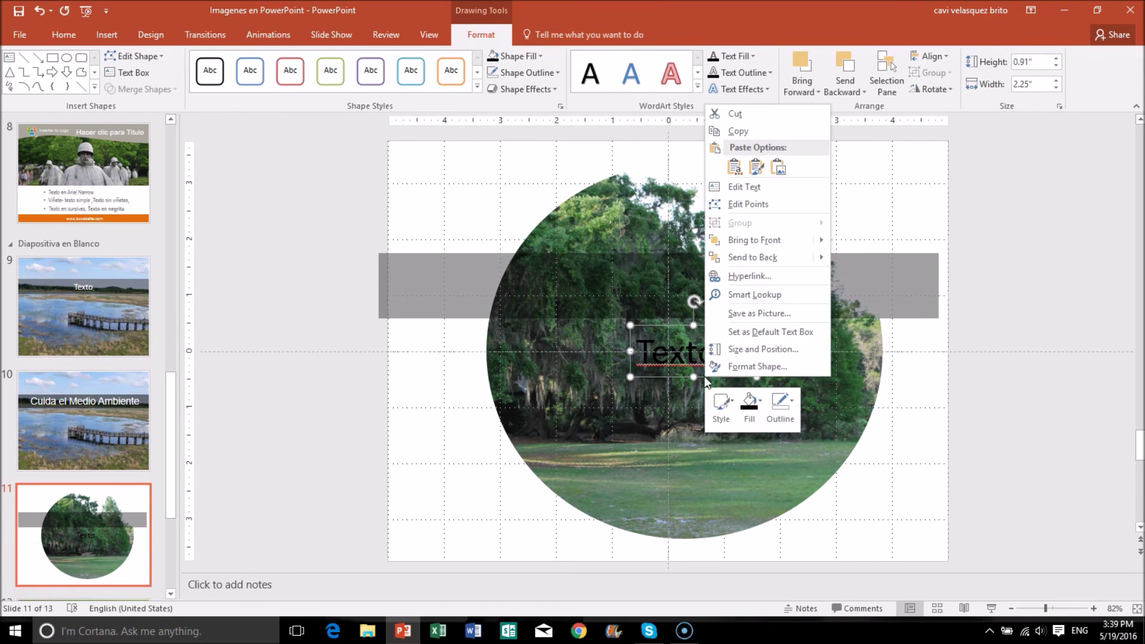
# - Bring the Texto box to the front and make its text white
pyautogui.click(756, 239)
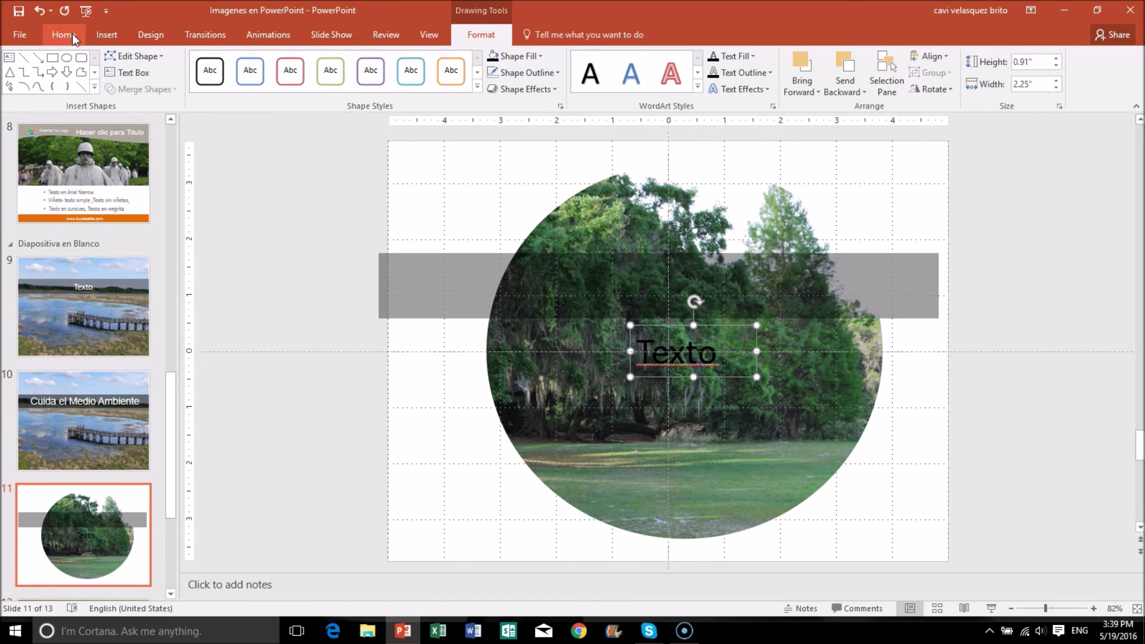
pyautogui.click(72, 36)
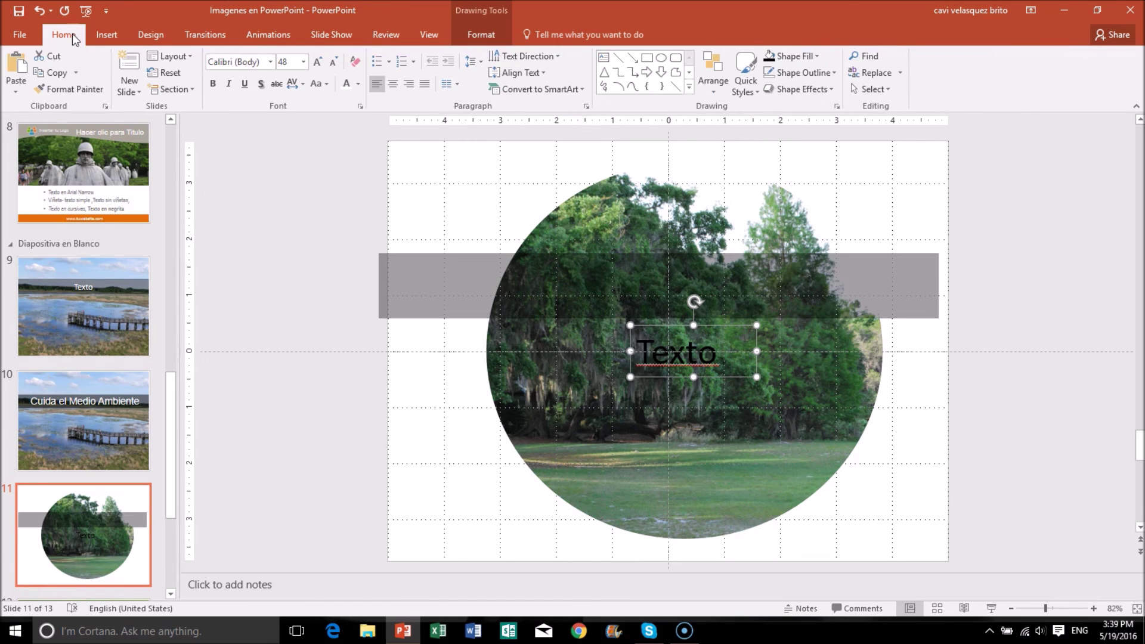
pyautogui.click(346, 83)
# - Move the grey bar back down behind Texto and view slide 12
pyautogui.moveTo(913, 300)
pyautogui.mouseDown()
pyautogui.moveTo(923, 377)
pyautogui.moveTo(924, 350)
pyautogui.mouseUp()
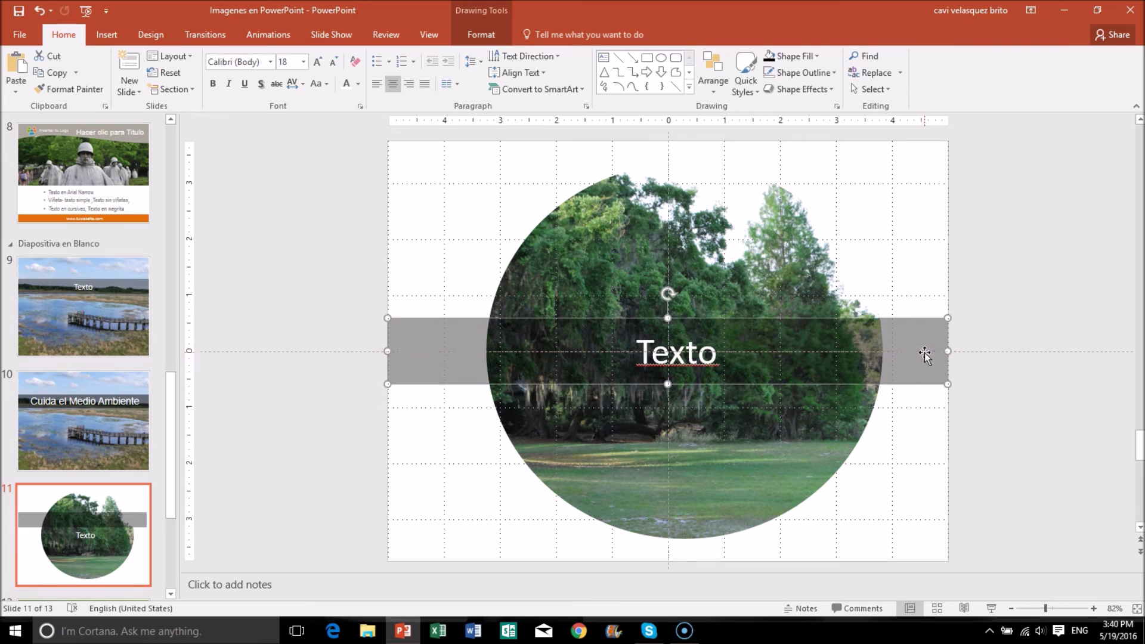
pyautogui.click(1043, 292)
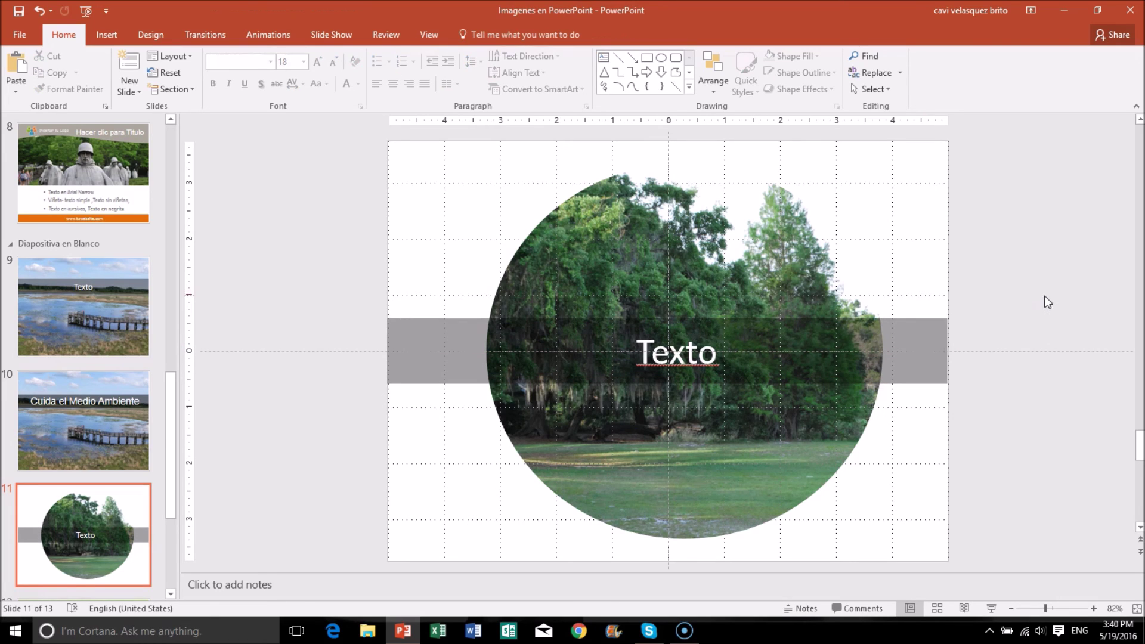
pyautogui.scroll(-3, 118, 509)
pyautogui.click(117, 504)
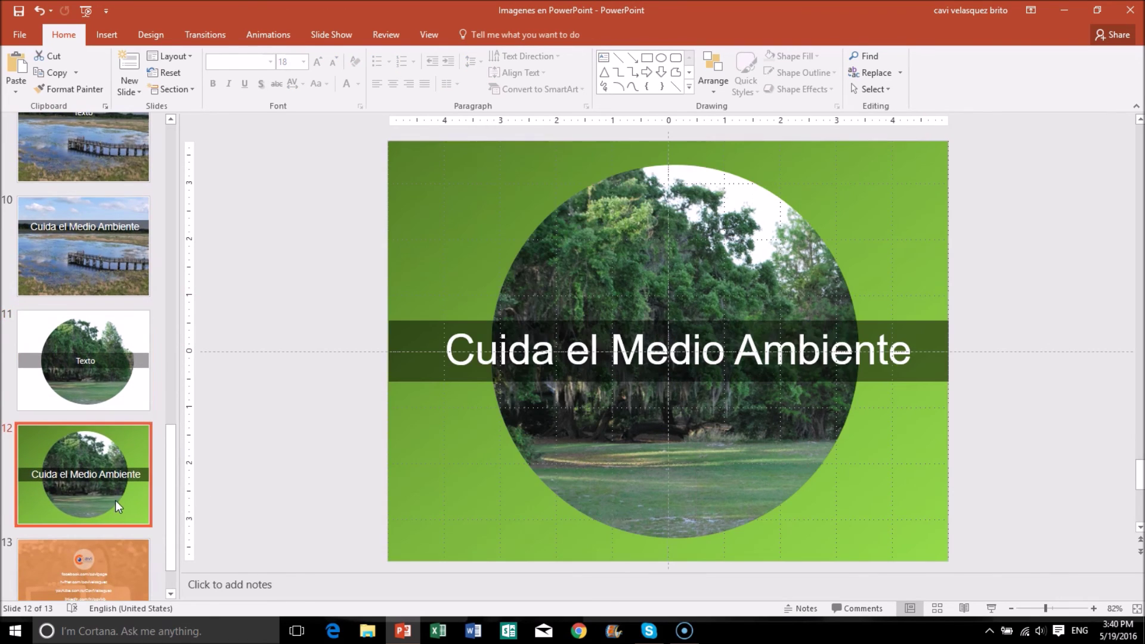
# - Go back to slide 11 and pick the Rectangle shape from Insert > Shapes
pyautogui.click(68, 371)
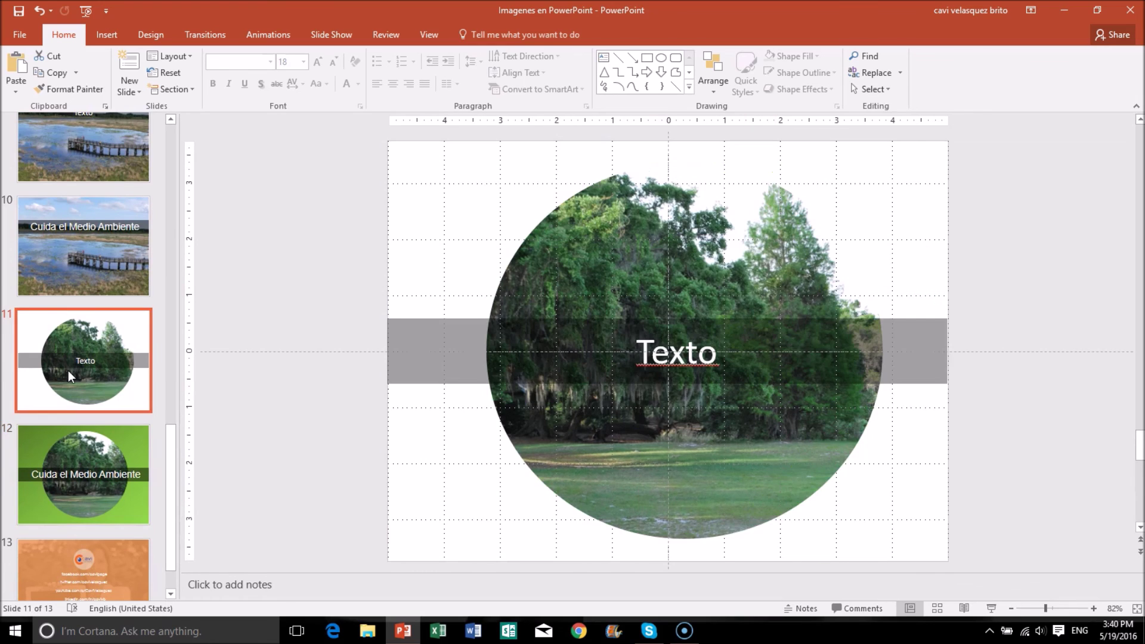
pyautogui.click(106, 35)
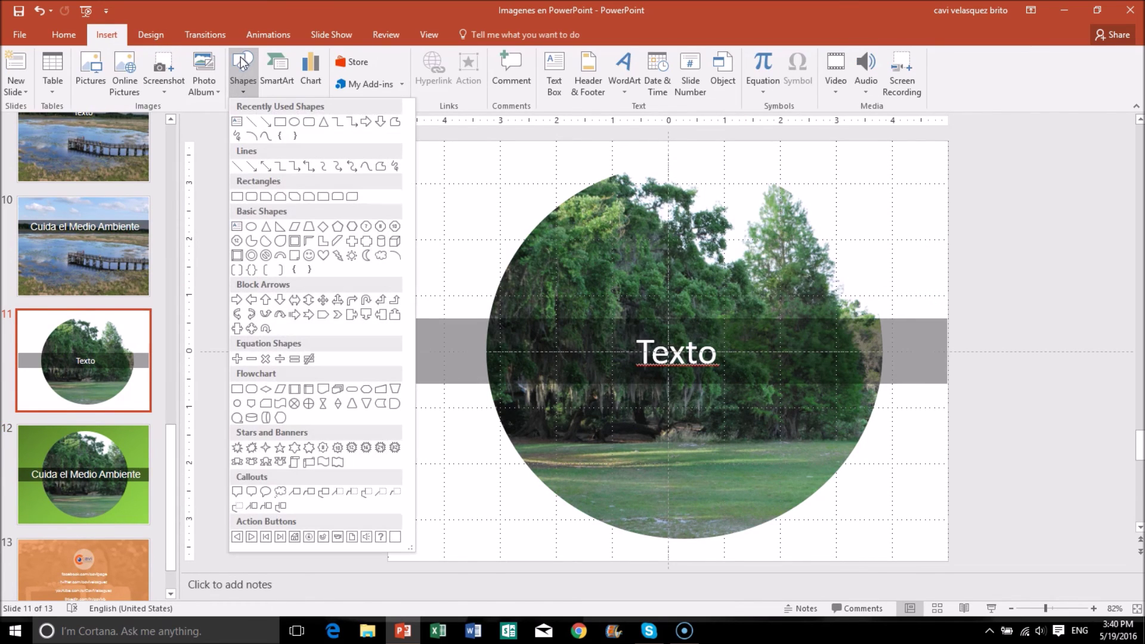
pyautogui.click(237, 195)
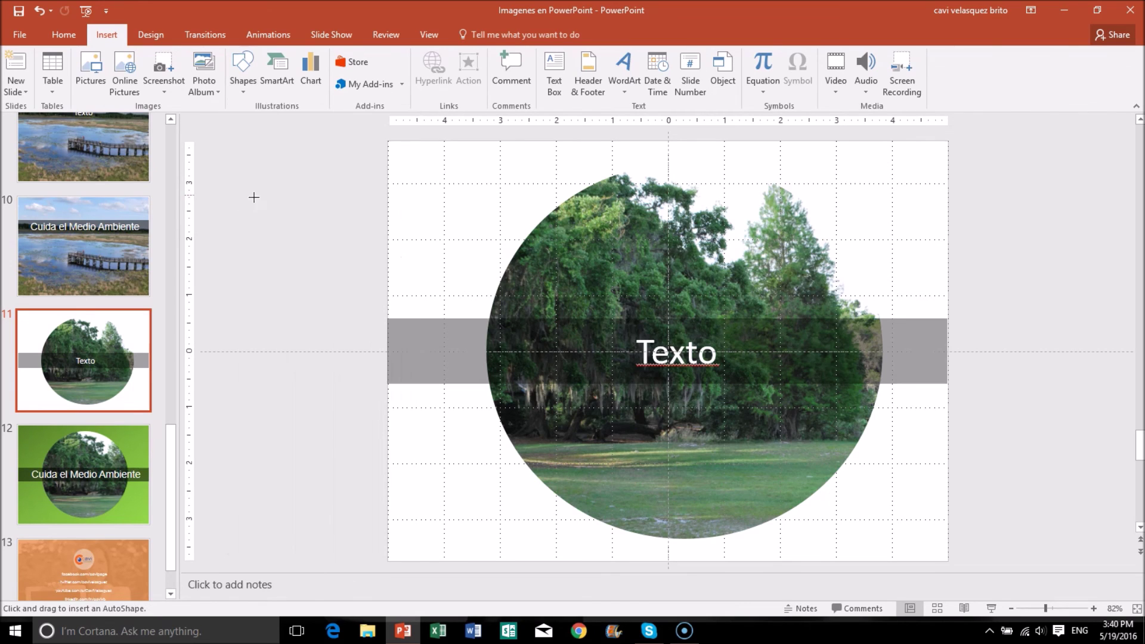
# - Draw a rectangle covering the whole slide and fill it light green
pyautogui.moveTo(387, 141)
pyautogui.mouseDown()
pyautogui.moveTo(531, 399)
pyautogui.moveTo(947, 561)
pyautogui.mouseUp()
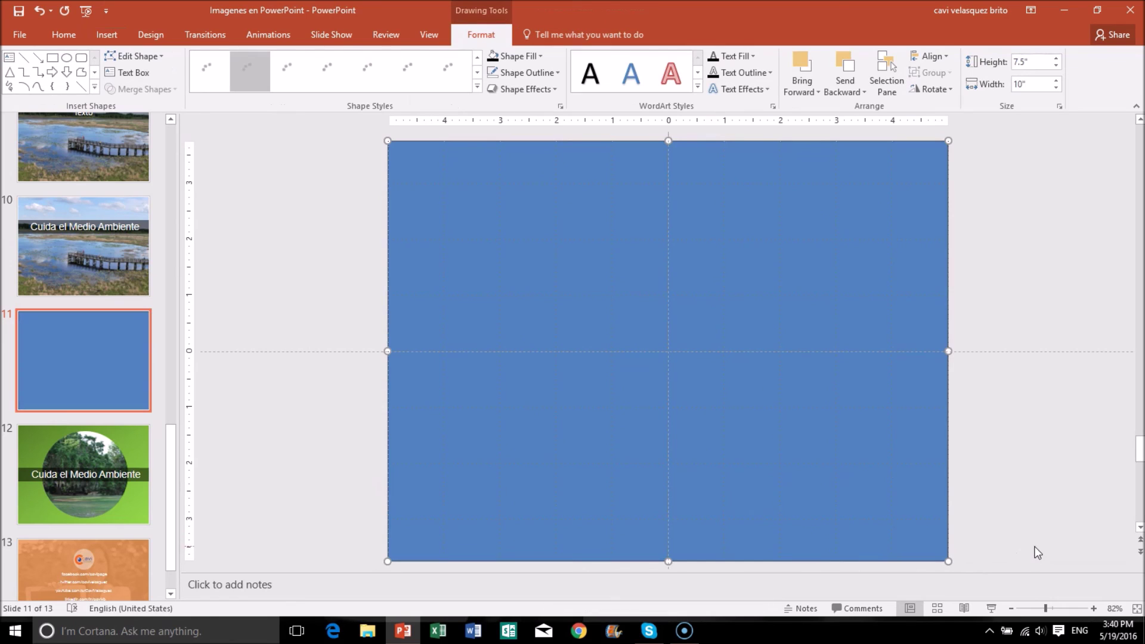
pyautogui.click(532, 56)
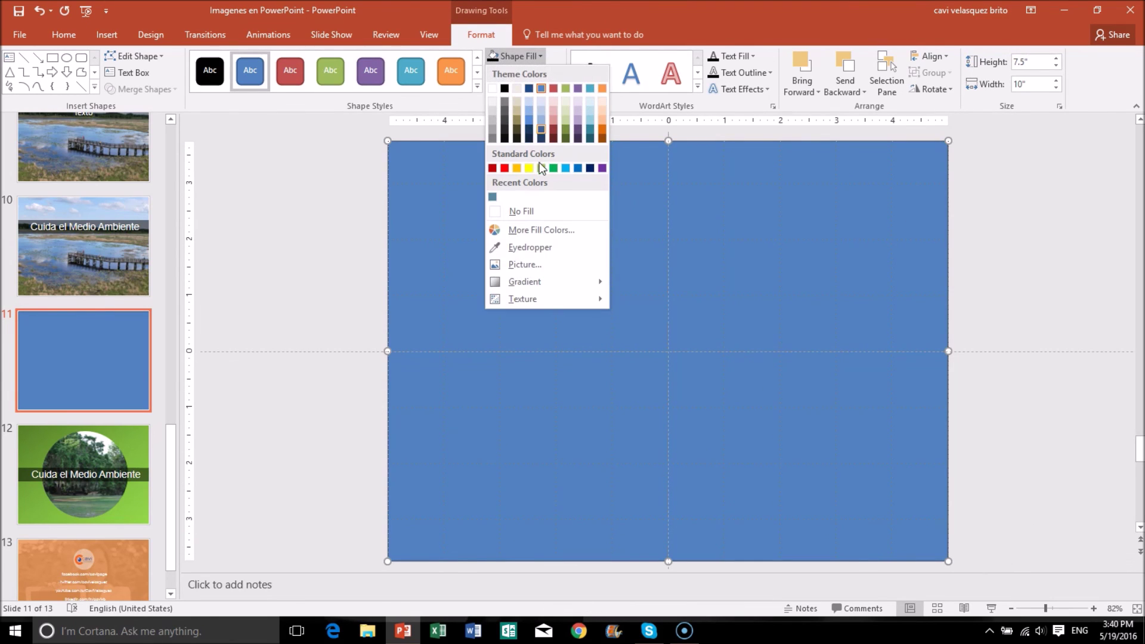
pyautogui.click(542, 168)
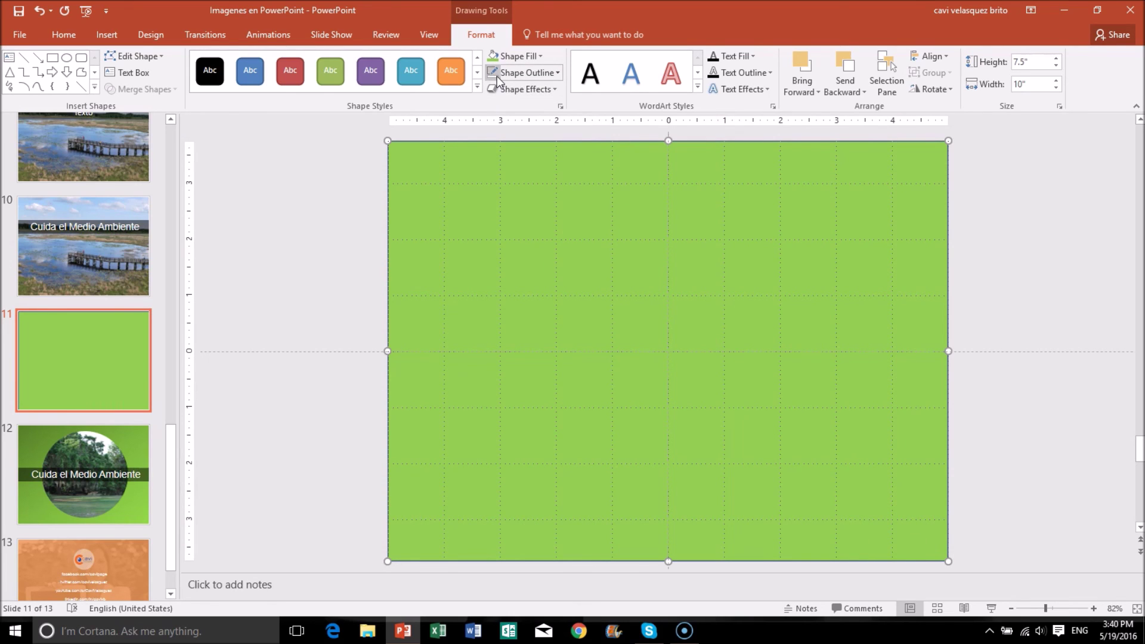
# - Send the green rectangle to the back behind the photo and Texto band, then deselect it
pyautogui.rightClick(788, 292)
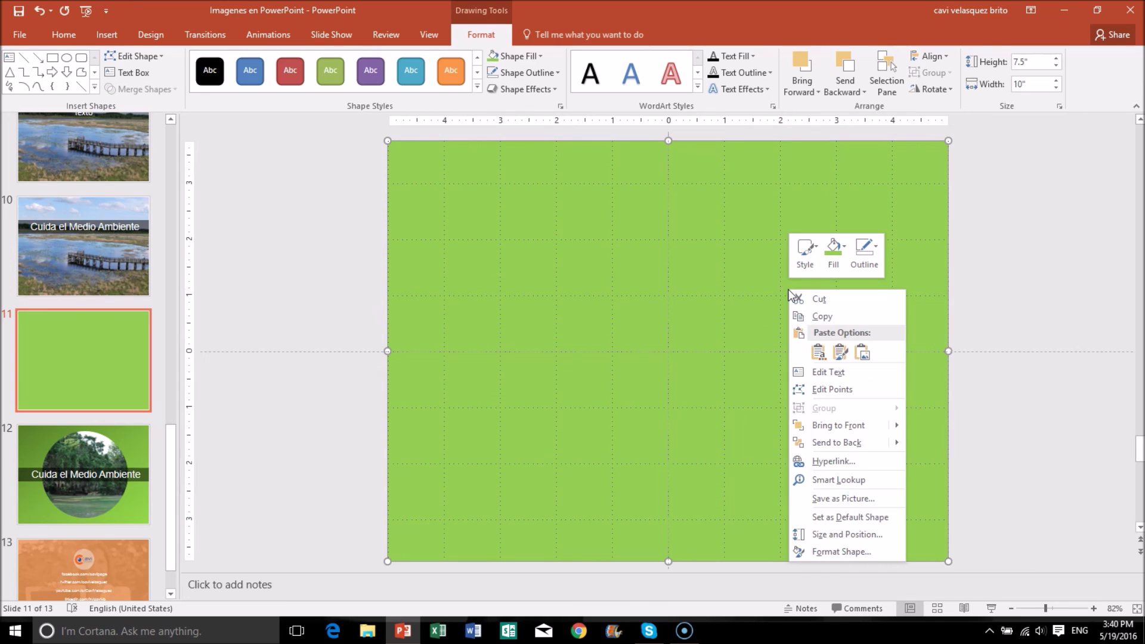
pyautogui.click(850, 442)
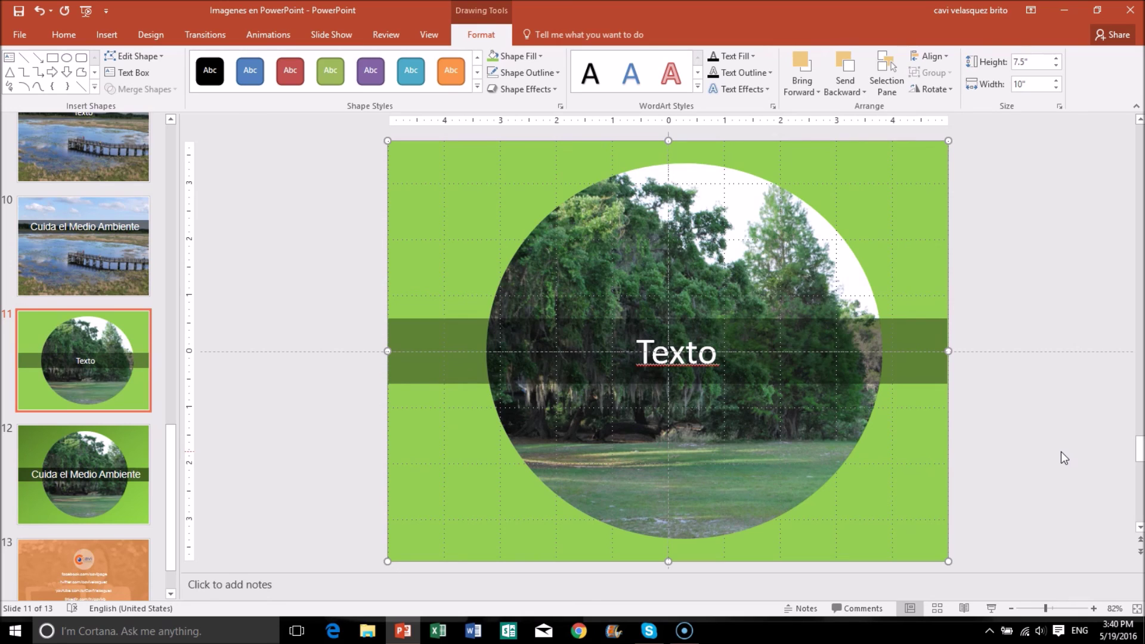
pyautogui.click(1058, 248)
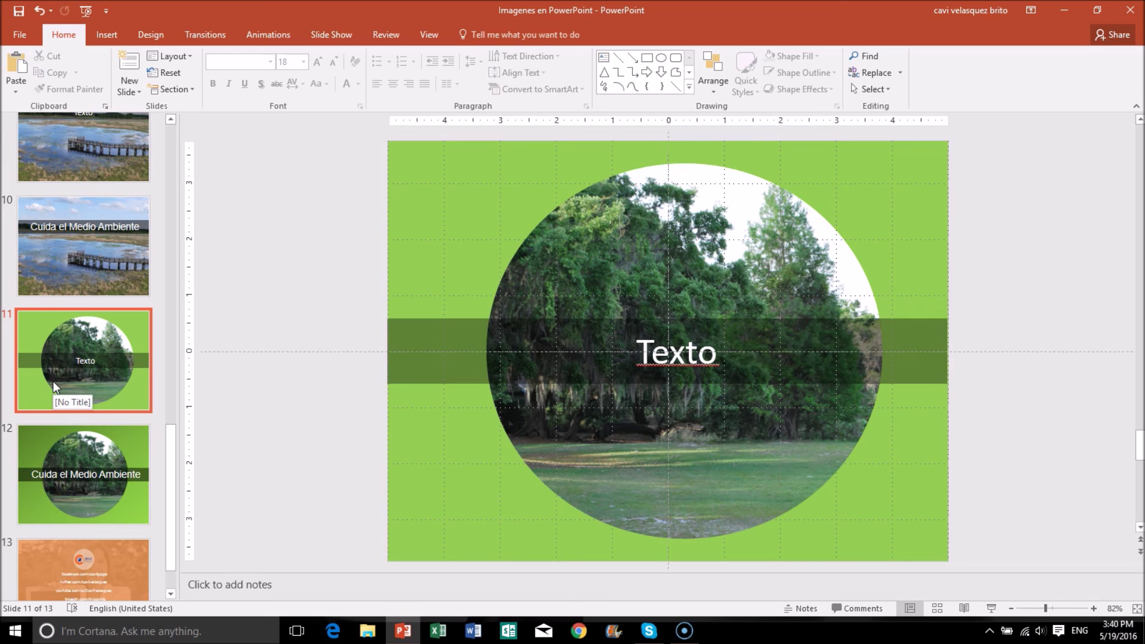
# - Run the slide show starting from slide 13, the orange contact slide
pyautogui.click(55, 558)
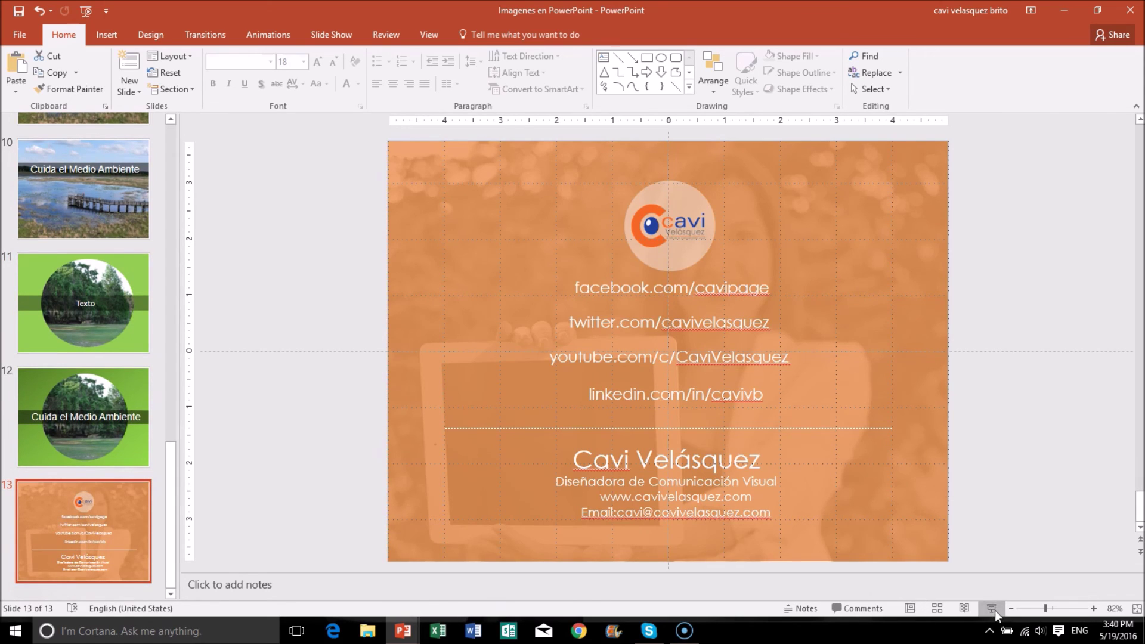
pyautogui.click(991, 608)
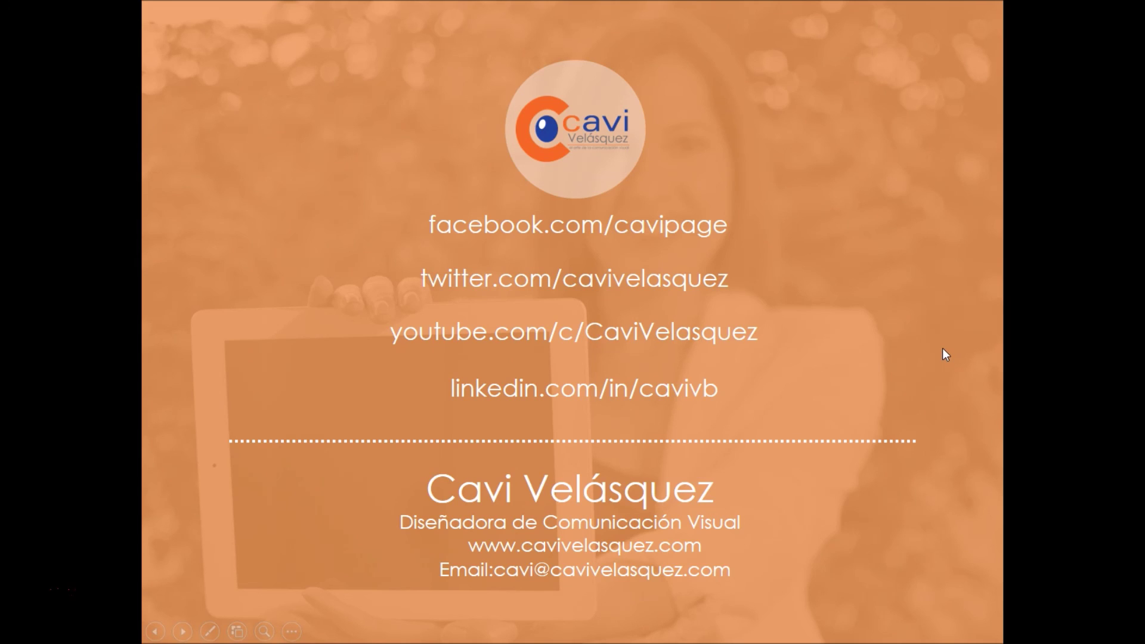